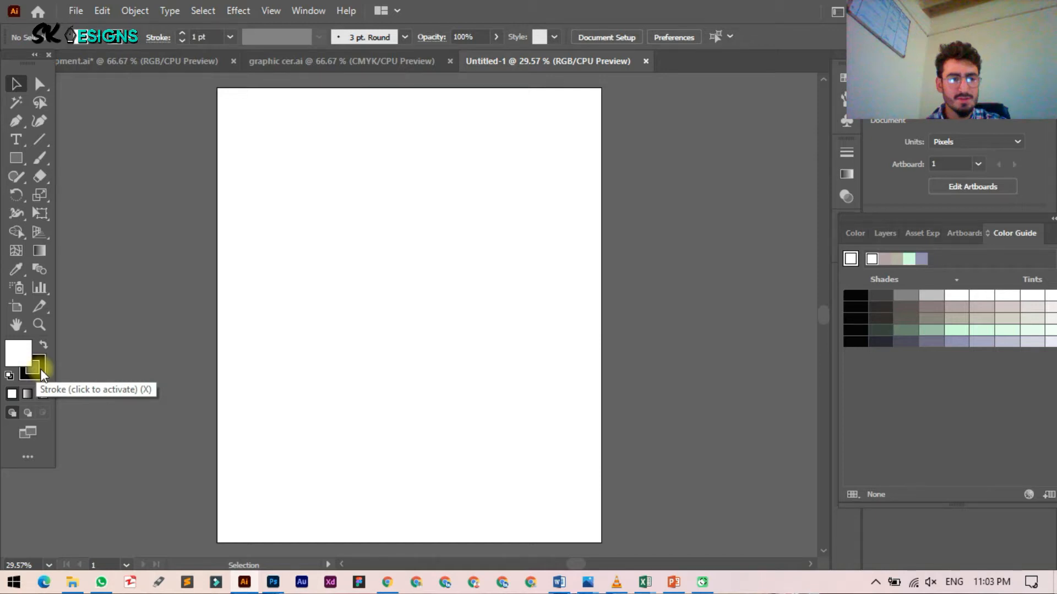
{"action": "left_click", "coordinate": [41, 368]}
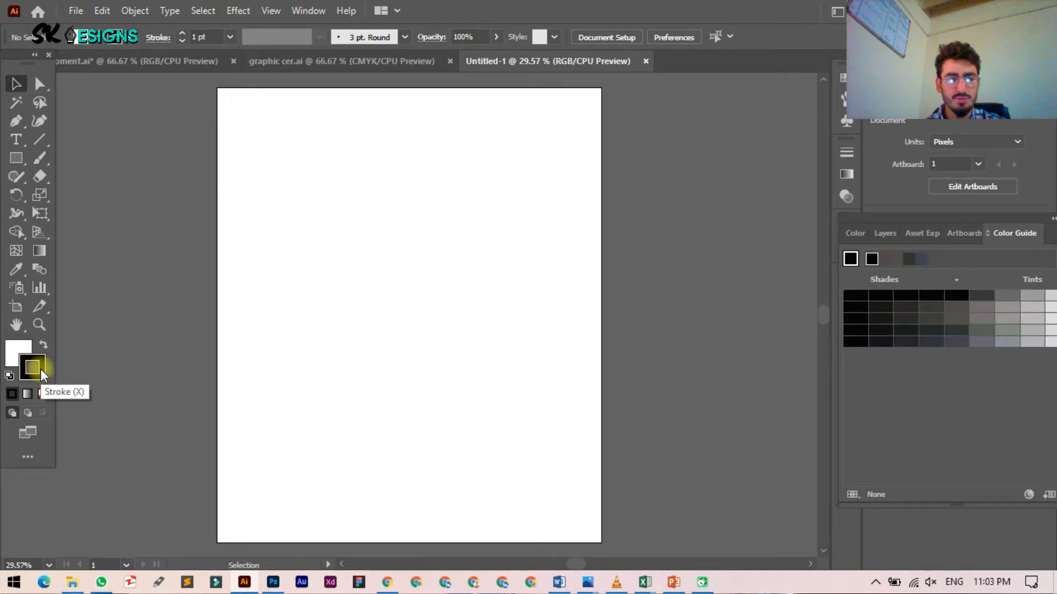
{"action": "key", "text": "x"}
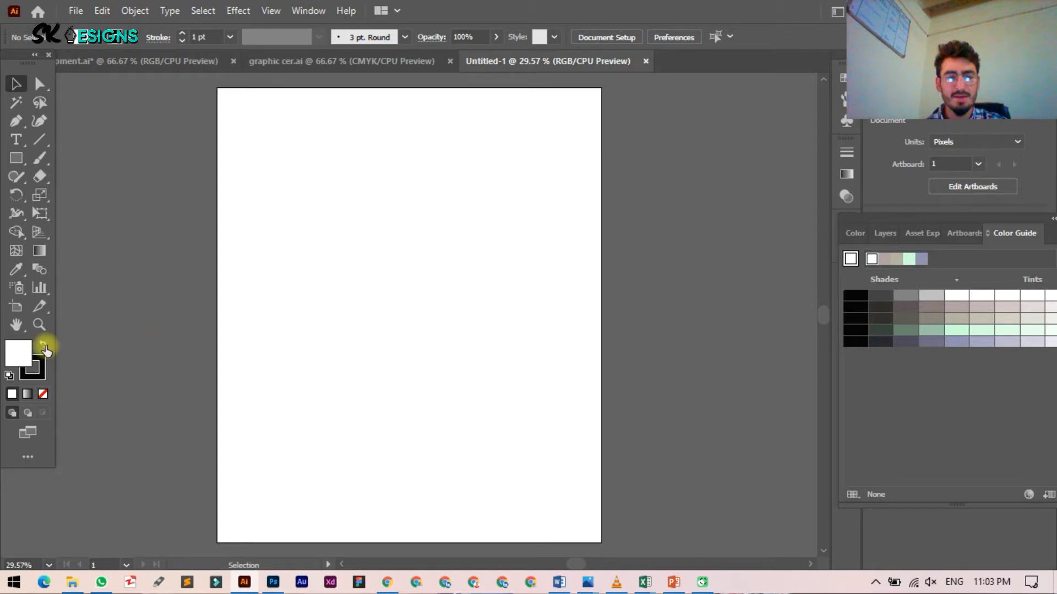
Step: Set the default fill to red (DB2828) and the stroke to blue (0E4EDD)
{"action": "left_click_drag", "start_coordinate": [422, 318], "coordinate": [489, 288]}
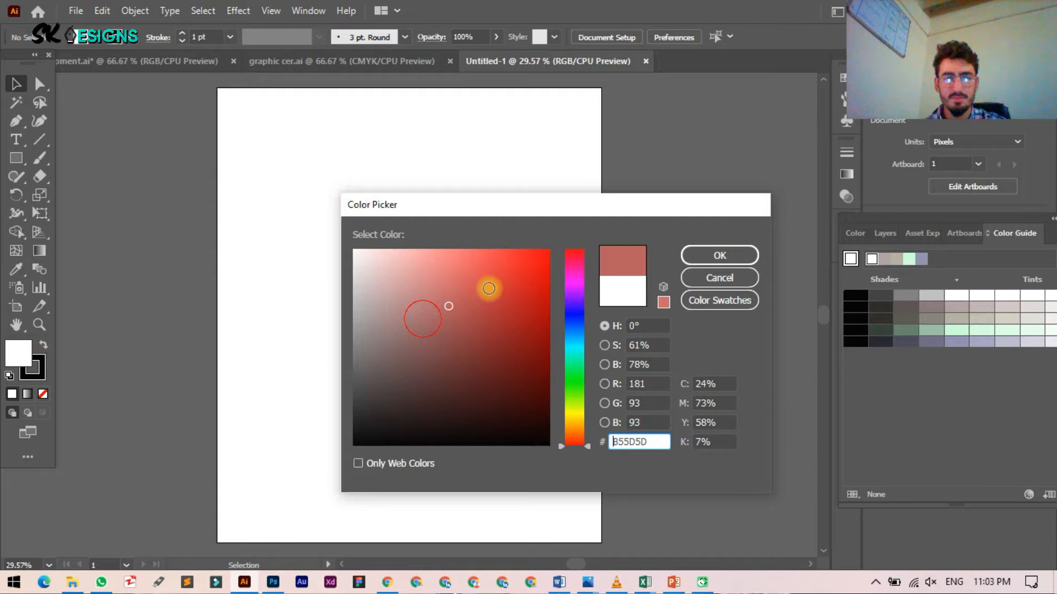
{"action": "left_click_drag", "start_coordinate": [488, 289], "coordinate": [515, 276]}
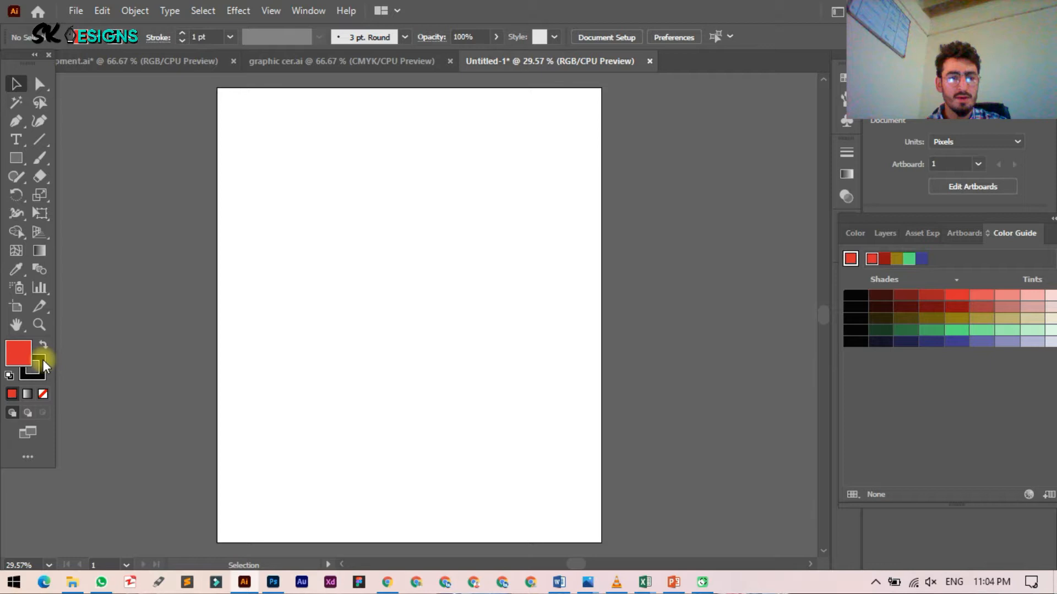
{"action": "double_click", "coordinate": [43, 360]}
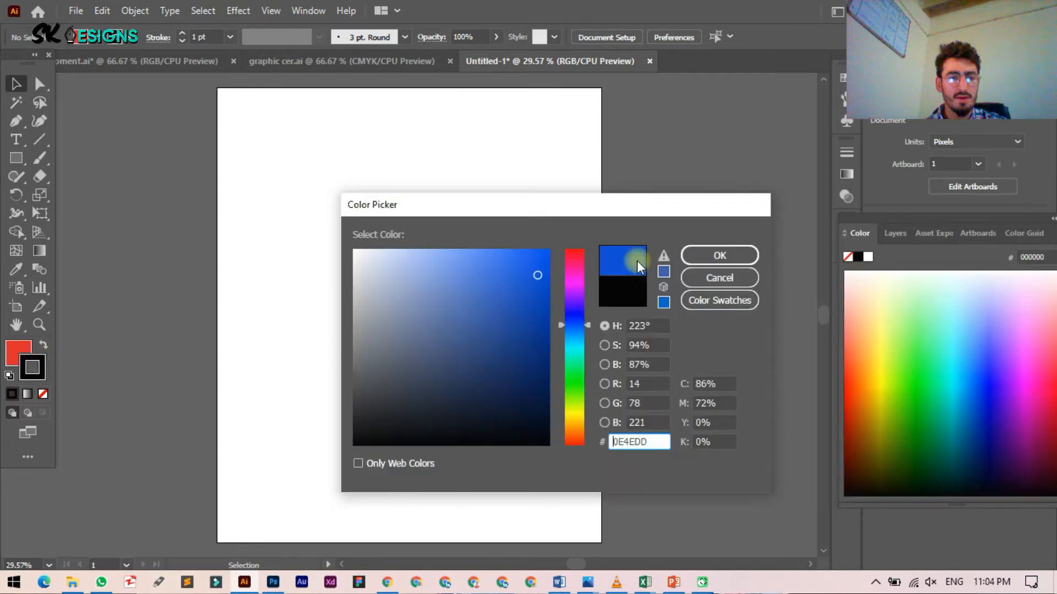
{"action": "key", "text": "Return"}
{"action": "key", "text": "x"}
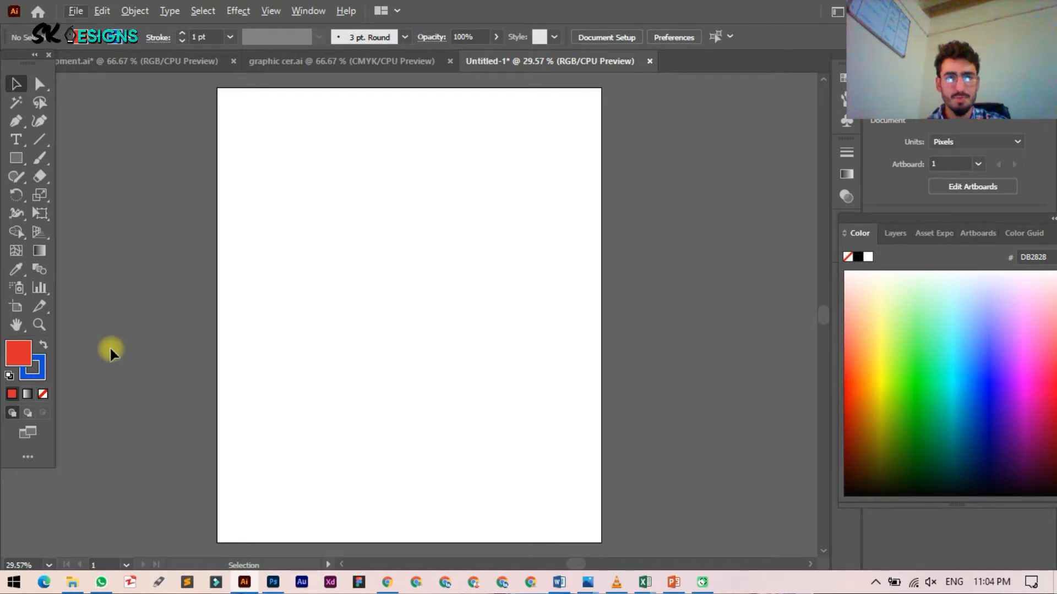
Step: Browse the fill and stroke swatch lists, then reveal the Rectangle tool's basic shape flyout
{"action": "left_click", "coordinate": [93, 37]}
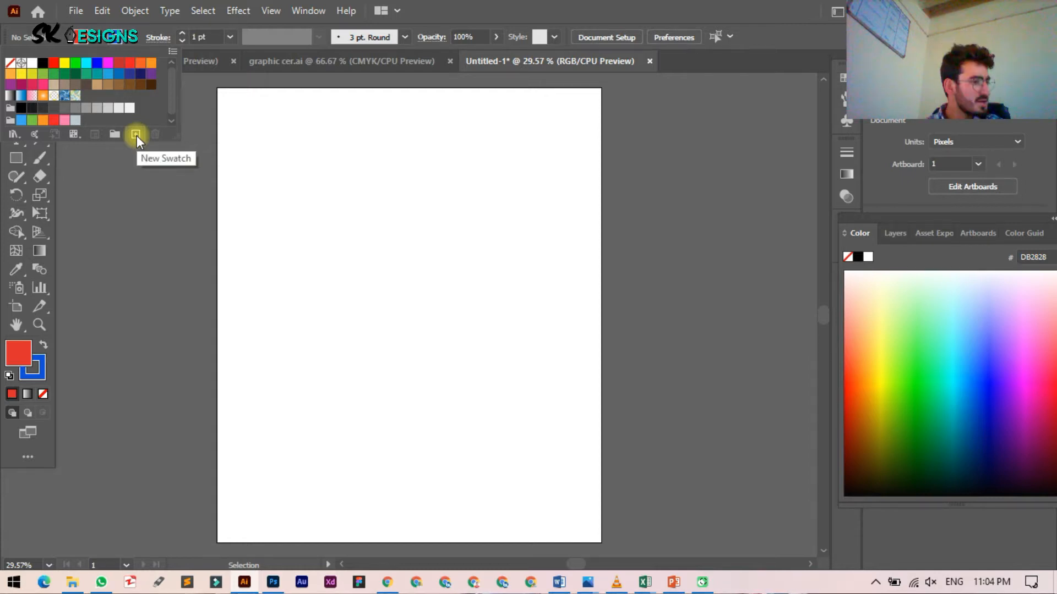
{"action": "left_click", "coordinate": [134, 42]}
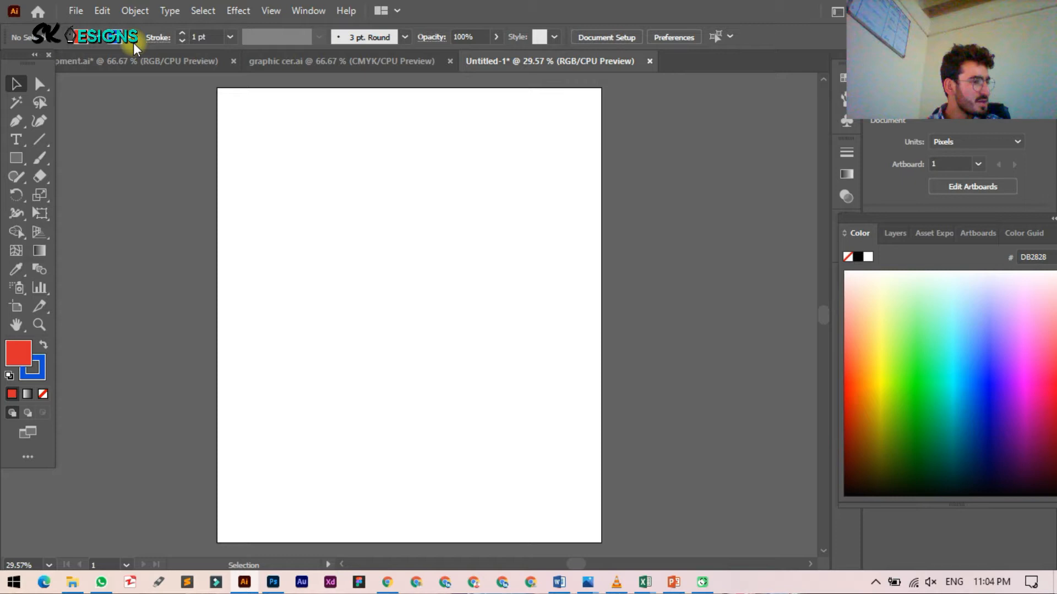
{"action": "left_click", "coordinate": [133, 42]}
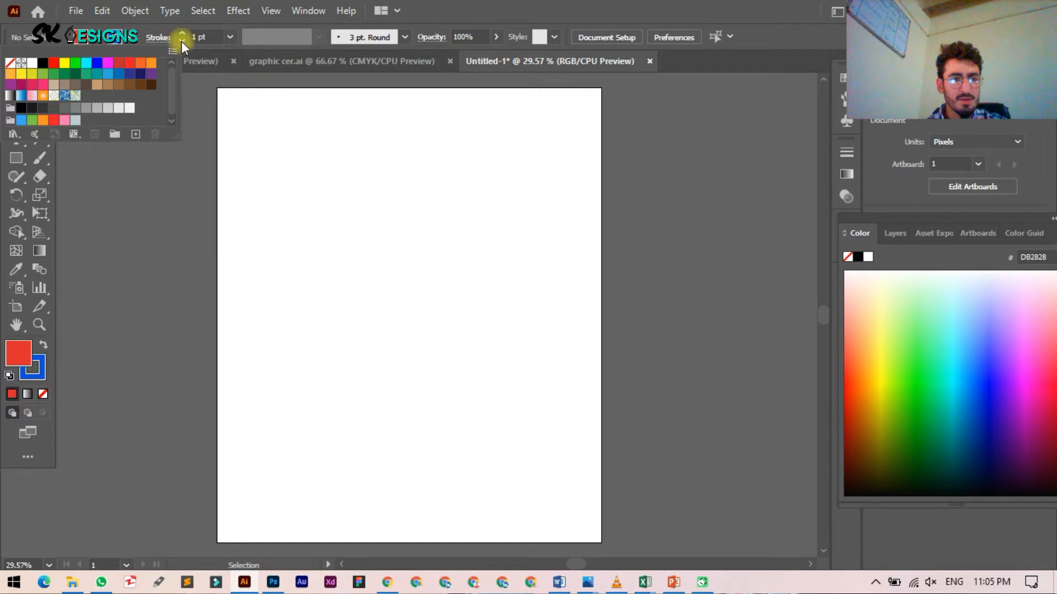
{"action": "left_click", "coordinate": [131, 44]}
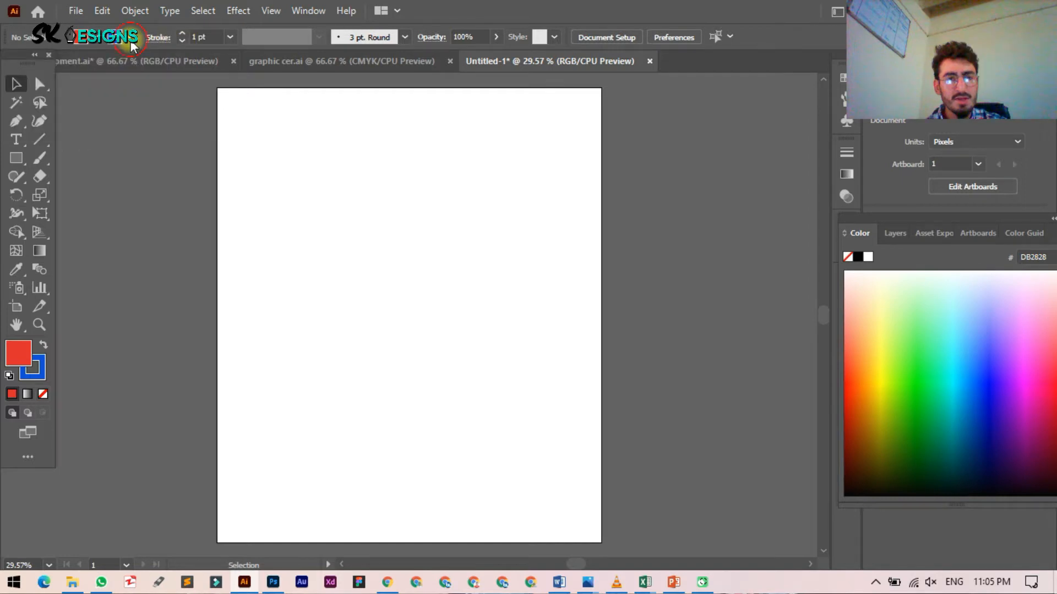
{"action": "left_click_drag", "start_coordinate": [16, 158], "coordinate": [80, 161]}
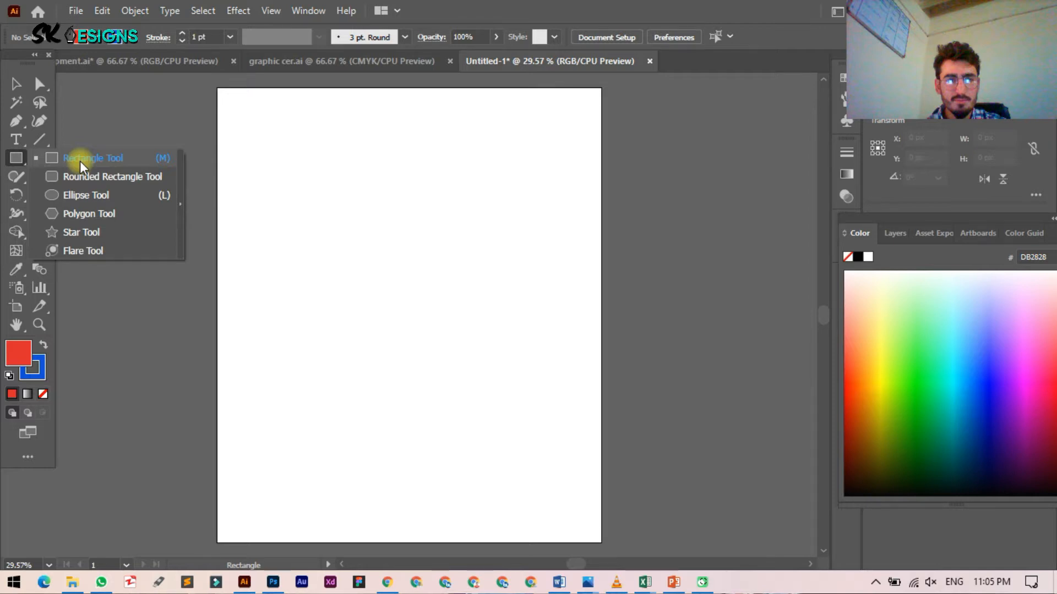
Step: Draw an upright red five-pointed star about 628 × 597 px with the Star Tool
{"action": "left_click", "coordinate": [78, 232]}
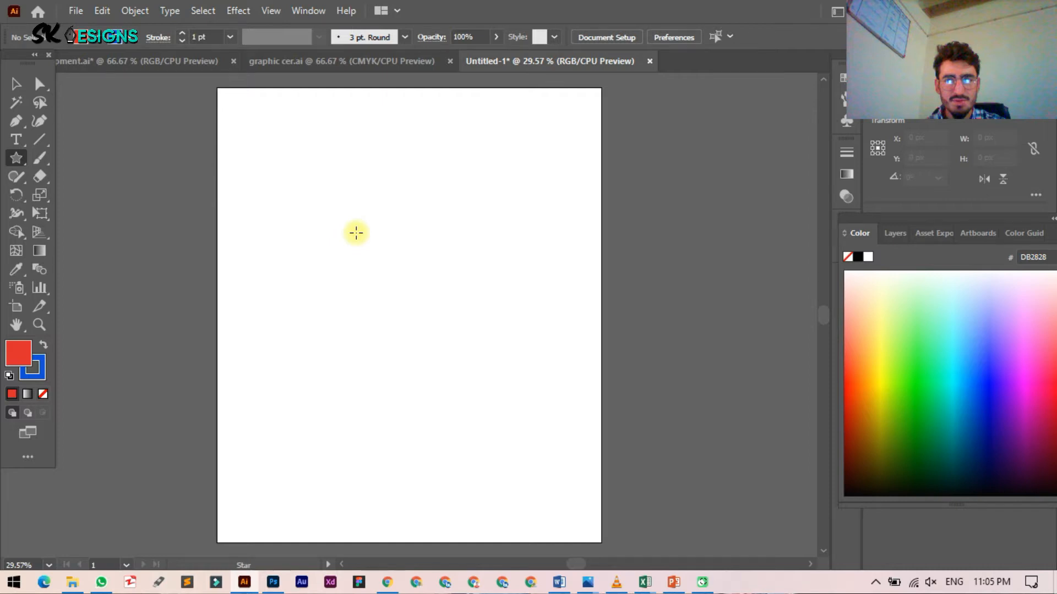
{"action": "left_click_drag", "start_coordinate": [356, 233], "coordinate": [454, 326]}
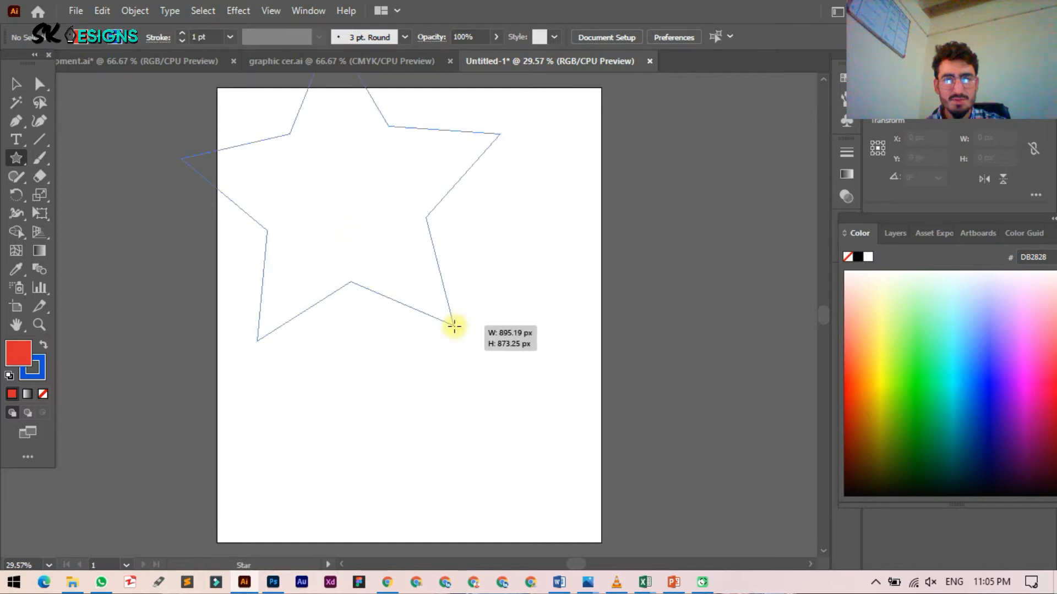
{"action": "left_click_drag", "start_coordinate": [454, 327], "coordinate": [380, 307]}
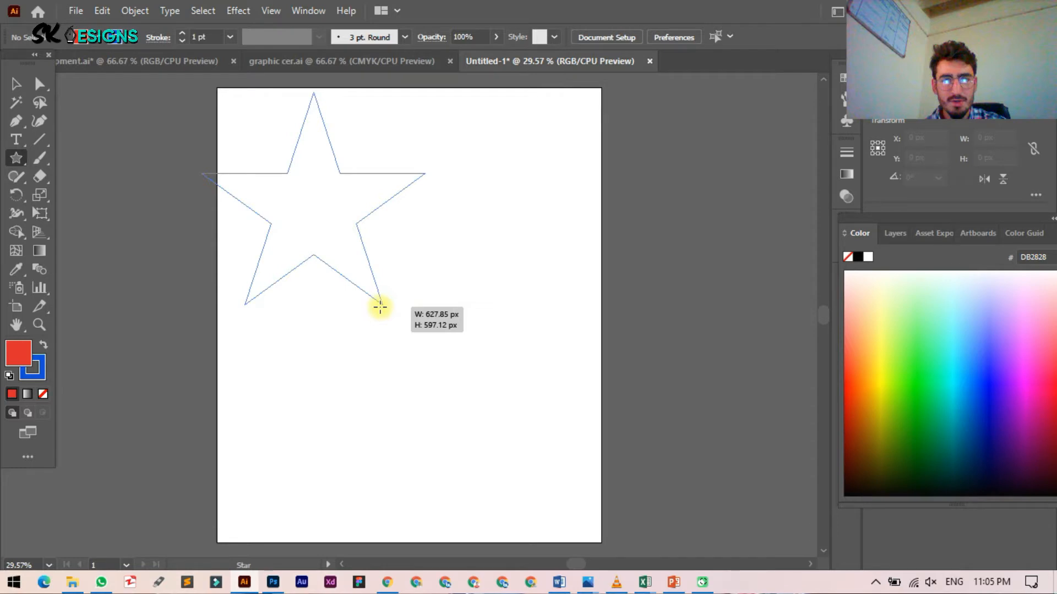
{"action": "left_click_drag", "start_coordinate": [380, 306], "coordinate": [380, 307]}
{"action": "left_click_drag", "start_coordinate": [302, 228], "coordinate": [397, 252]}
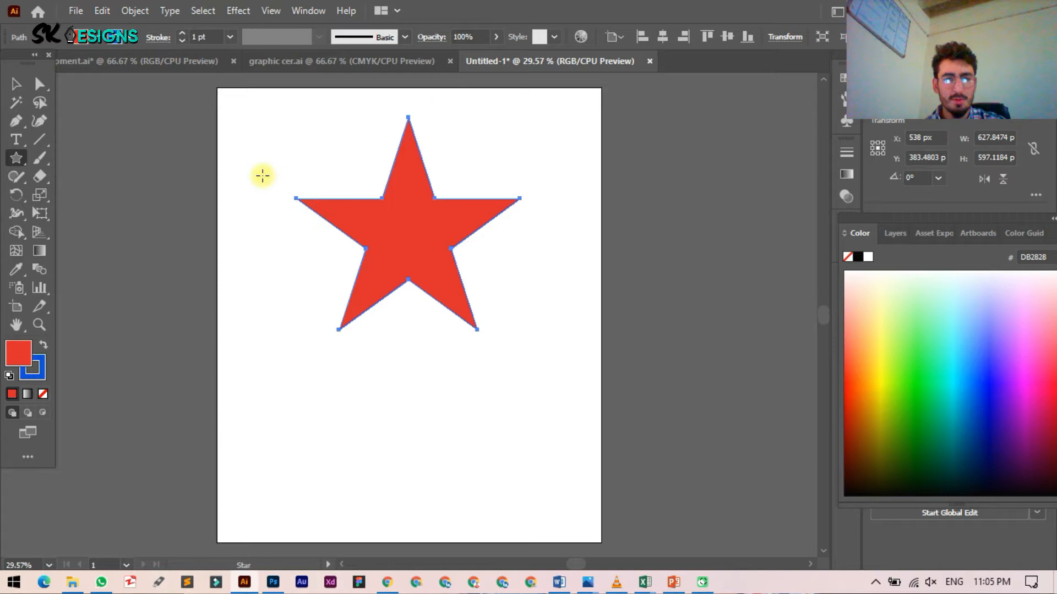
{"action": "left_click", "coordinate": [16, 83]}
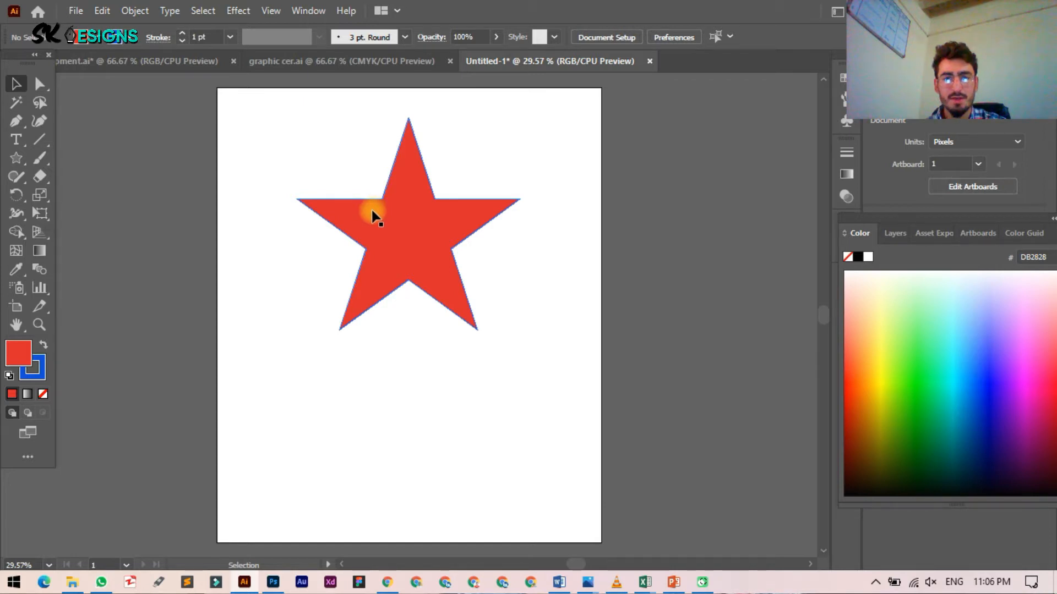
{"action": "left_click", "coordinate": [401, 222]}
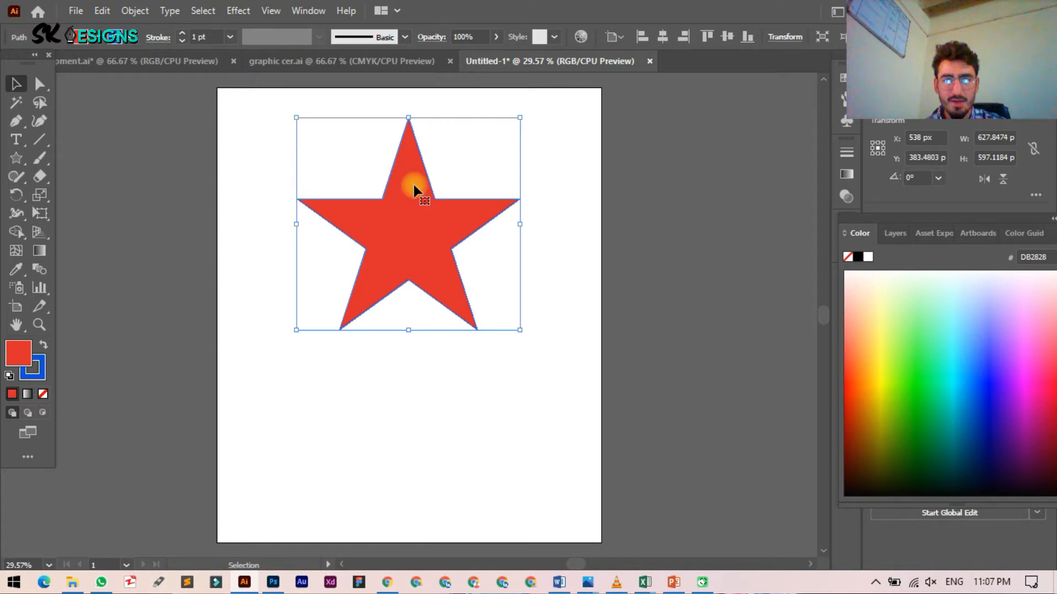
Step: Select the star and set its blue outline weight to 3 pt
{"action": "left_click", "coordinate": [566, 238]}
{"action": "key", "text": "x"}
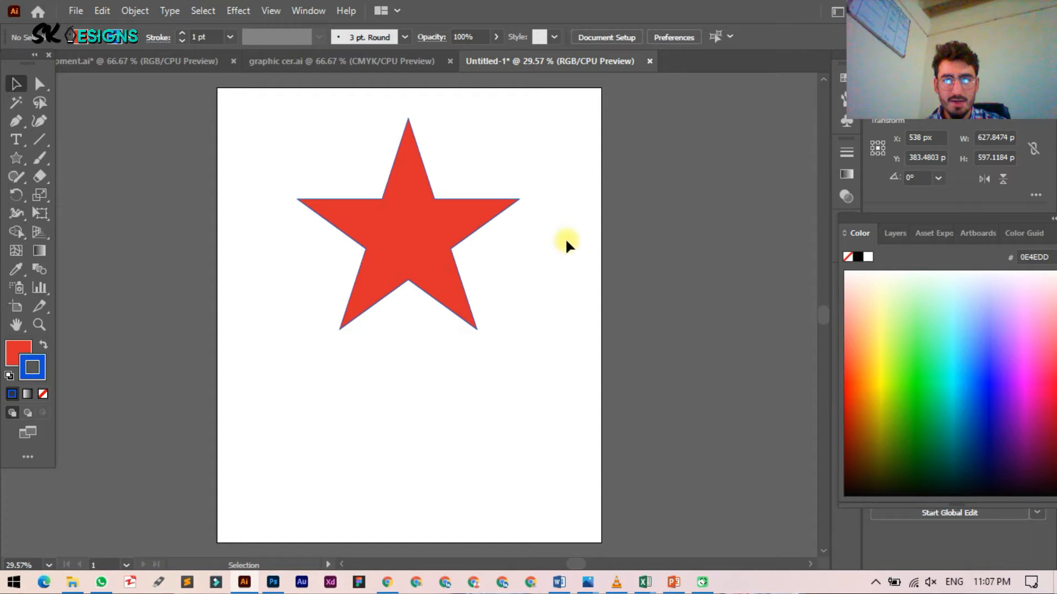
{"action": "left_click", "coordinate": [410, 220]}
{"action": "left_click", "coordinate": [154, 38]}
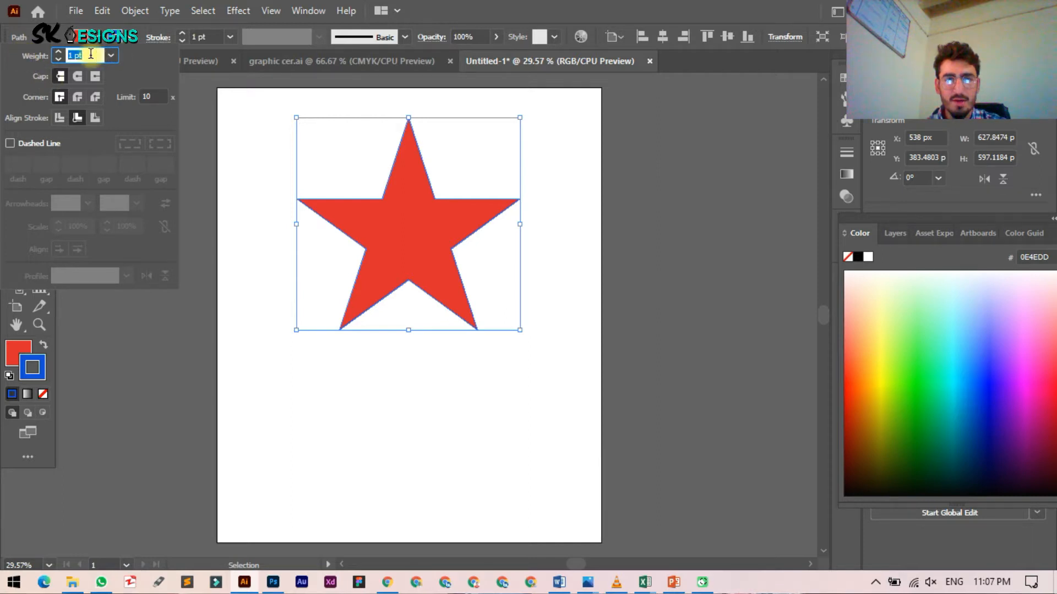
{"action": "type", "text": "3"}
{"action": "left_click", "coordinate": [527, 234]}
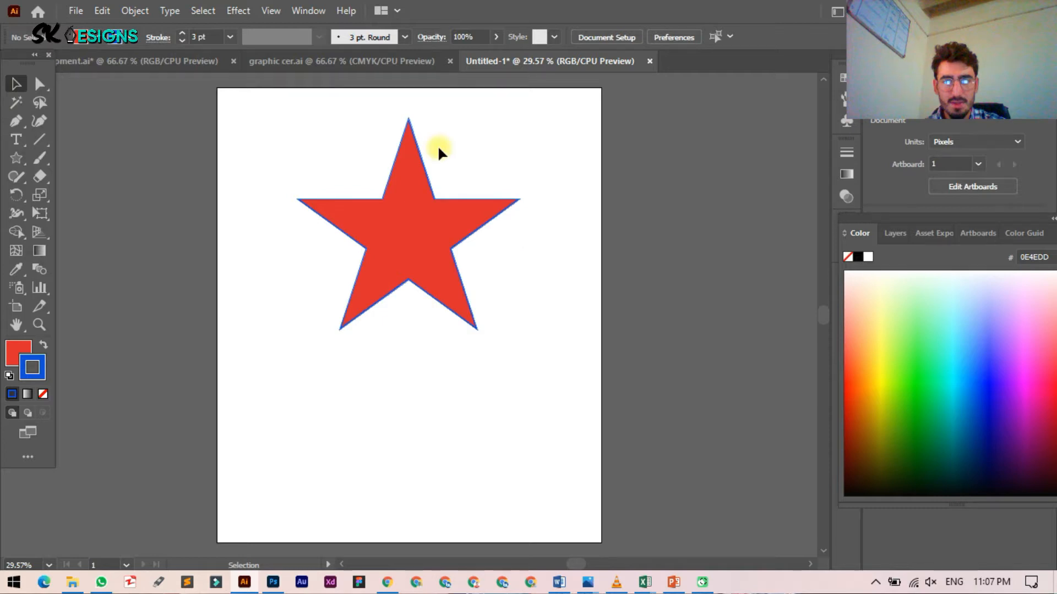
Step: Increase the star's outline weight from 3 pt to 10 pt
{"action": "left_click", "coordinate": [158, 37]}
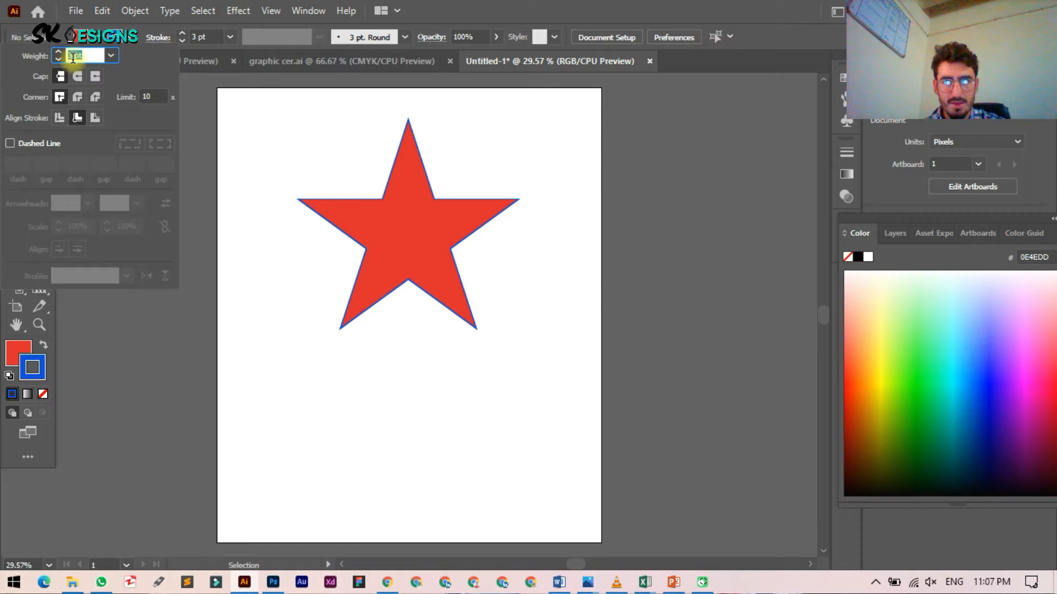
{"action": "left_click", "coordinate": [201, 37]}
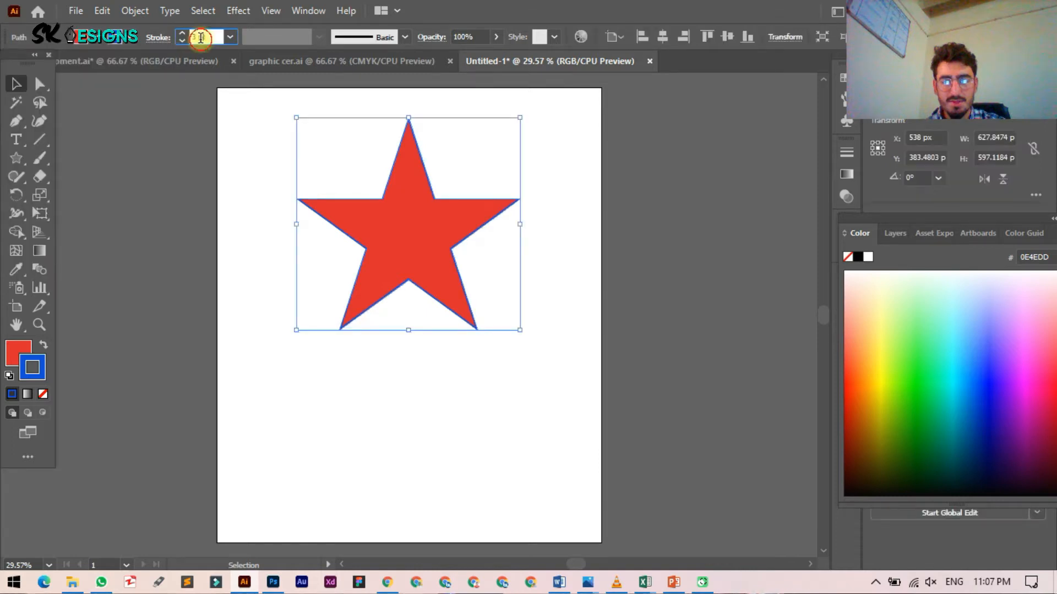
{"action": "type", "text": "10"}
{"action": "left_click", "coordinate": [386, 243]}
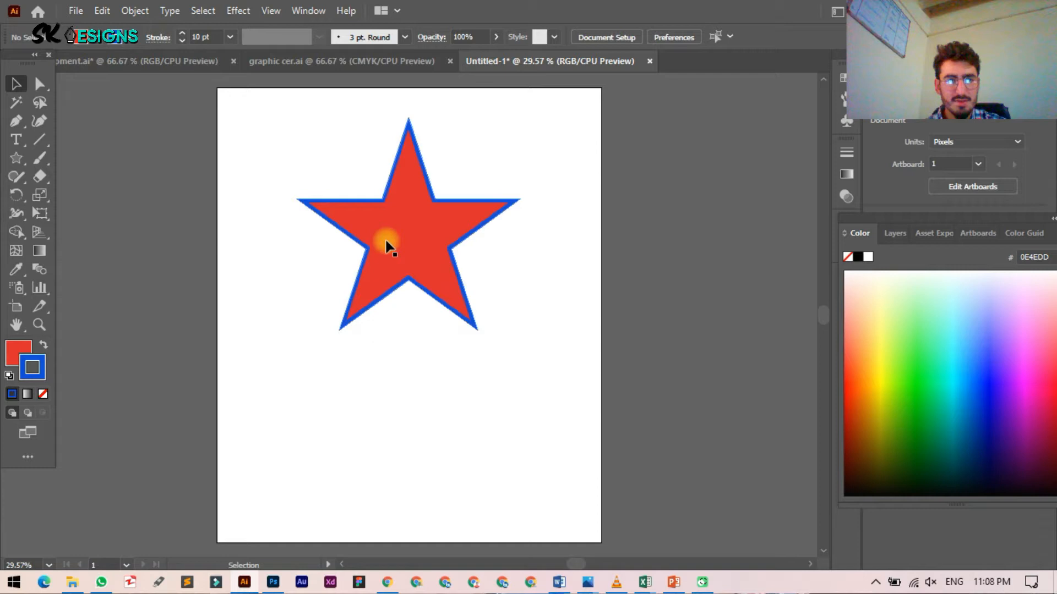
{"action": "left_click", "coordinate": [386, 244]}
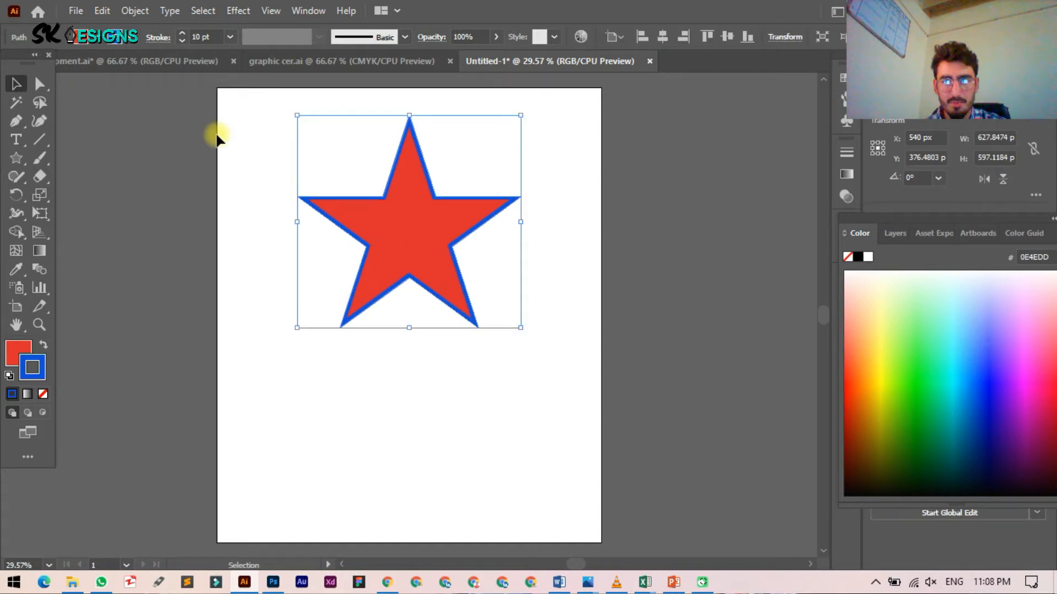
Step: Apply Round Cap to the star's 10 pt blue outline
{"action": "left_click", "coordinate": [229, 37]}
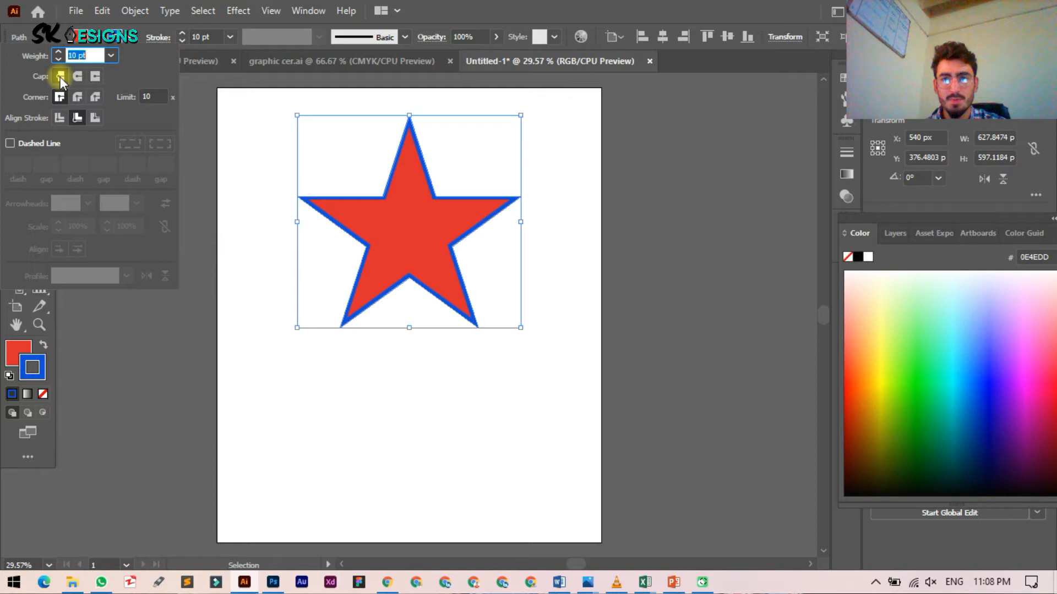
{"action": "left_click", "coordinate": [75, 78]}
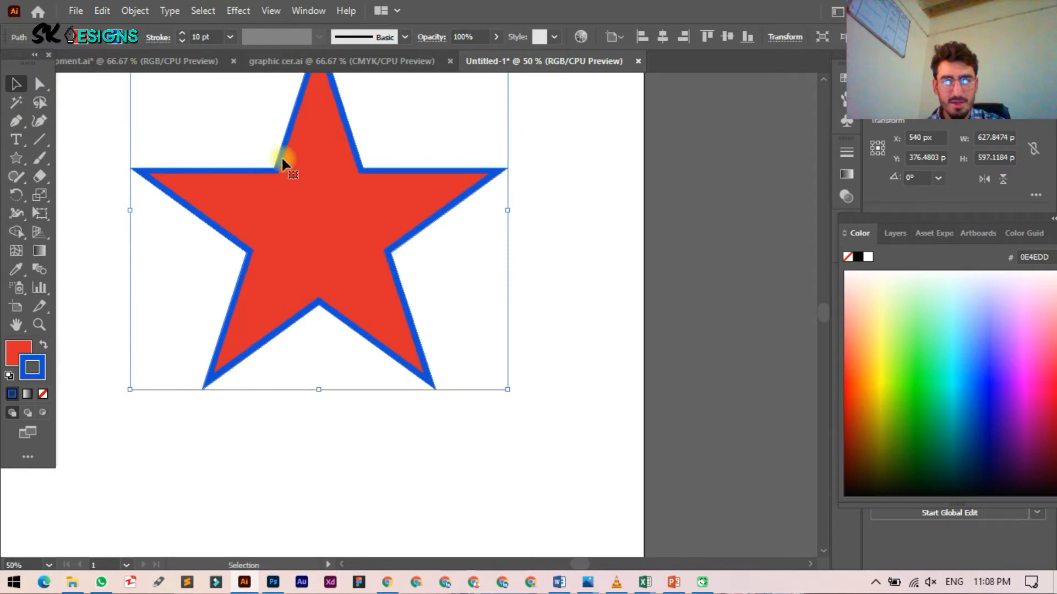
Step: Draw a straight horizontal blue line, about 619 px wide, beneath the star
{"action": "scroll", "coordinate": [326, 227], "scroll_direction": "down", "scroll_amount": 4}
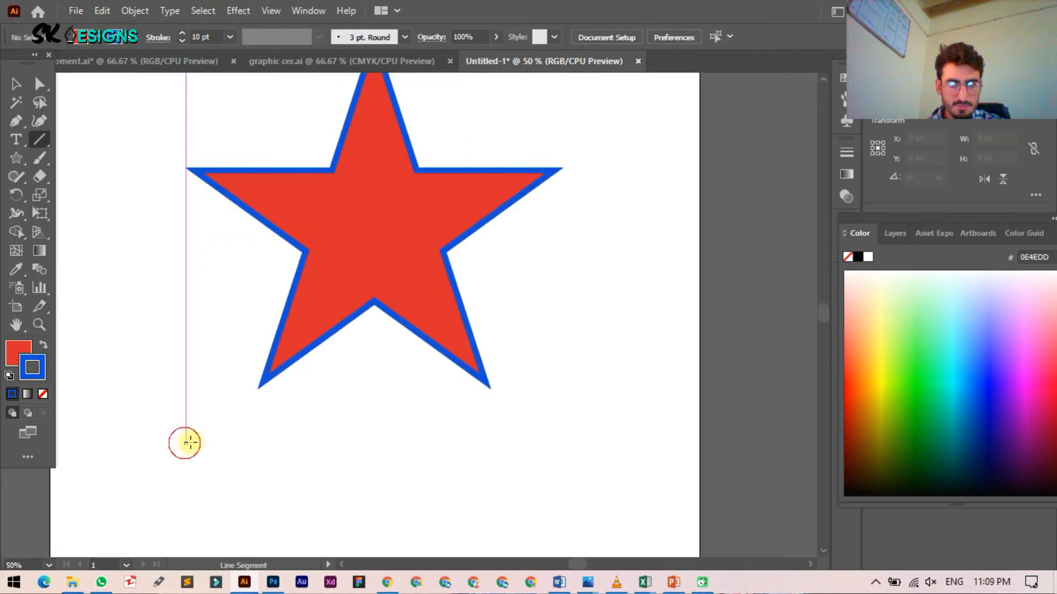
{"action": "left_click_drag", "start_coordinate": [190, 442], "coordinate": [250, 442]}
{"action": "left_click", "coordinate": [159, 41]}
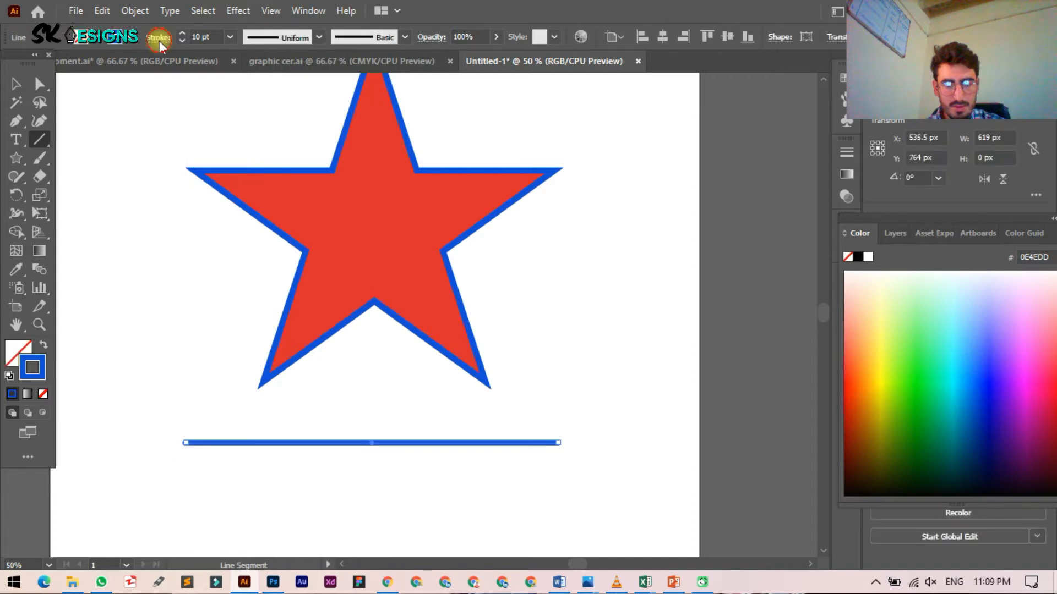
{"action": "left_click", "coordinate": [159, 41]}
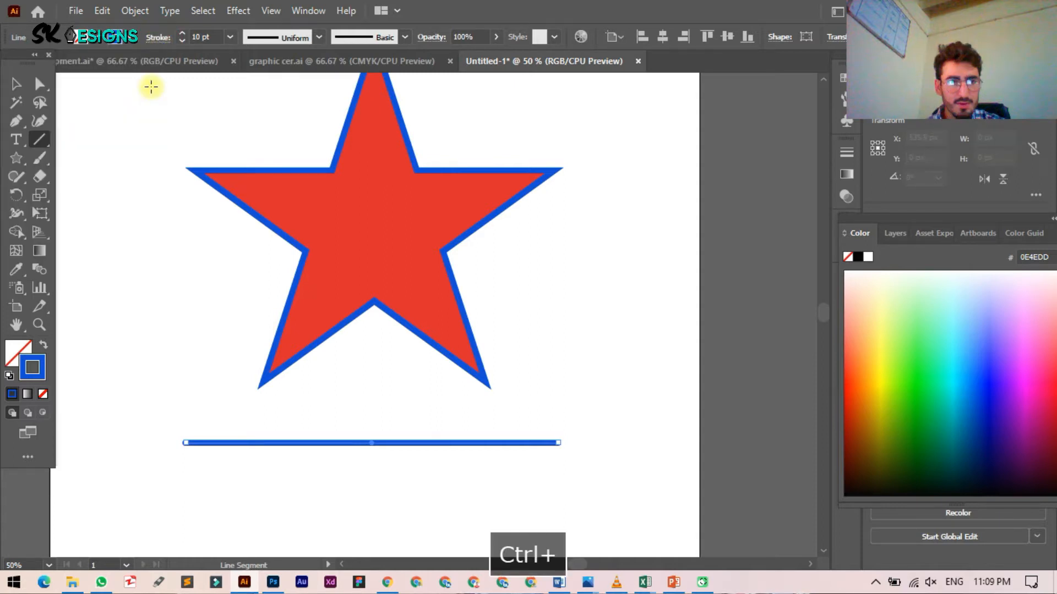
Step: Give the horizontal line's 10 pt stroke square projecting caps
{"action": "left_click", "coordinate": [158, 37]}
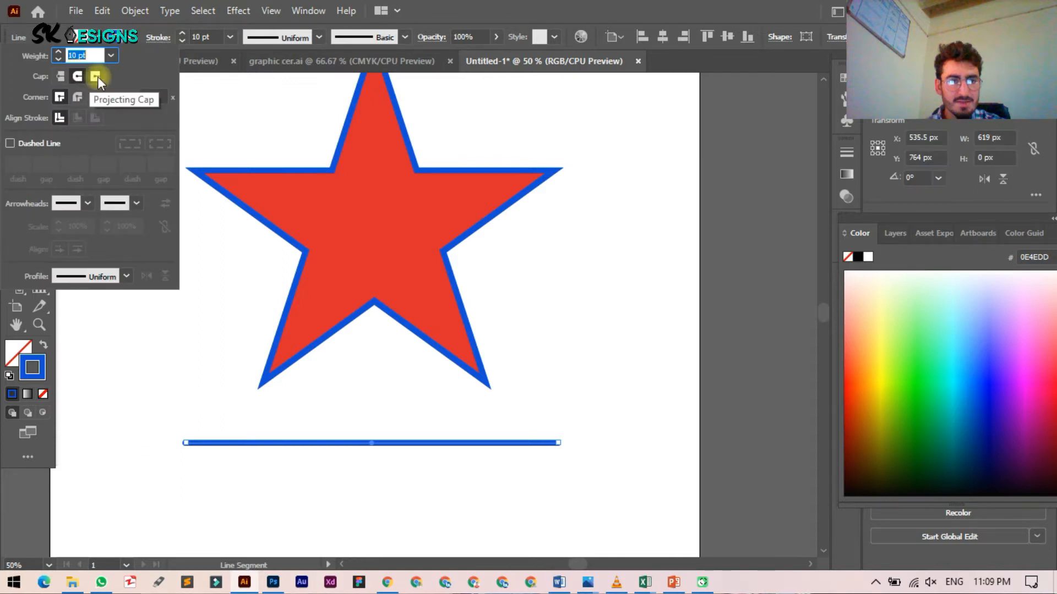
{"action": "left_click", "coordinate": [97, 77]}
{"action": "left_click", "coordinate": [555, 476], "text": "ctrl"}
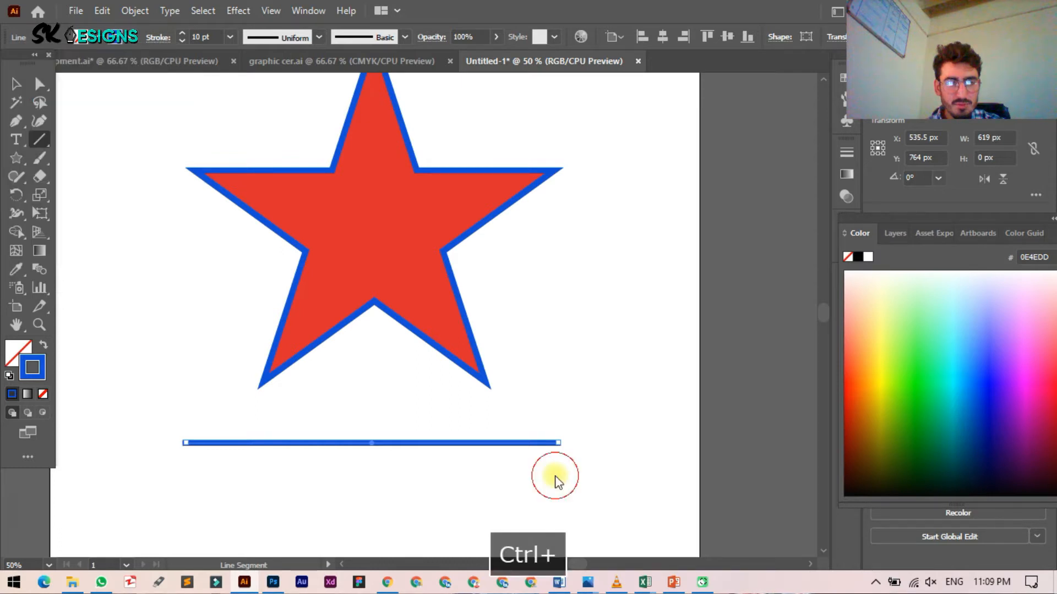
{"action": "scroll", "coordinate": [566, 467], "scroll_direction": "up", "scroll_amount": 4}
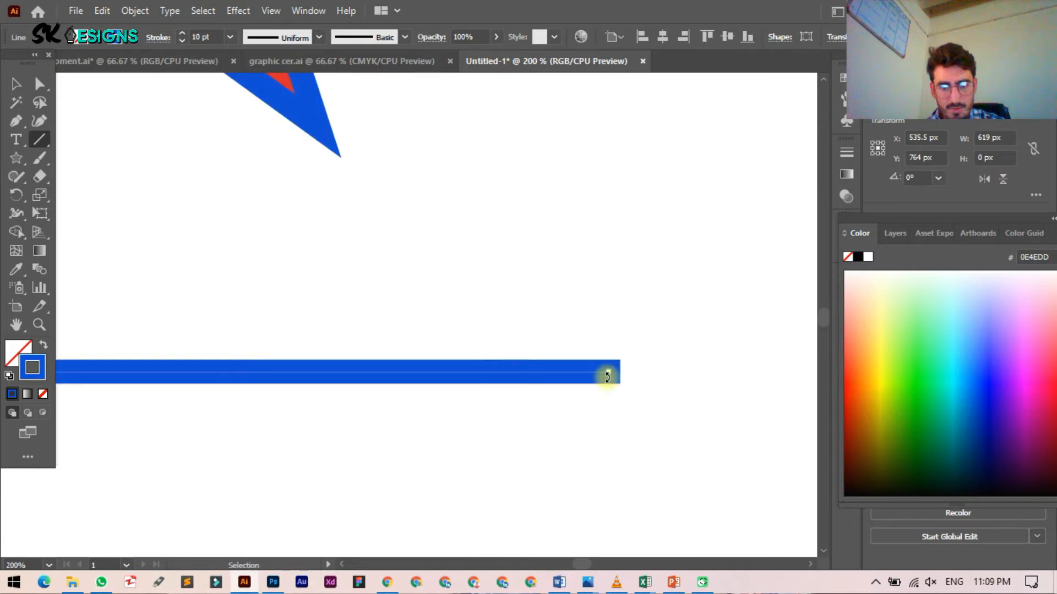
Step: Reapply Projecting Cap so the line's stroke extends past its end points
{"action": "left_click", "coordinate": [158, 37]}
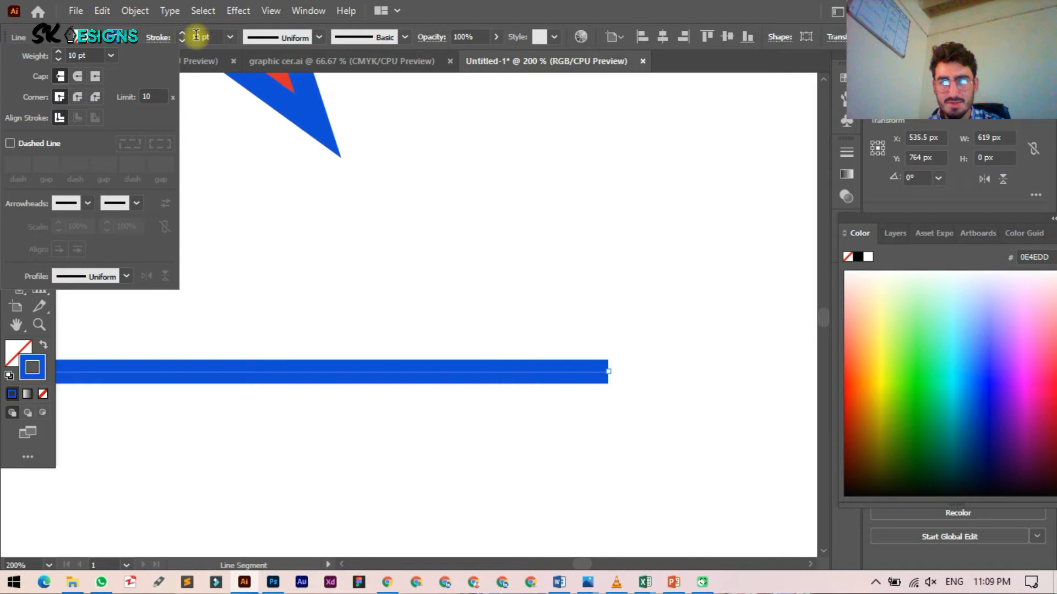
{"action": "left_click", "coordinate": [96, 76]}
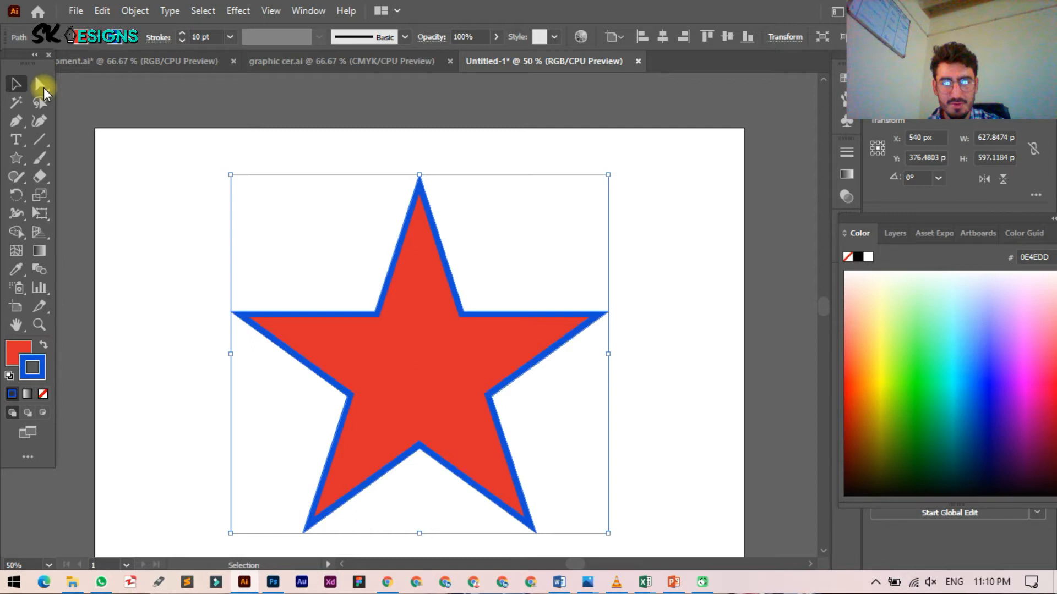
{"action": "left_click", "coordinate": [40, 85]}
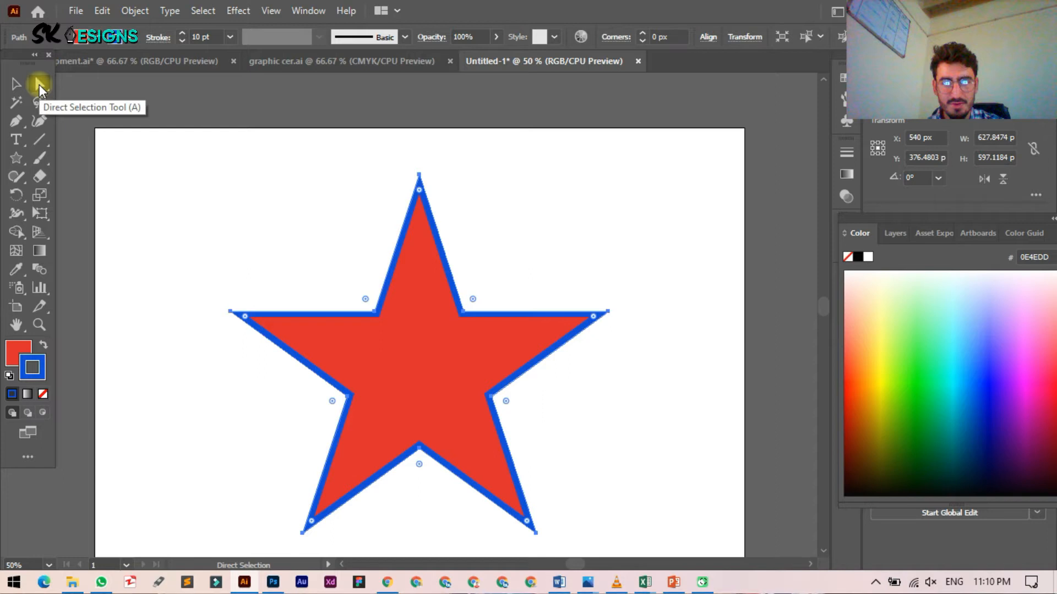
{"action": "left_click_drag", "start_coordinate": [592, 317], "coordinate": [584, 342]}
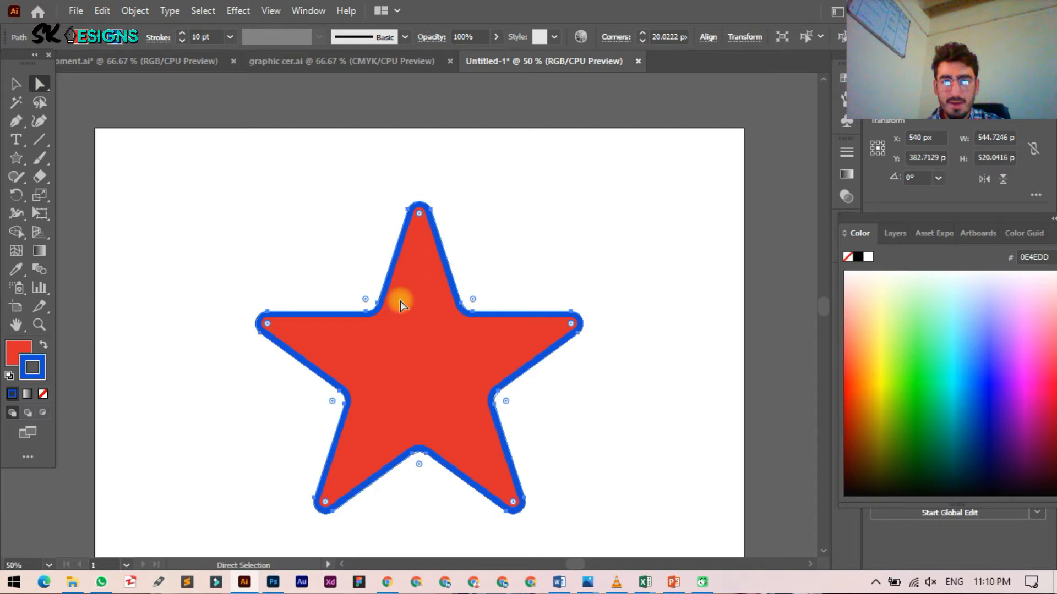
{"action": "left_click", "coordinate": [452, 258]}
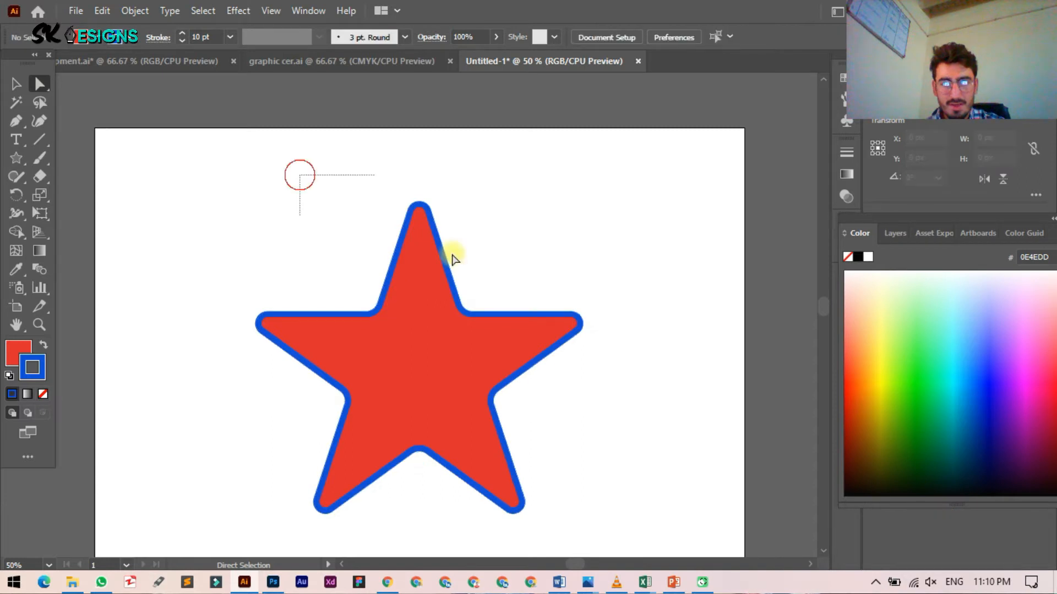
{"action": "left_click", "coordinate": [452, 257]}
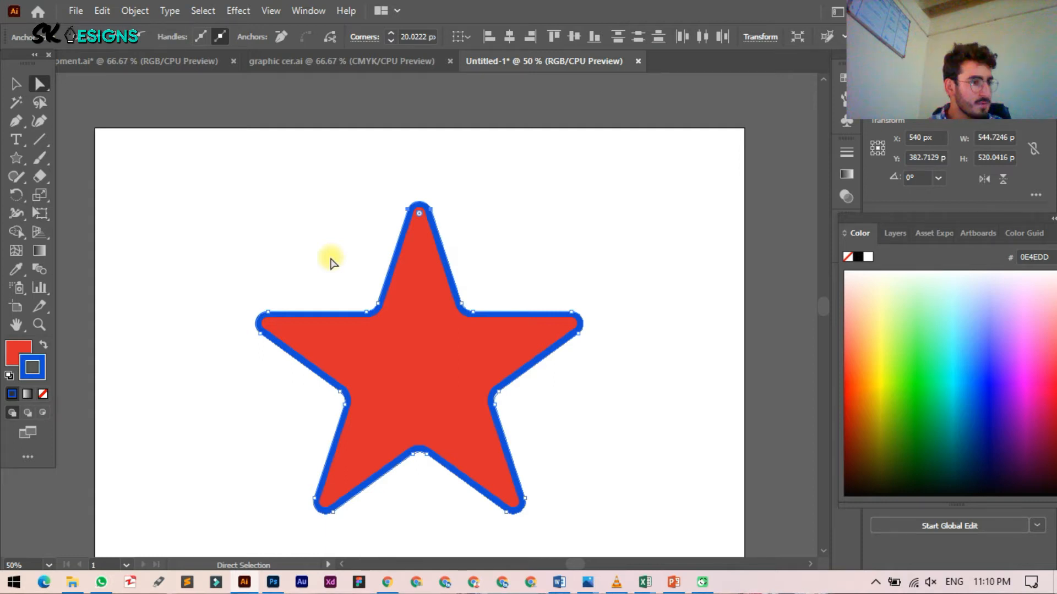
{"action": "left_click", "coordinate": [221, 202]}
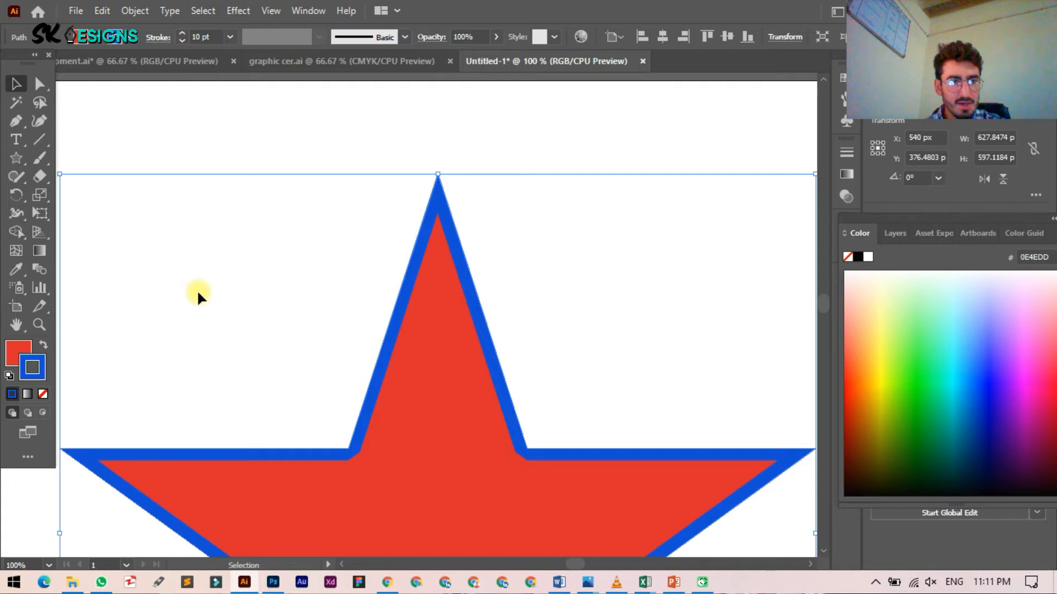
{"action": "left_click", "coordinate": [158, 37]}
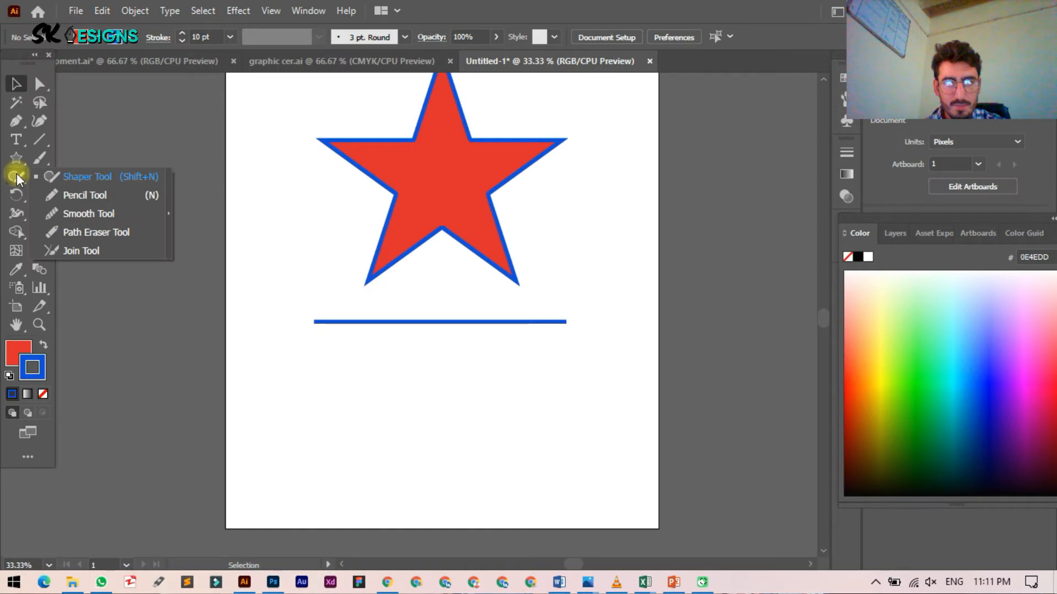
Step: Draw a 349 × 152 px red rectangle with a blue outline below the line
{"action": "key", "text": "m"}
{"action": "left_click_drag", "start_coordinate": [343, 378], "coordinate": [483, 440]}
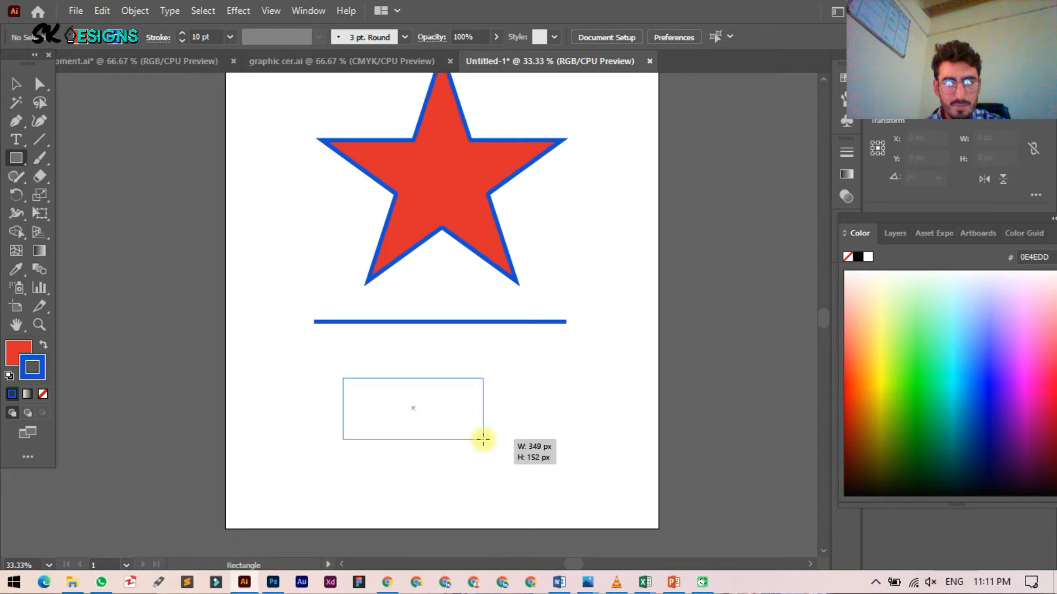
{"action": "left_click_drag", "start_coordinate": [483, 439], "coordinate": [483, 439]}
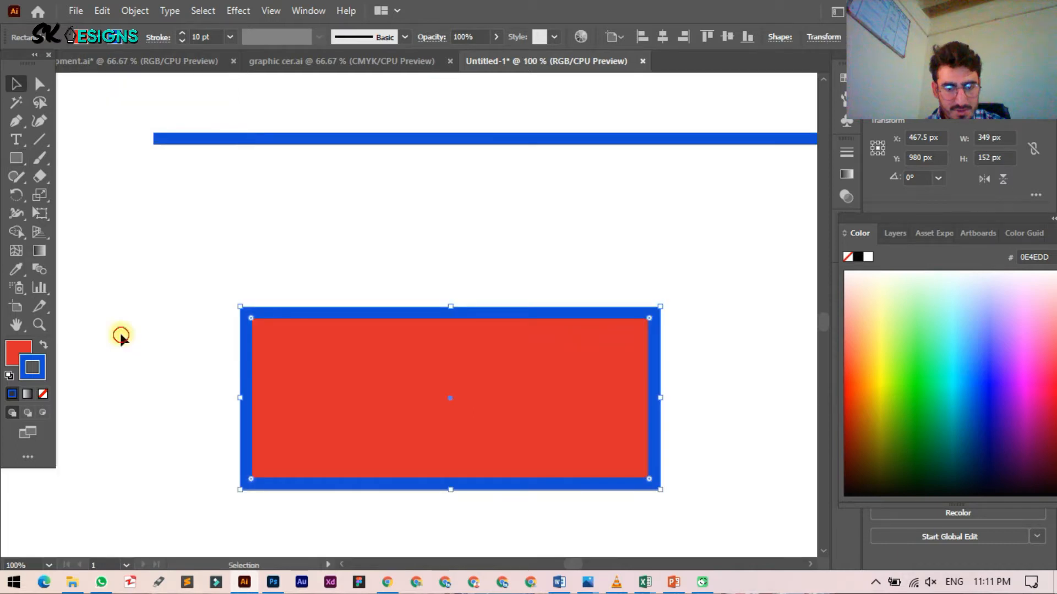
{"action": "left_click", "coordinate": [121, 336]}
{"action": "left_click", "coordinate": [273, 332]}
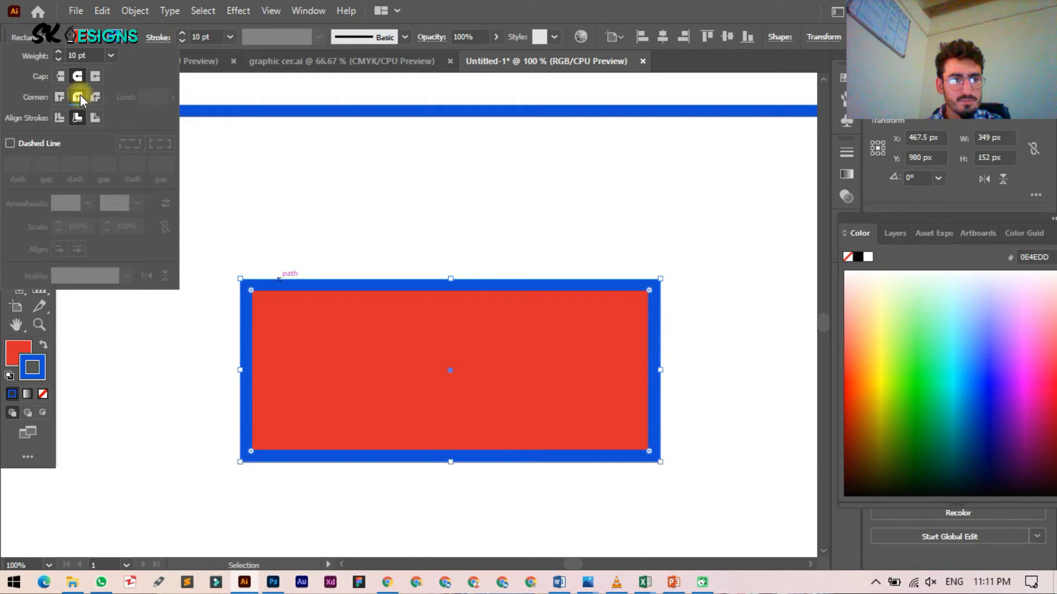
Step: Set the rectangle's stroke to Center alignment with Round Join corners
{"action": "left_click", "coordinate": [60, 118]}
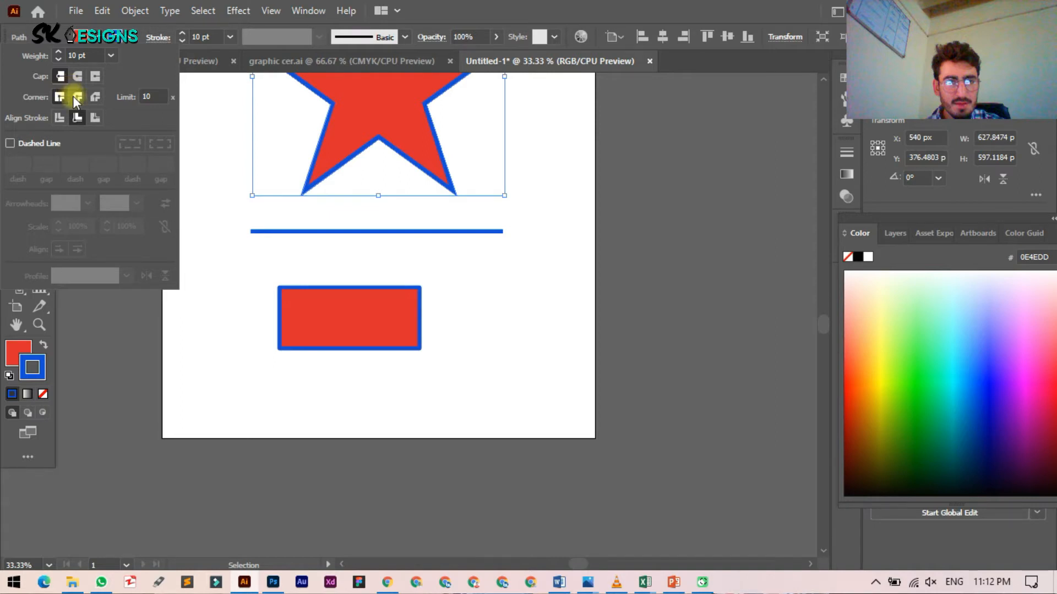
{"action": "left_click", "coordinate": [76, 97]}
{"action": "key", "text": "ctrl+plus"}
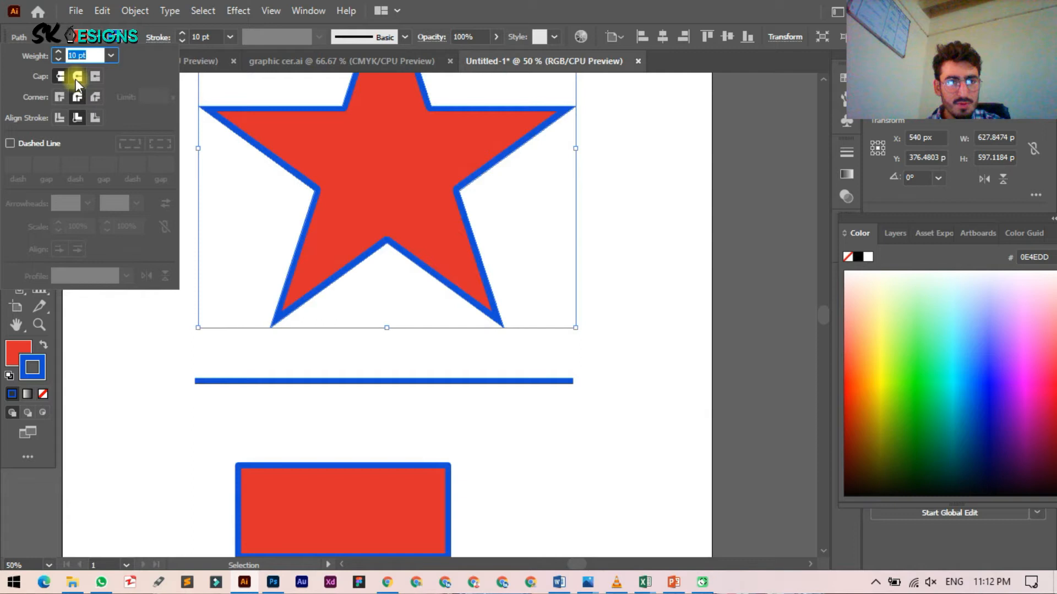
Step: Give the star's blue outline a Bevel Join, try Inside alignment, then return it to Center
{"action": "left_click", "coordinate": [77, 77]}
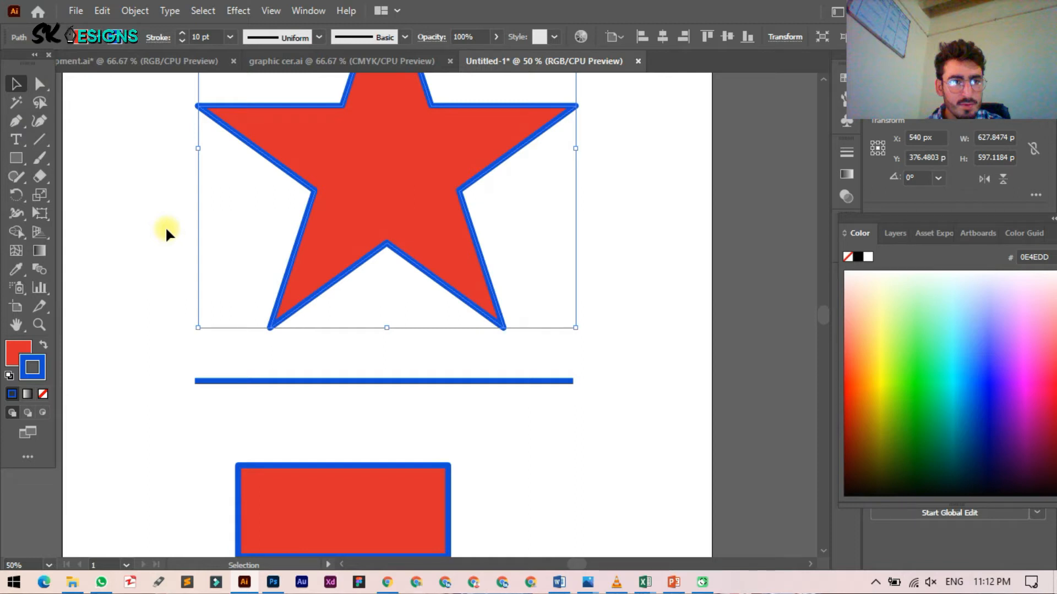
{"action": "left_click", "coordinate": [158, 36]}
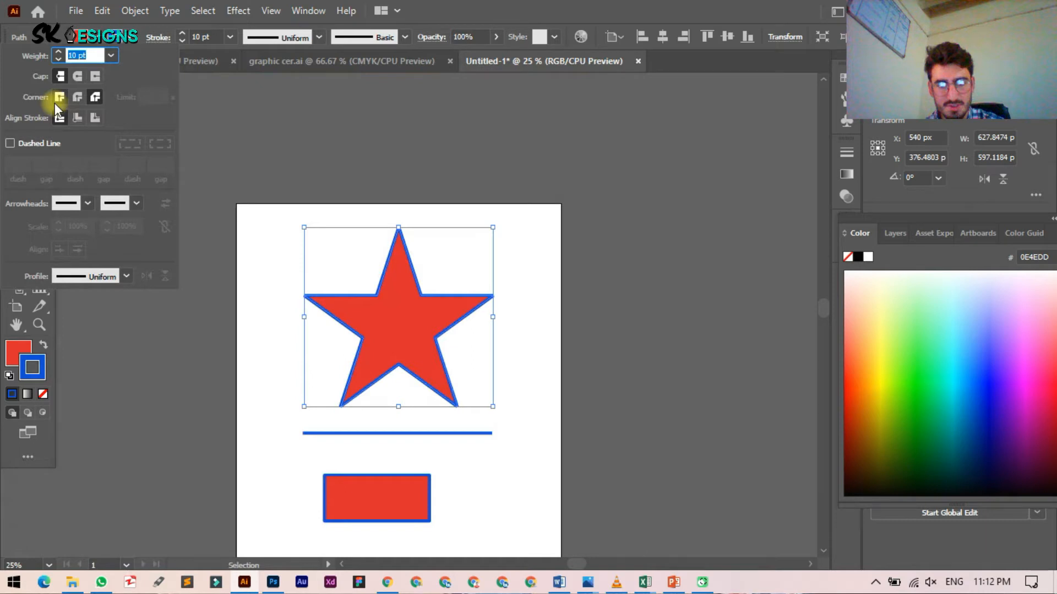
{"action": "left_click", "coordinate": [72, 115]}
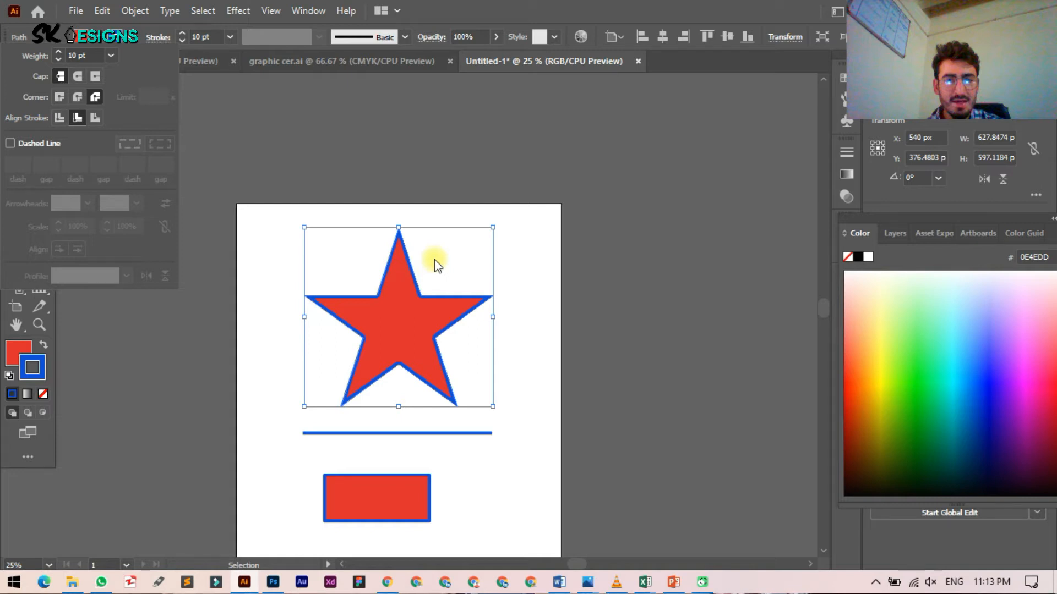
{"action": "left_click", "coordinate": [55, 120]}
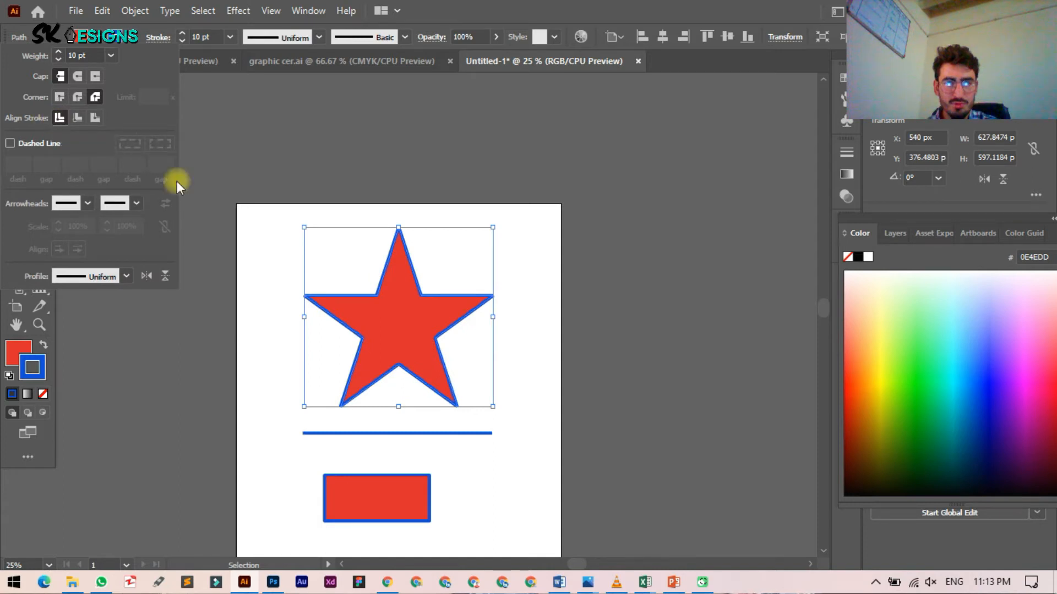
Step: Align the star's 10 pt outline to the outside of its path with Round Join corners
{"action": "left_click", "coordinate": [78, 120]}
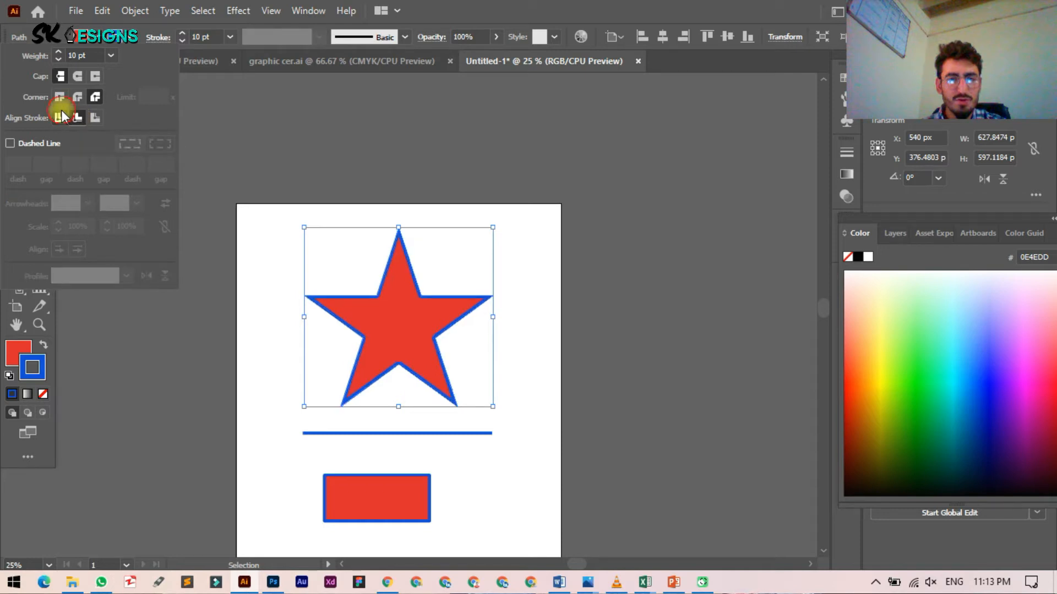
{"action": "left_click", "coordinate": [60, 117]}
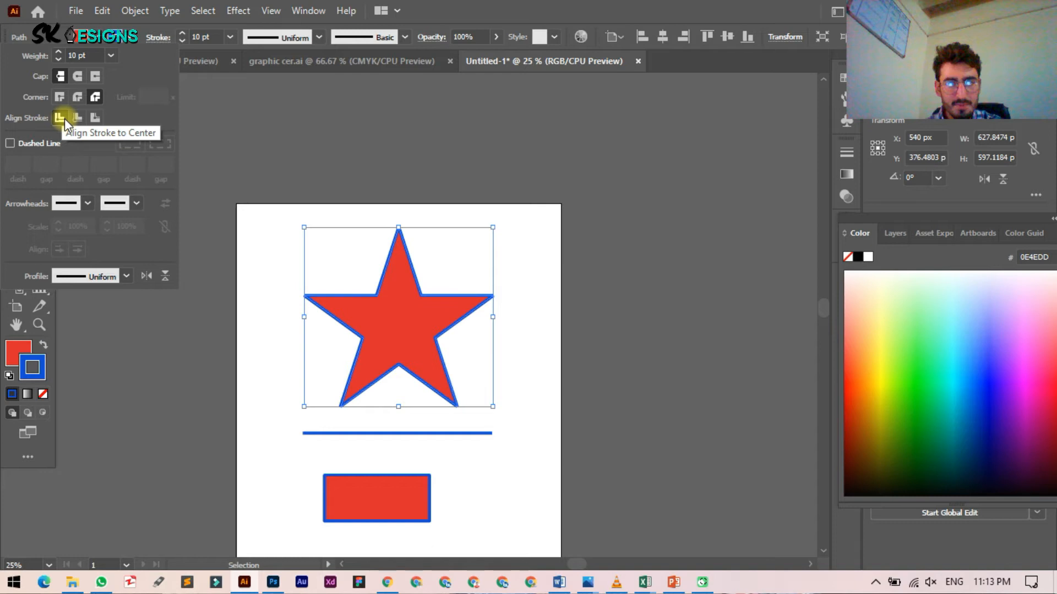
{"action": "left_click", "coordinate": [94, 119]}
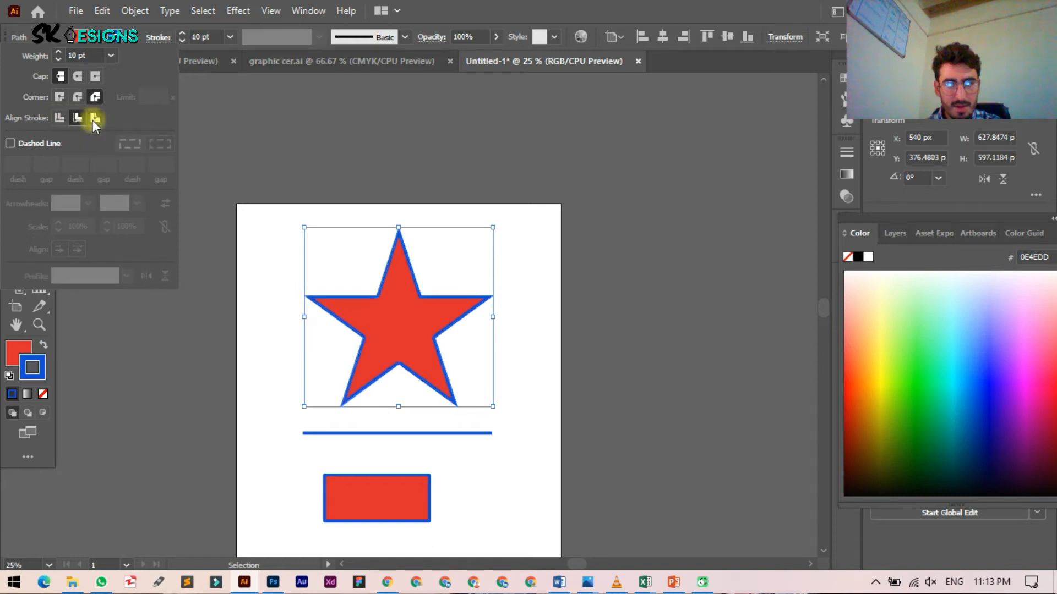
{"action": "left_click", "coordinate": [77, 97]}
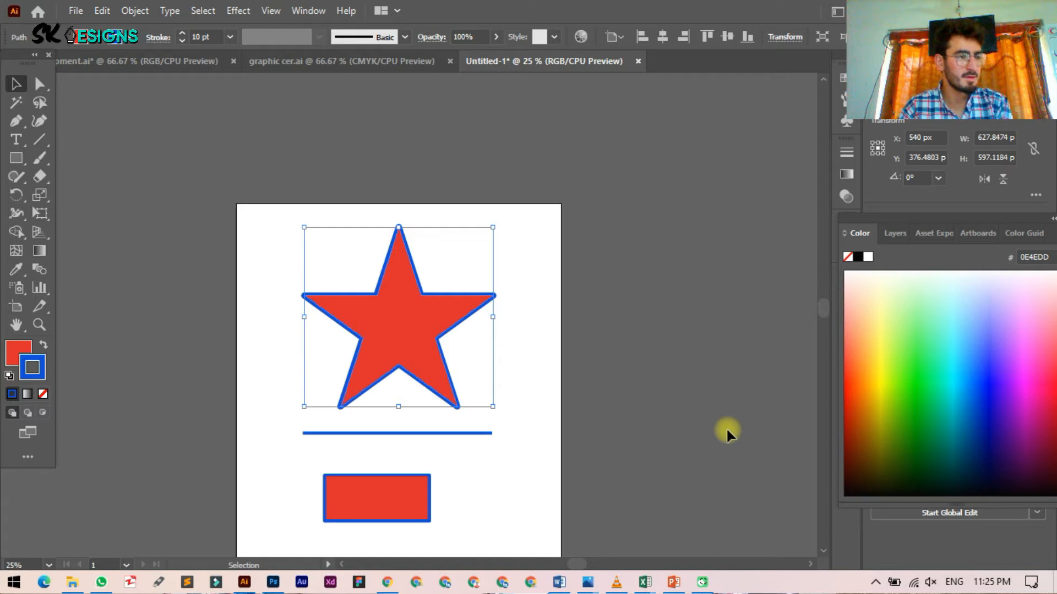
{"action": "left_click", "coordinate": [157, 37]}
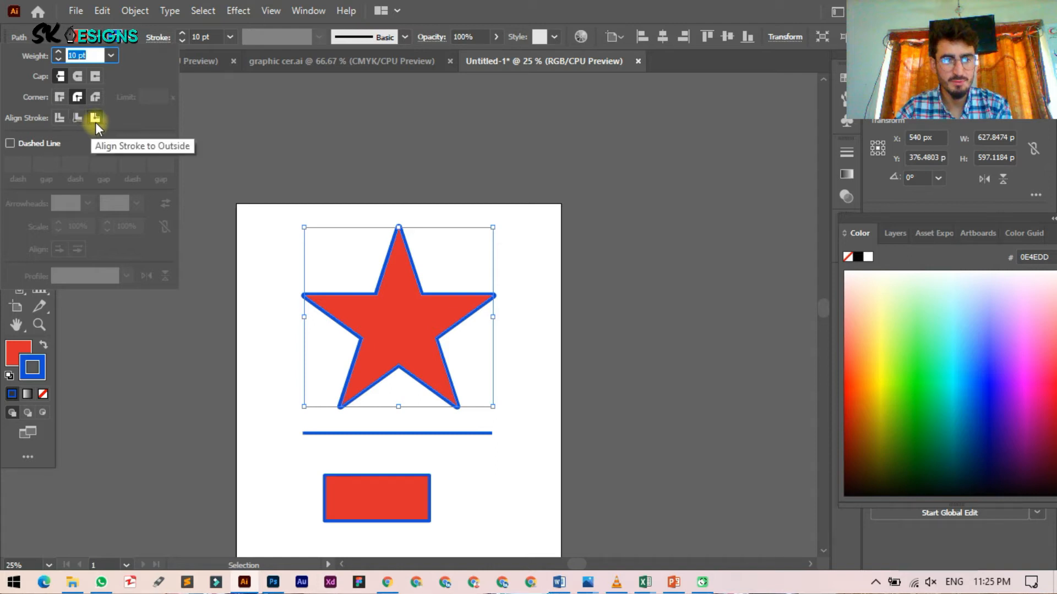
{"action": "left_click", "coordinate": [95, 119]}
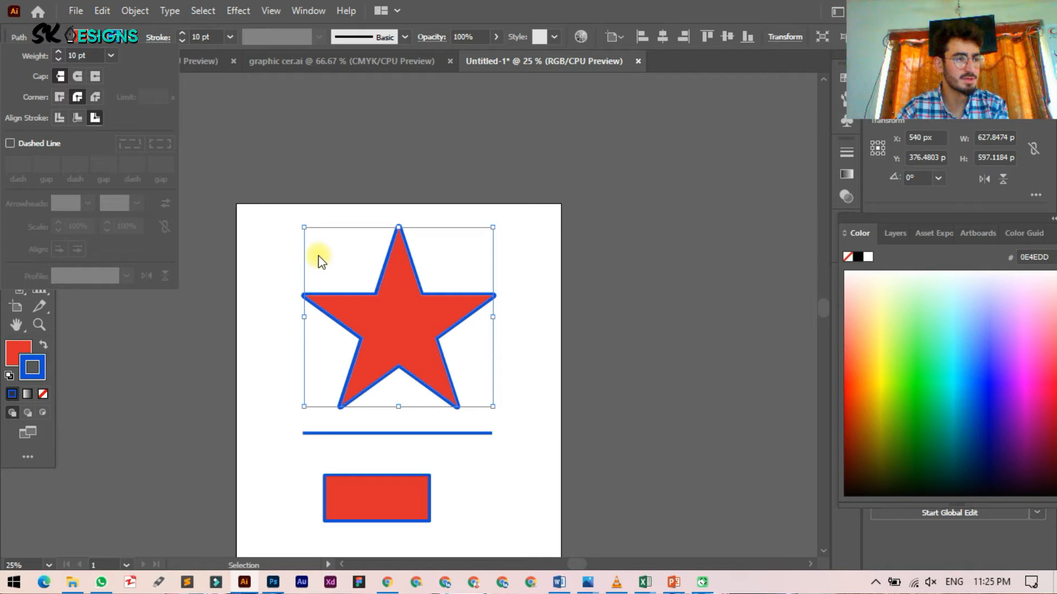
{"action": "left_click", "coordinate": [204, 37]}
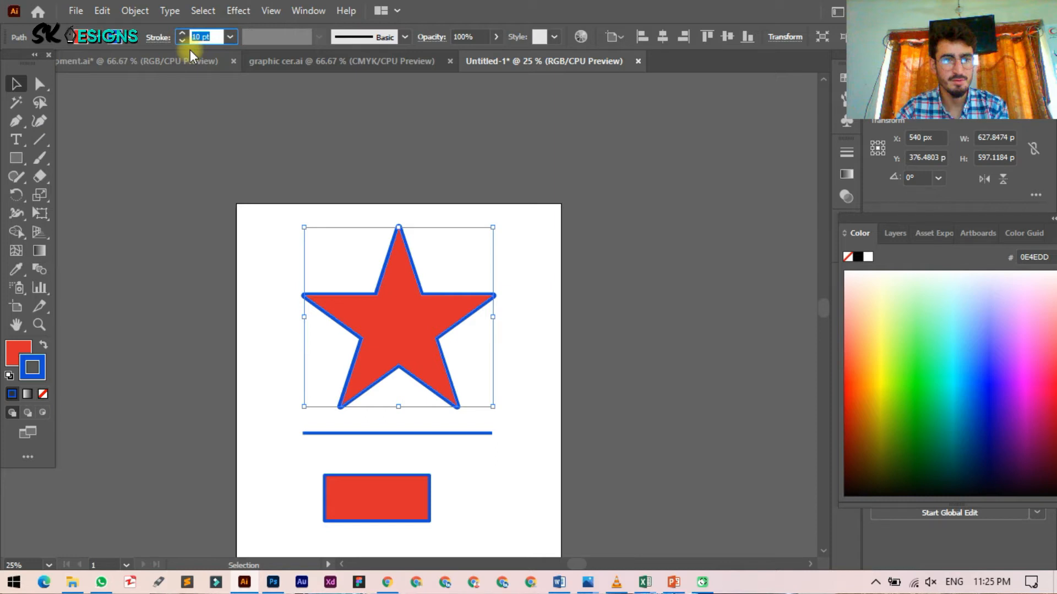
{"action": "left_click", "coordinate": [158, 38]}
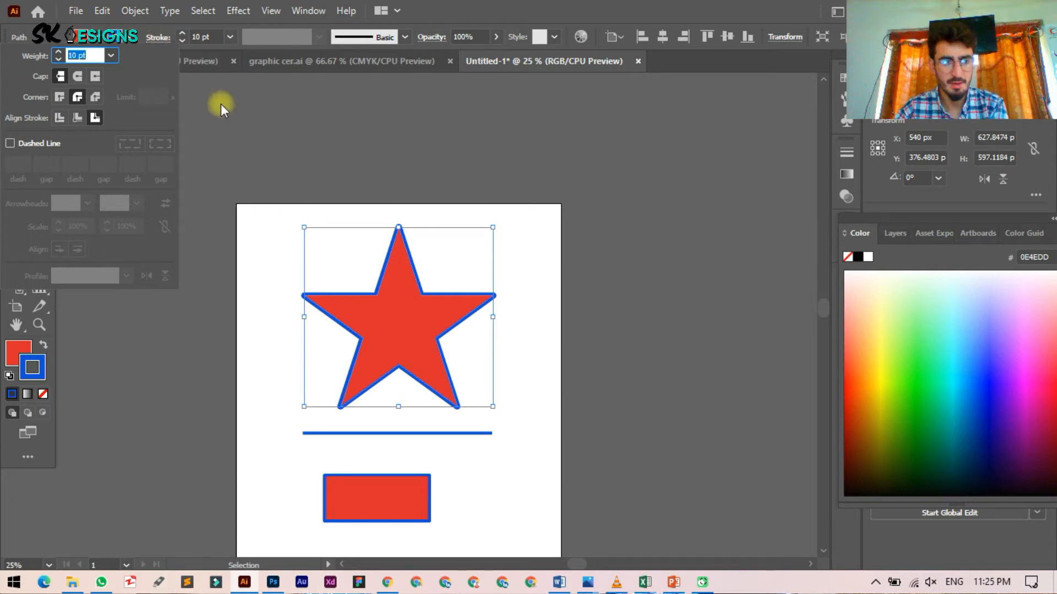
Step: Turn on Dashed Line for the star's outline, keeping the 12 pt dash
{"action": "left_click", "coordinate": [10, 143]}
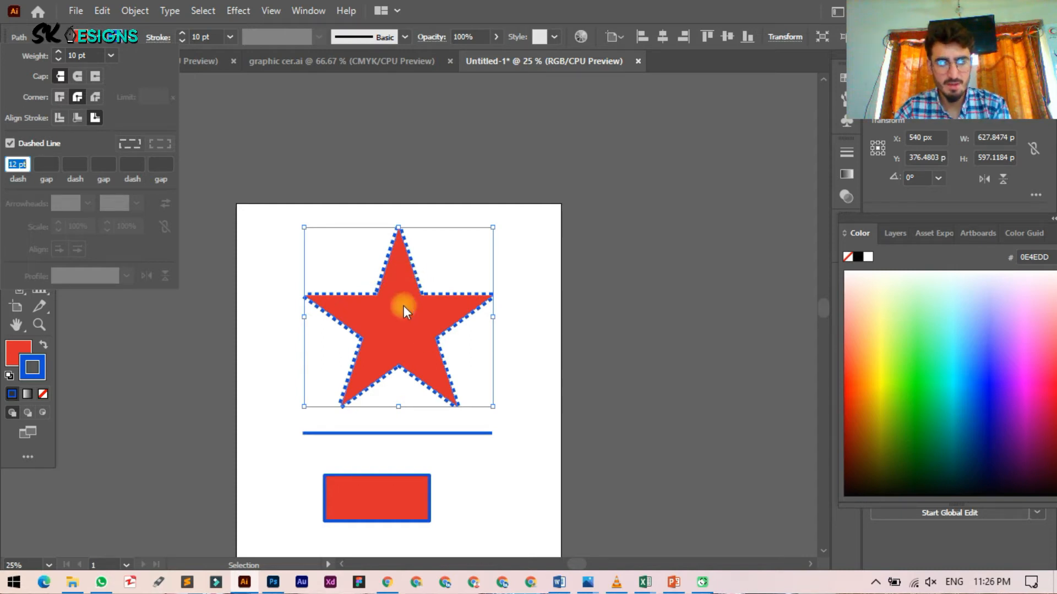
{"action": "scroll", "coordinate": [422, 319], "scroll_direction": "up", "scroll_amount": 4}
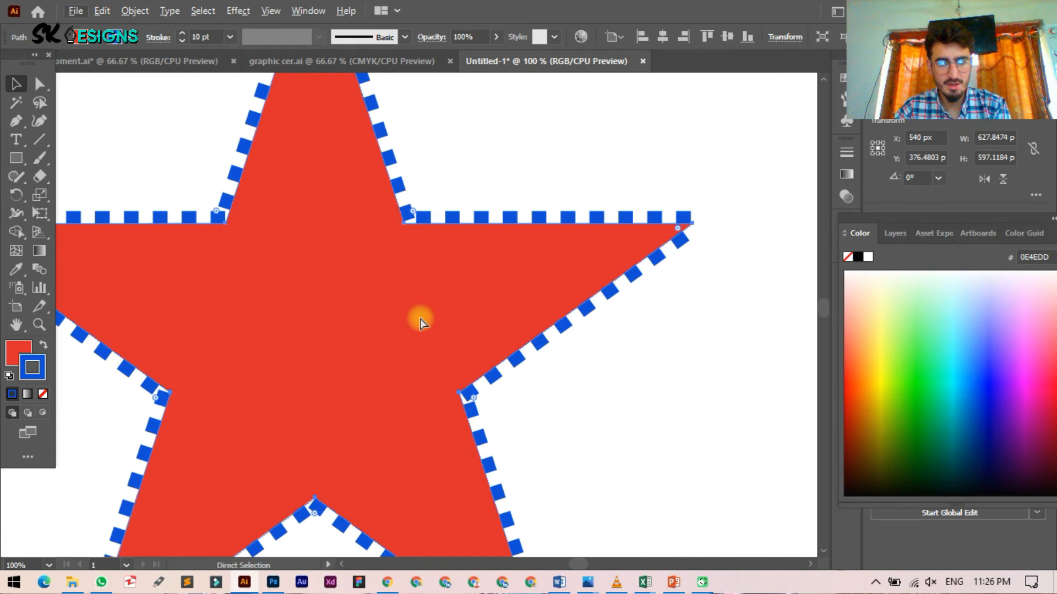
{"action": "scroll", "coordinate": [397, 275], "scroll_direction": "up", "scroll_amount": 7}
{"action": "scroll", "coordinate": [398, 275], "scroll_direction": "left", "scroll_amount": 5}
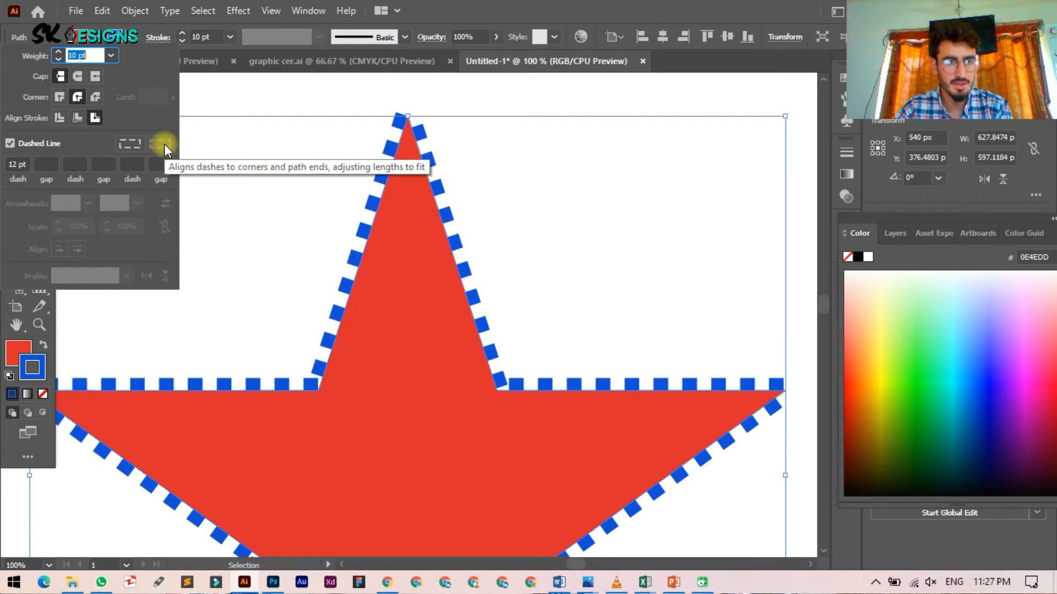
Step: Raise the star's first dash gap to 2 pt and align dashes to corners and path ends
{"action": "left_click", "coordinate": [133, 146]}
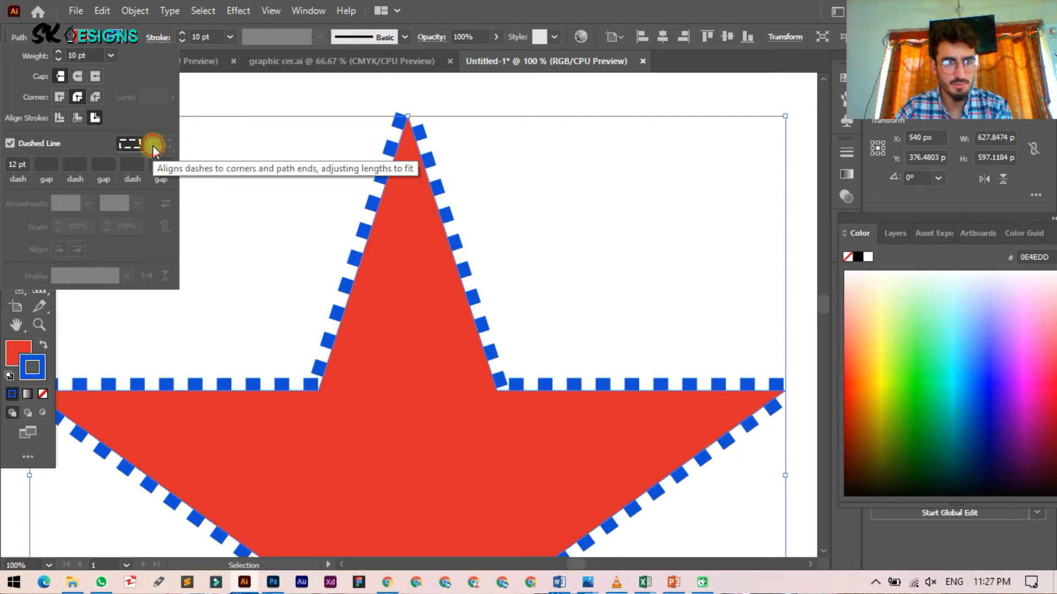
{"action": "left_click", "coordinate": [192, 104]}
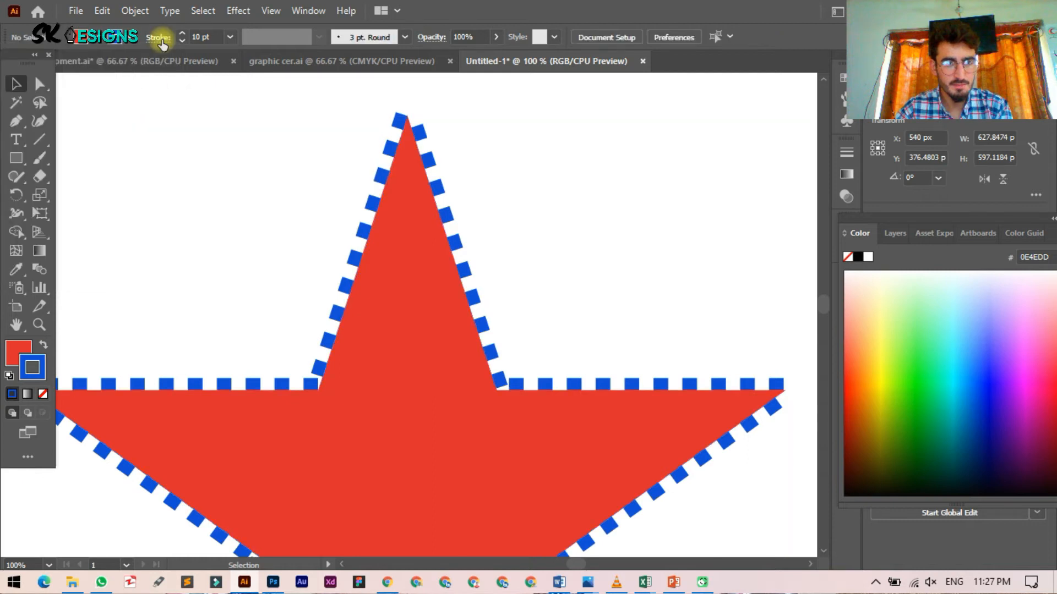
{"action": "left_click", "coordinate": [159, 38]}
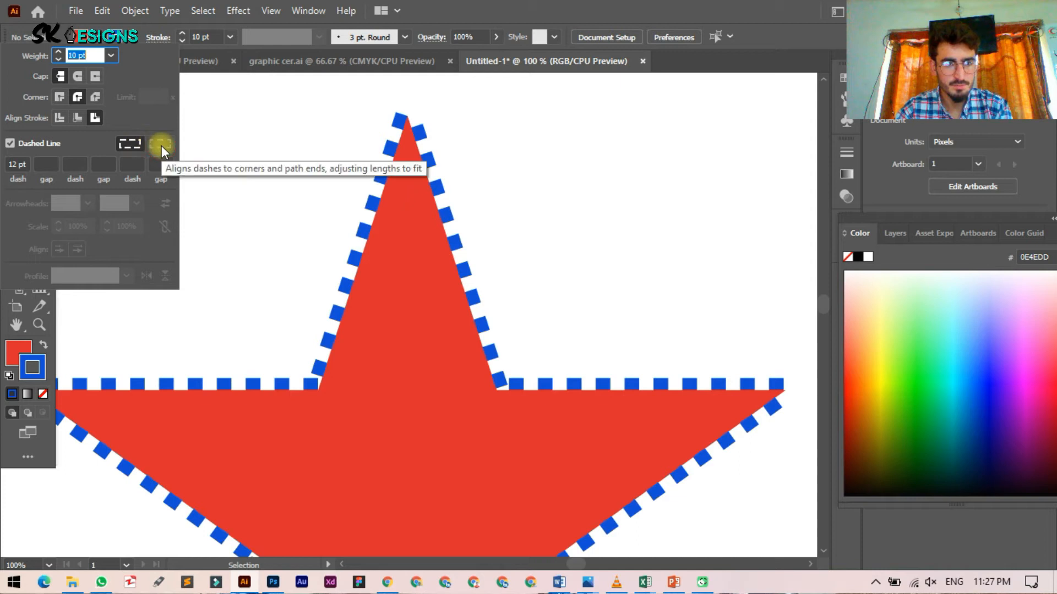
{"action": "left_click", "coordinate": [50, 161]}
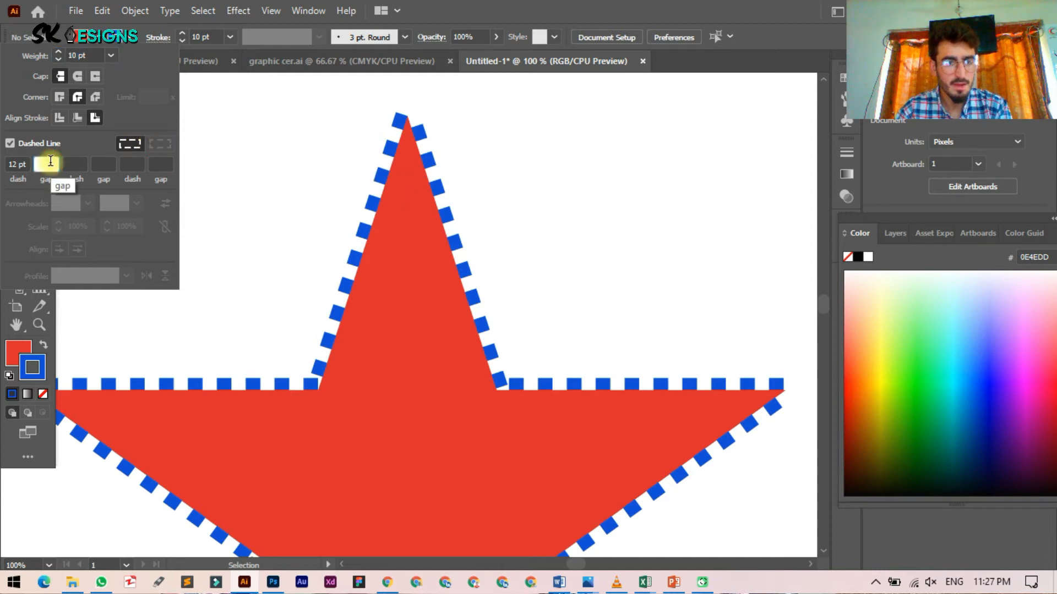
{"action": "key", "text": "Up"}
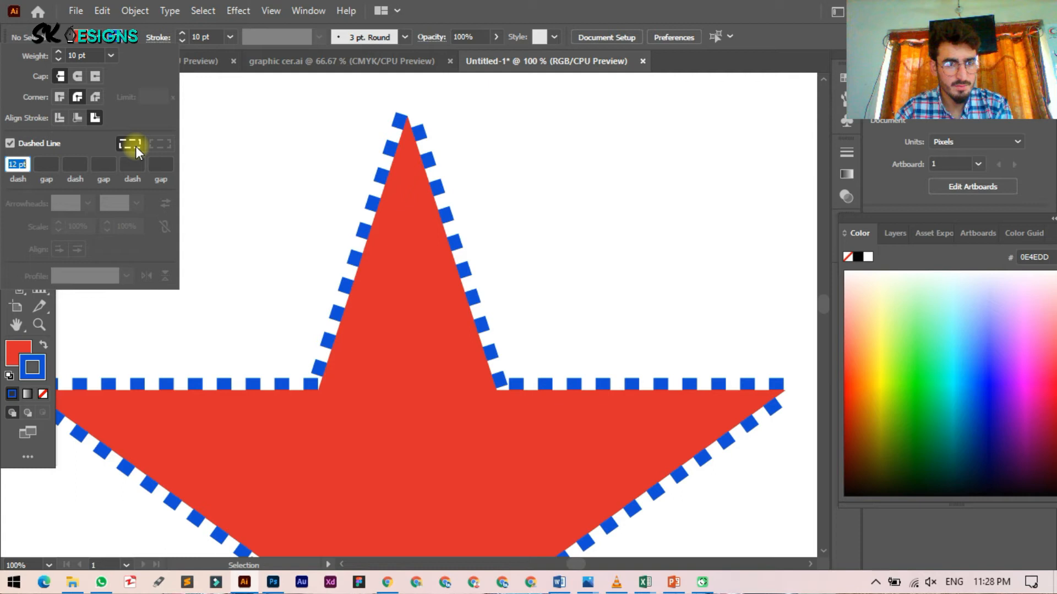
{"action": "left_click", "coordinate": [151, 146]}
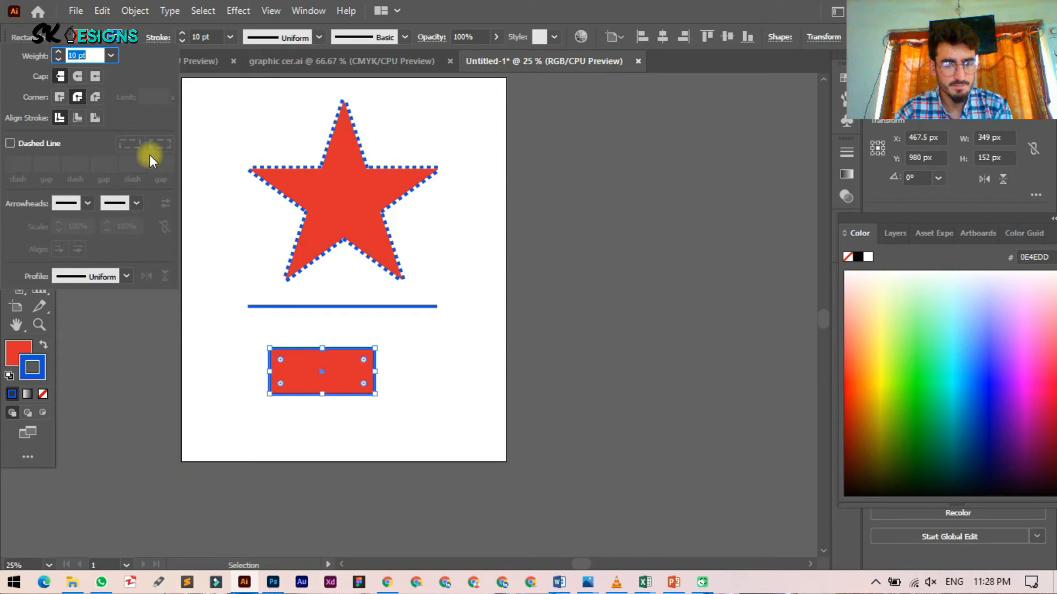
Step: Make the rectangle's outline dashed, aligned to corners, with a slightly wider gap
{"action": "left_click", "coordinate": [10, 143]}
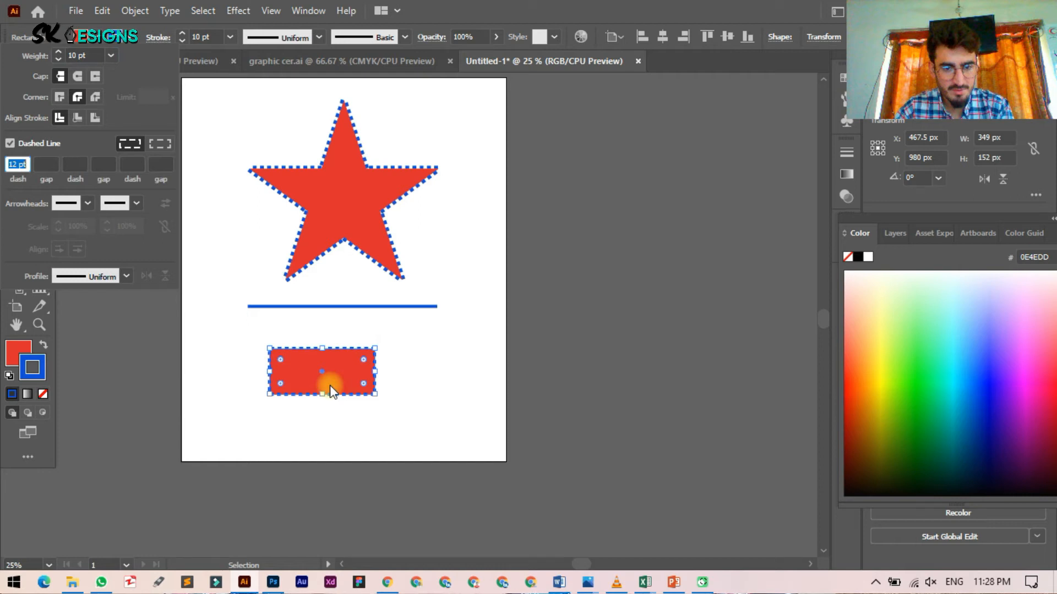
{"action": "key", "text": "ctrl+1"}
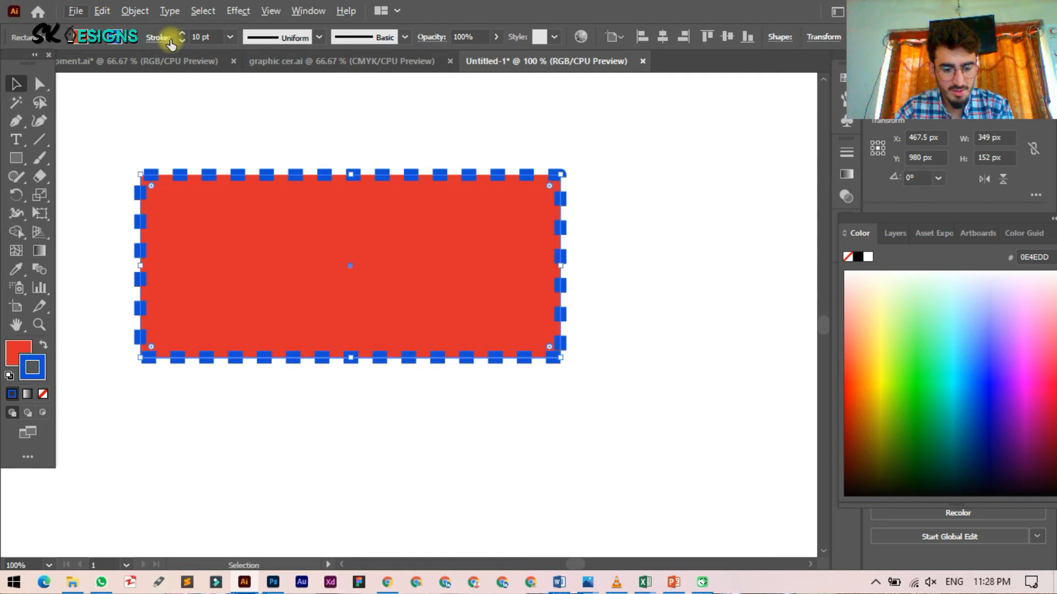
{"action": "left_click", "coordinate": [169, 39]}
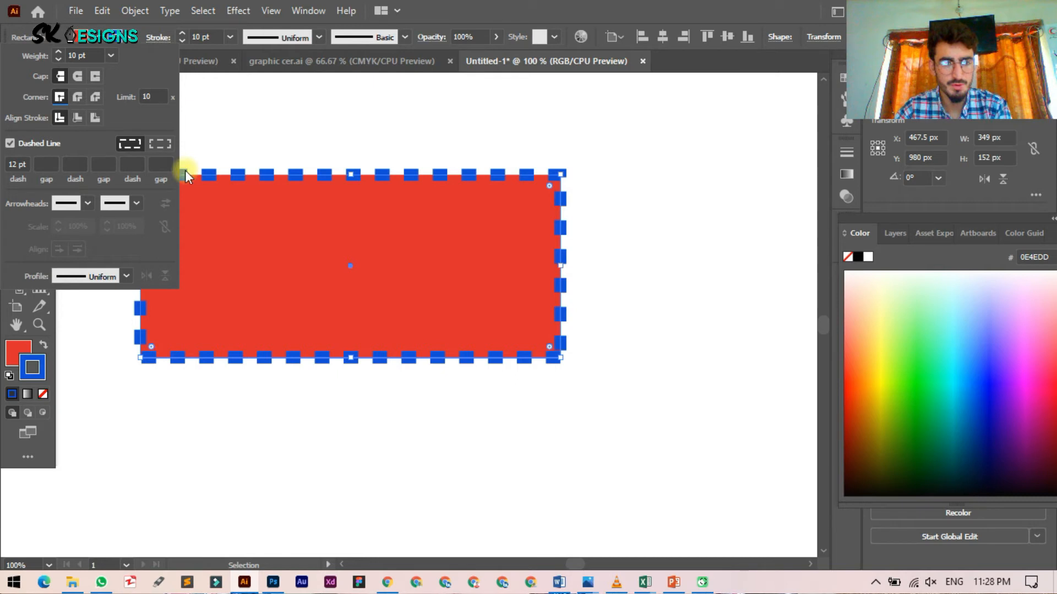
{"action": "left_click", "coordinate": [160, 144]}
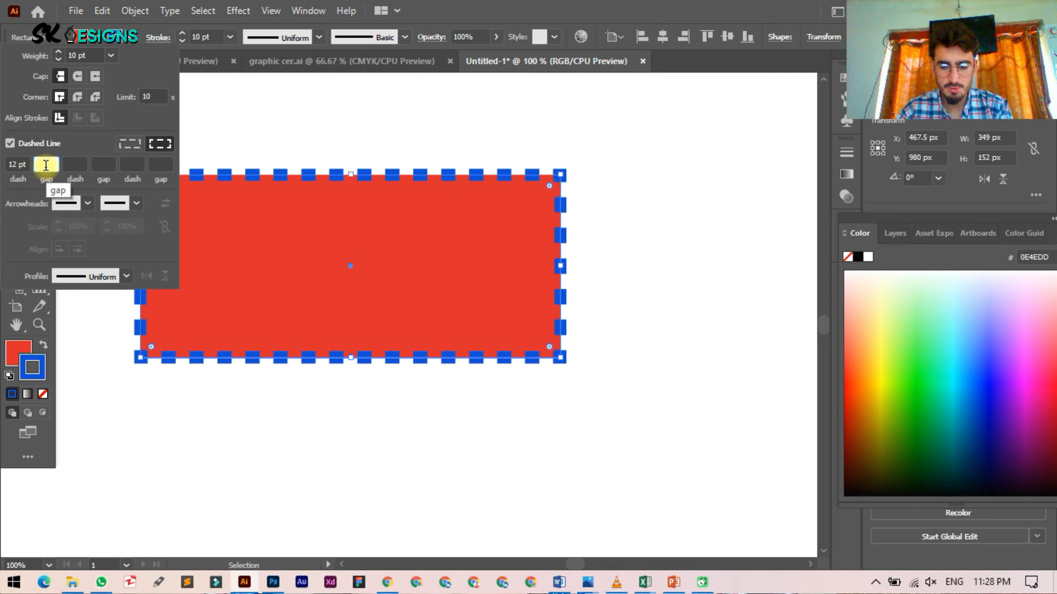
{"action": "key", "text": "Up"}
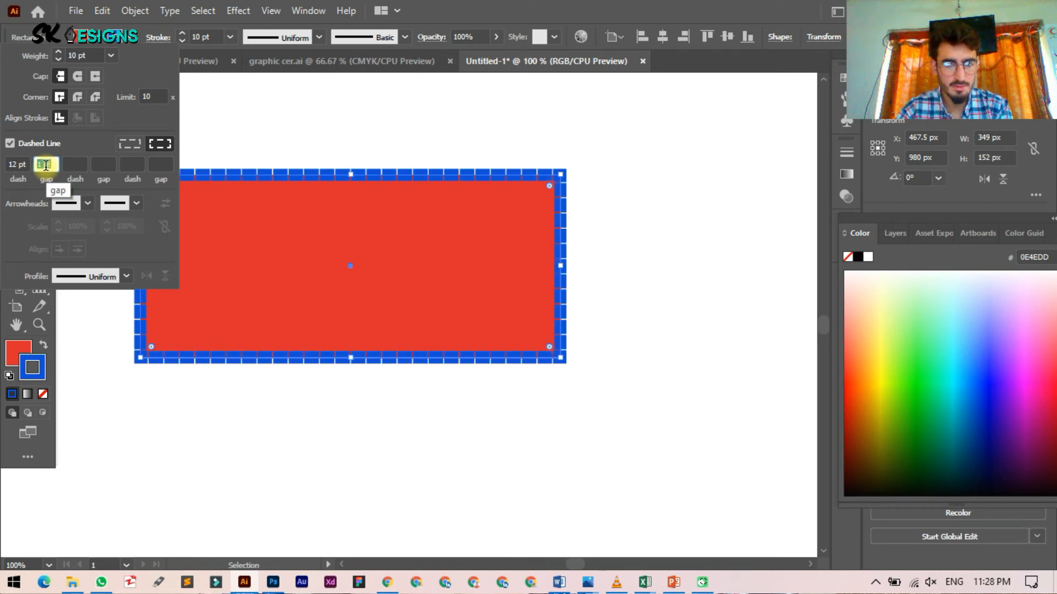
{"action": "key", "text": "Up"}
{"action": "key", "text": "Up"}
{"action": "key", "text": "Up"}
{"action": "key", "text": "Up"}
{"action": "key", "text": "Up"}
{"action": "key", "text": "Up"}
{"action": "key", "text": "Up"}
{"action": "key", "text": "Up"}
{"action": "key", "text": "Up"}
{"action": "key", "text": "Up"}
{"action": "key", "text": "Up"}
{"action": "key", "text": "Up"}
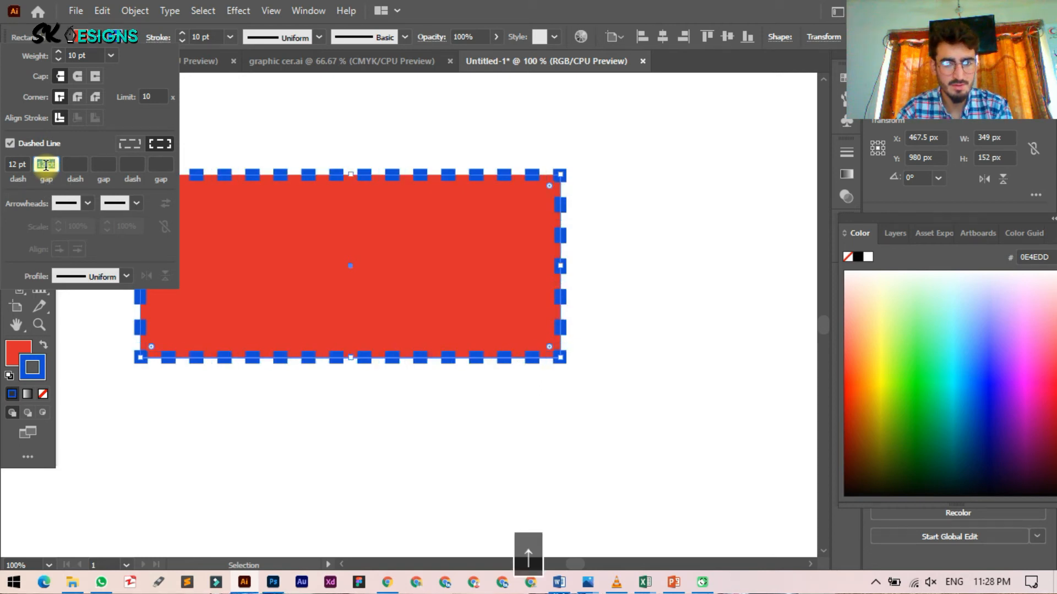
{"action": "key", "text": "Up"}
{"action": "key", "text": "Up"}
{"action": "key", "text": "Up"}
{"action": "key", "text": "Up"}
{"action": "key", "text": "Up"}
{"action": "key", "text": "Up"}
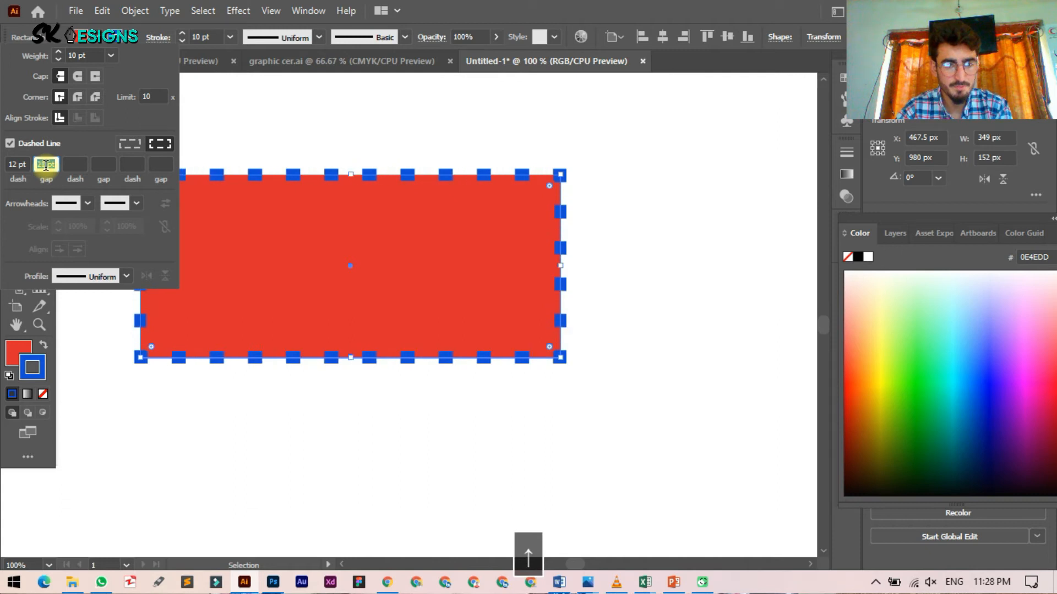
Step: Lengthen the rectangle's dashes past 25 pt so they become fewer and longer
{"action": "left_click", "coordinate": [18, 164]}
{"action": "key", "text": "Down"}
{"action": "key", "text": "Down"}
{"action": "key", "text": "Down"}
{"action": "key", "text": "Down"}
{"action": "key", "text": "Down"}
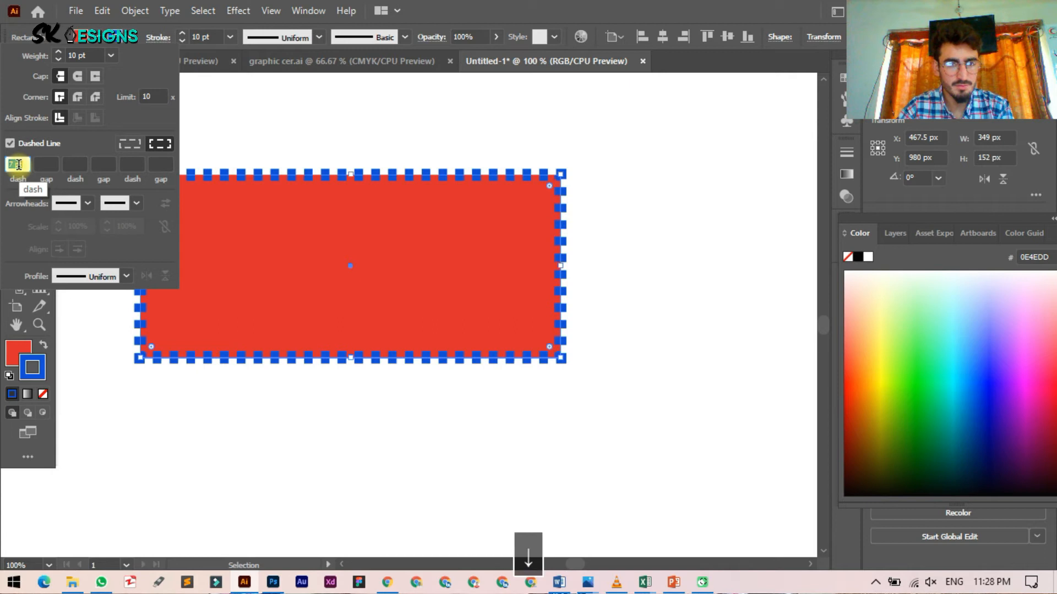
{"action": "key", "text": "Up"}
{"action": "key", "text": "Up"}
{"action": "key", "text": "Up"}
{"action": "key", "text": "Up"}
{"action": "key", "text": "Up"}
{"action": "key", "text": "Up"}
{"action": "key", "text": "Up"}
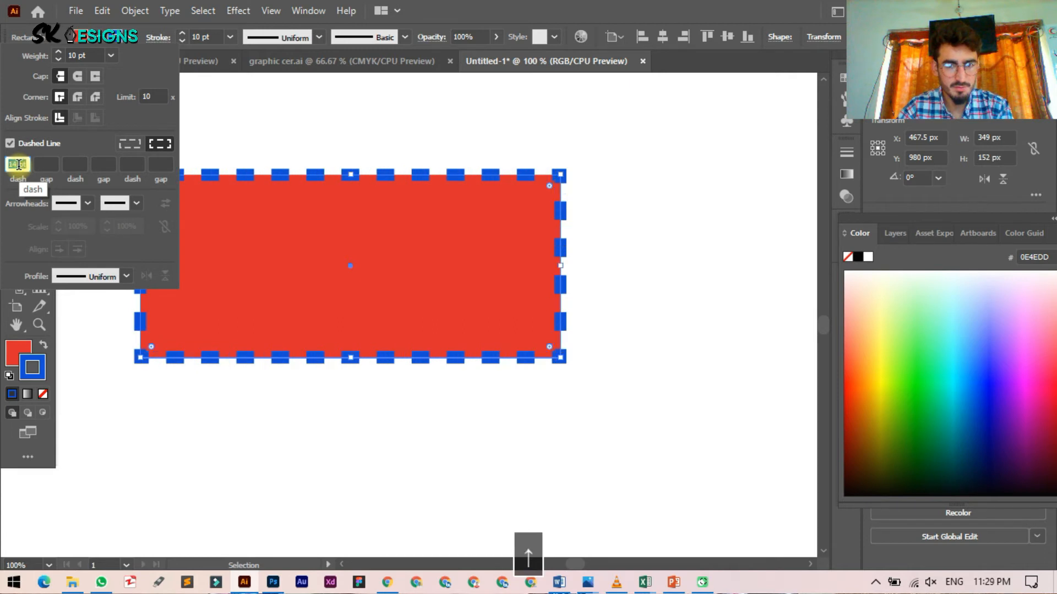
{"action": "key", "text": "Up"}
{"action": "key", "text": "Up"}
{"action": "key", "text": "Up"}
{"action": "key", "text": "Up"}
{"action": "key", "text": "Up"}
{"action": "key", "text": "Up"}
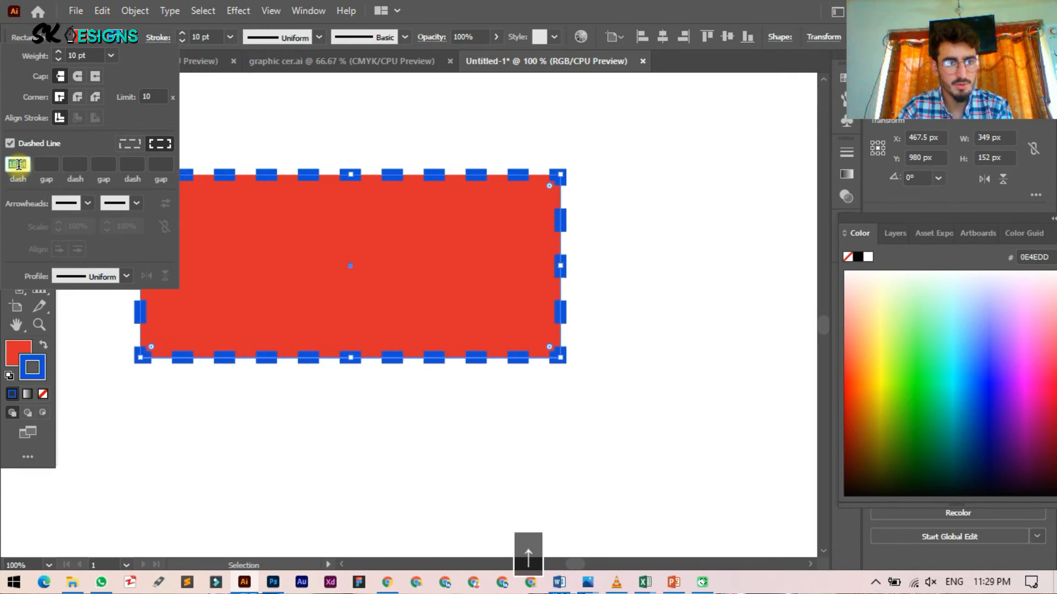
{"action": "key", "text": "Up"}
{"action": "key", "text": "Up"}
{"action": "key", "text": "Up"}
{"action": "key", "text": "Up"}
{"action": "key", "text": "Up"}
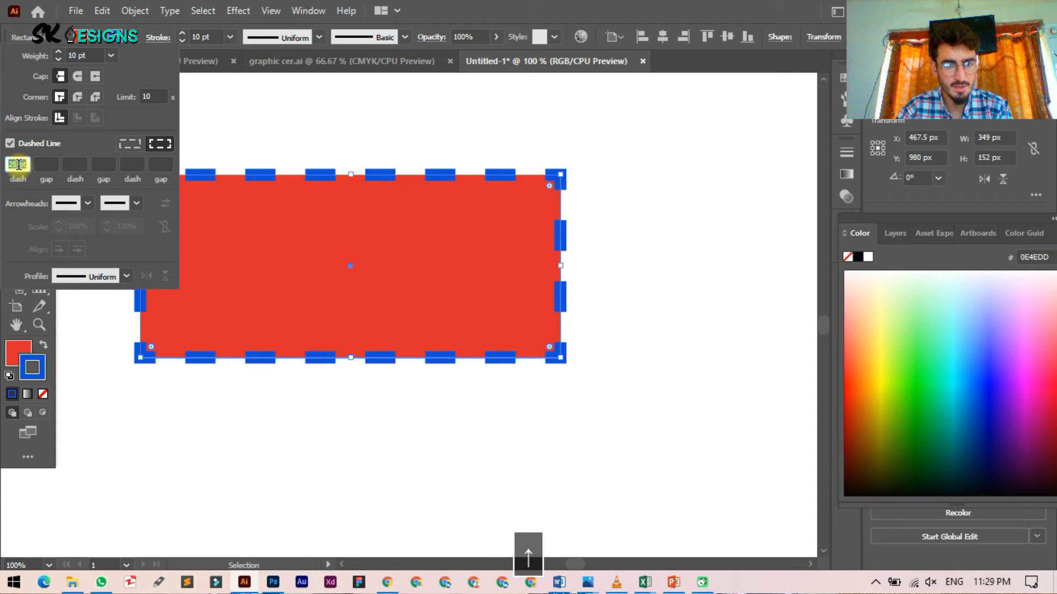
{"action": "key", "text": "Up"}
{"action": "key", "text": "Up"}
{"action": "key", "text": "Up"}
{"action": "key", "text": "Up"}
{"action": "key", "text": "Up"}
{"action": "key", "text": "Up"}
{"action": "key", "text": "Up"}
{"action": "key", "text": "Up"}
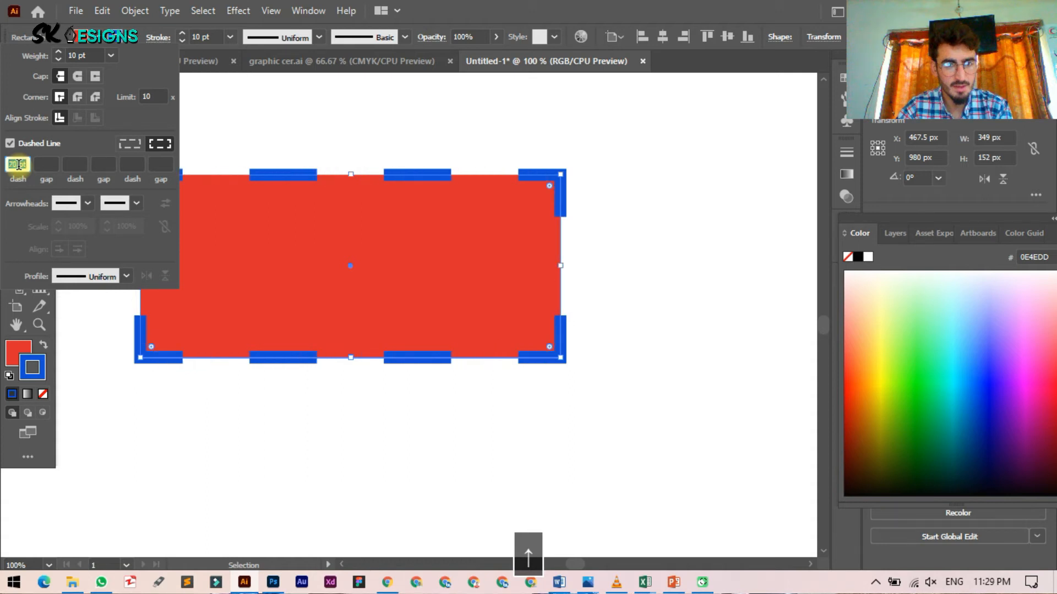
{"action": "key", "text": "Up"}
{"action": "key", "text": "Up"}
{"action": "key", "text": "Up"}
{"action": "key", "text": "Up"}
{"action": "key", "text": "Up"}
{"action": "key", "text": "Up"}
{"action": "key", "text": "Up"}
{"action": "key", "text": "Up"}
{"action": "key", "text": "Up"}
{"action": "key", "text": "Up"}
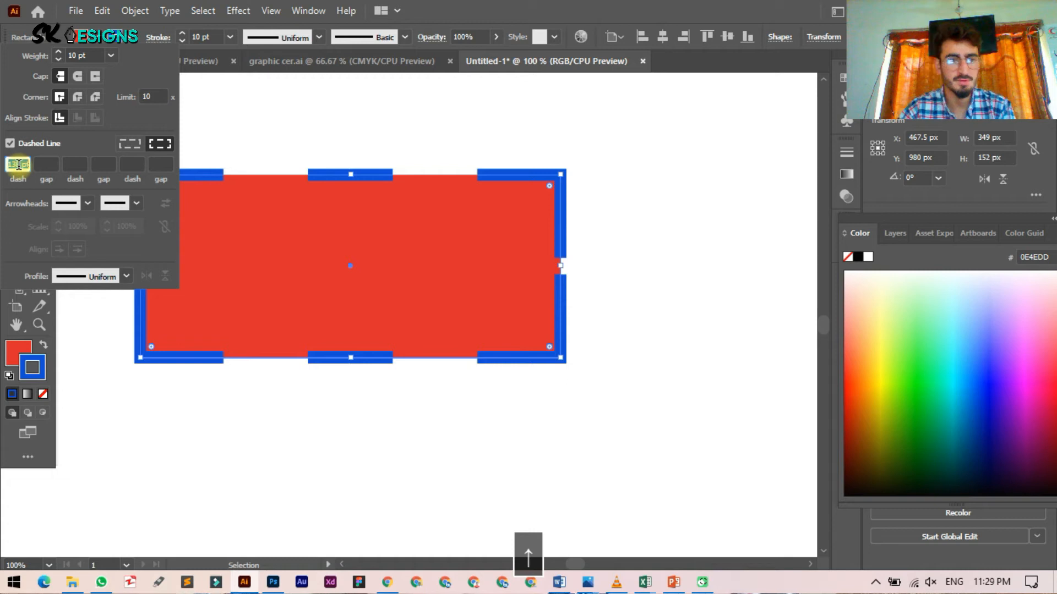
Step: Set the gap between the rectangle's dashes to 138 pt
{"action": "left_click", "coordinate": [50, 160]}
{"action": "key", "text": "Down"}
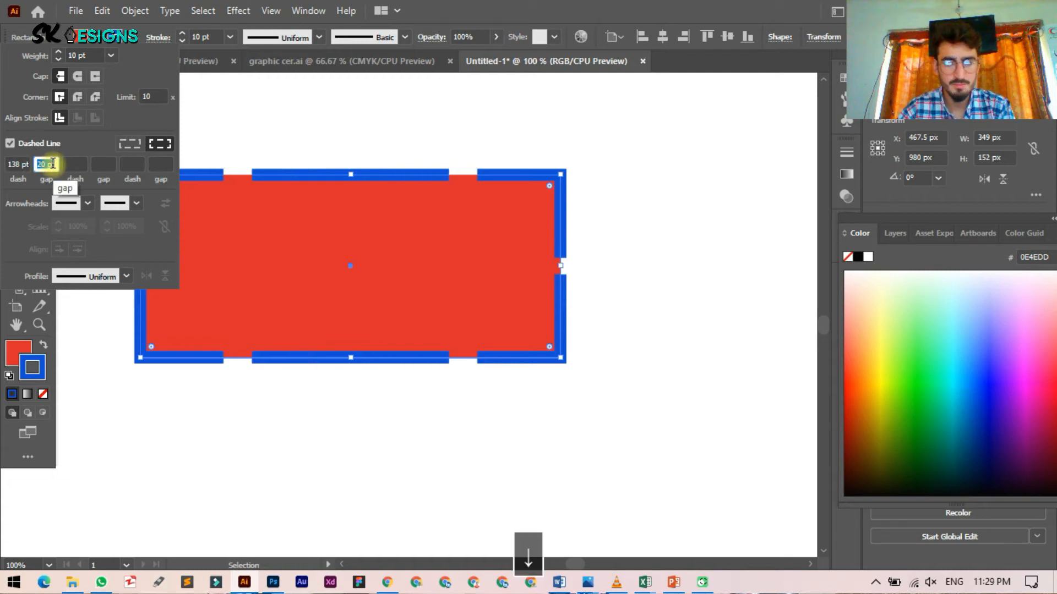
{"action": "key", "text": "Down"}
{"action": "key", "text": "Up"}
{"action": "key", "text": "Up"}
{"action": "key", "text": "Up"}
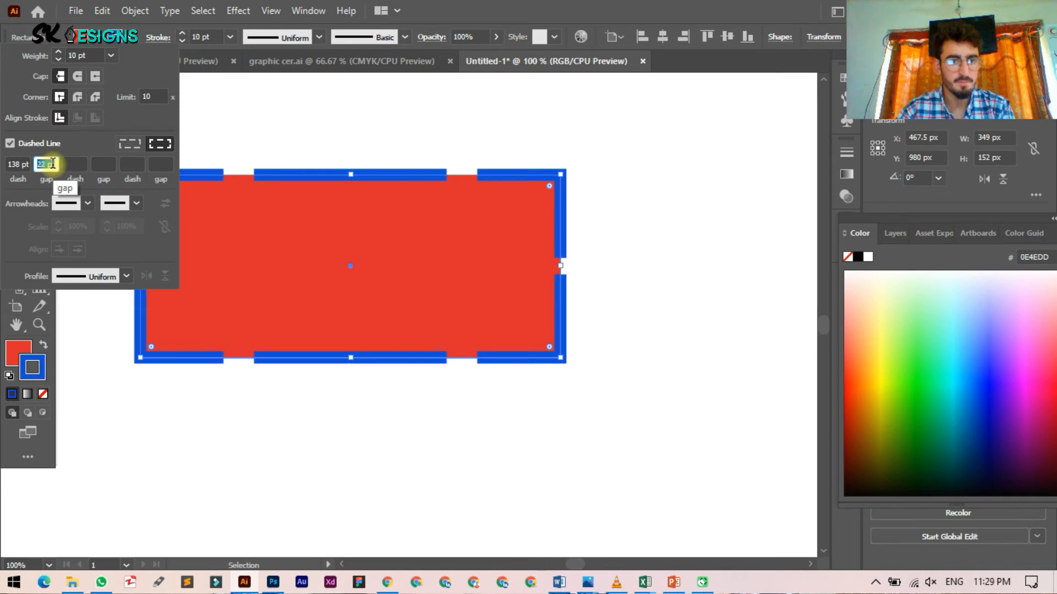
{"action": "type", "text": "138"}
Step: Try a 20 pt second dash length on the rectangle, then clear it
{"action": "left_click", "coordinate": [73, 165]}
{"action": "type", "text": "20"}
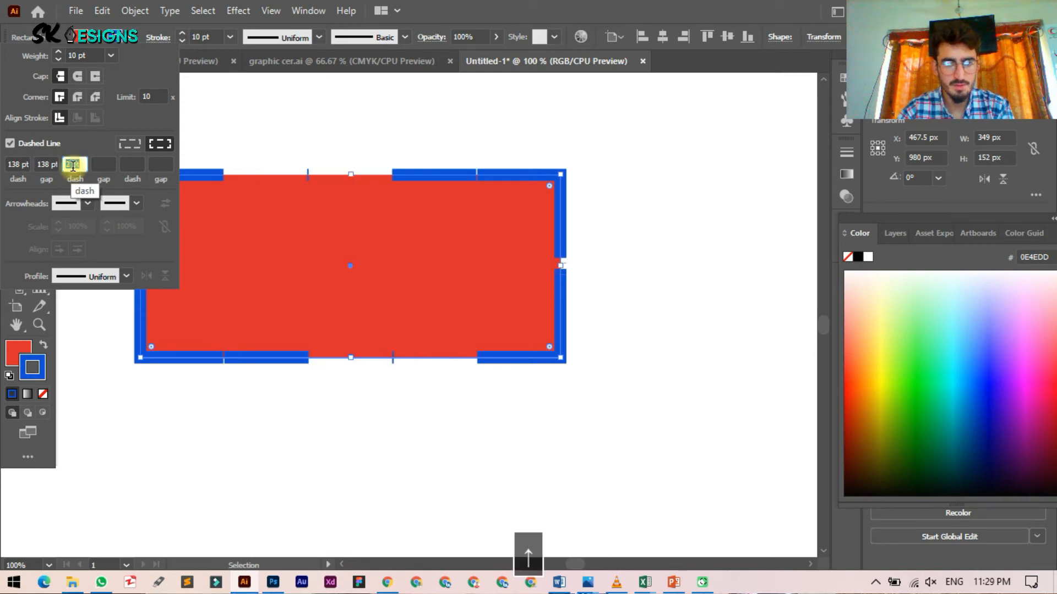
{"action": "key", "text": "Return"}
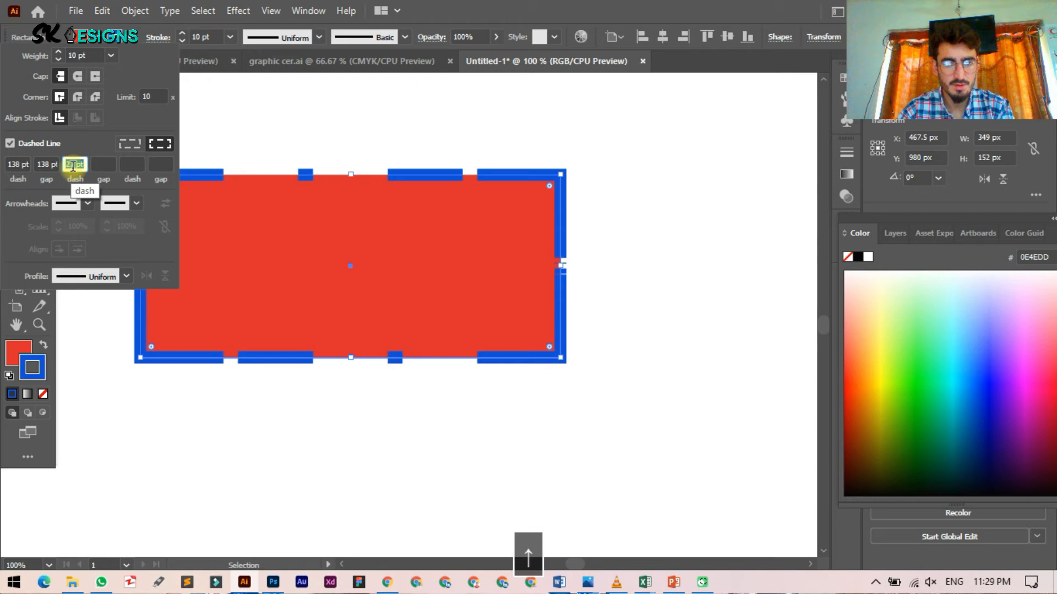
{"action": "key", "text": "Up"}
{"action": "key", "text": "Up"}
{"action": "key", "text": "Up"}
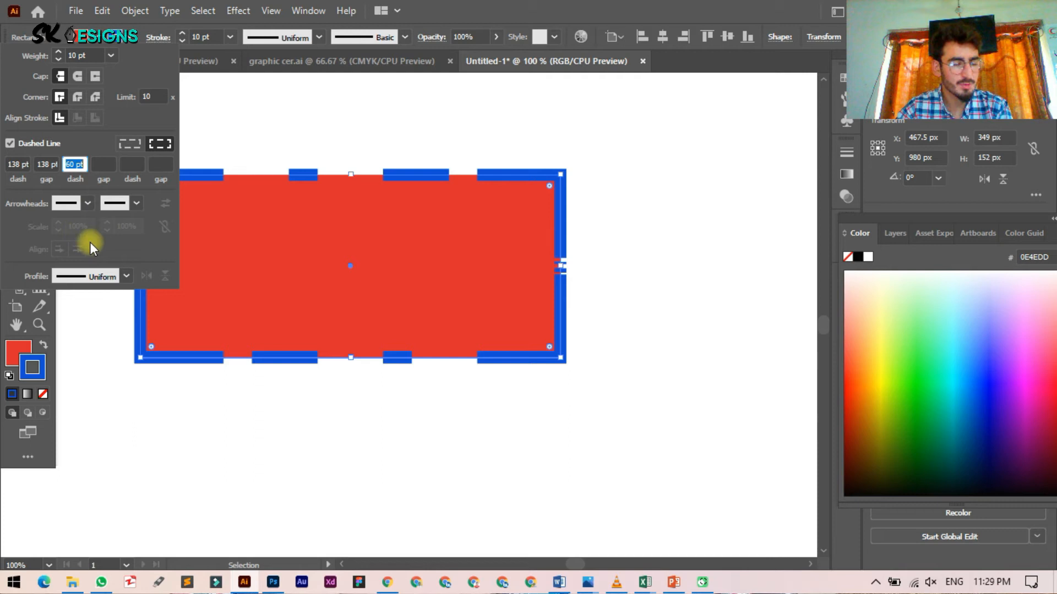
{"action": "key", "text": "BackSpace"}
{"action": "left_click", "coordinate": [77, 203]}
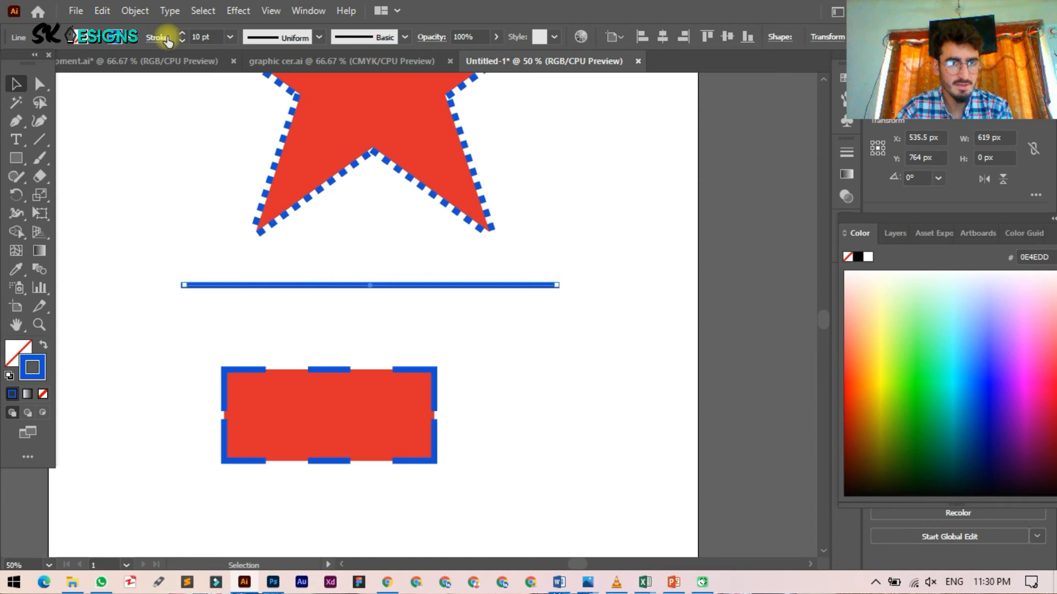
Step: Put the scissors arrowhead at the start of the horizontal line
{"action": "left_click", "coordinate": [165, 37]}
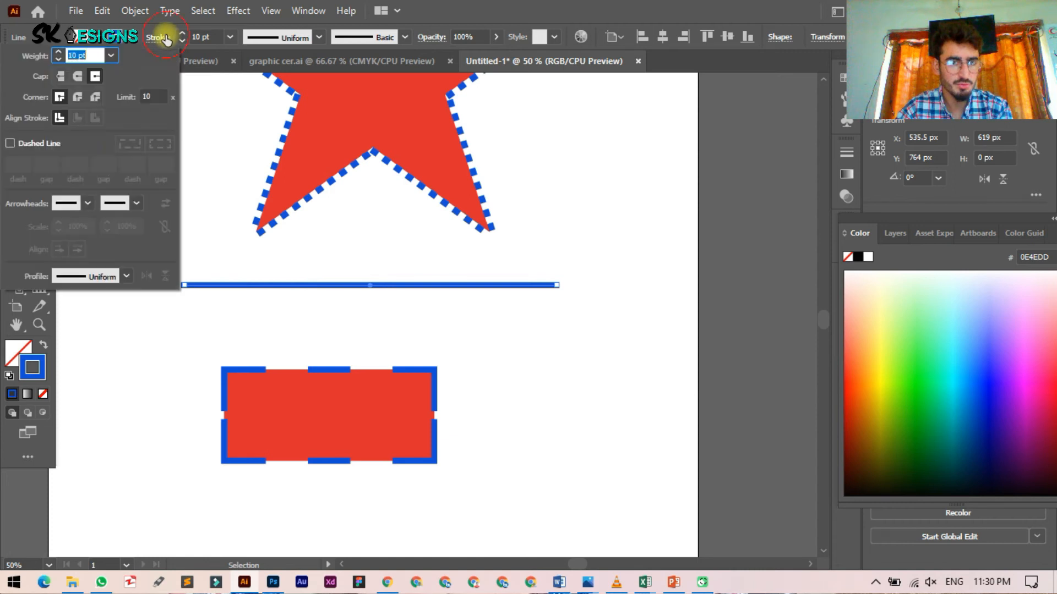
{"action": "left_click", "coordinate": [65, 203]}
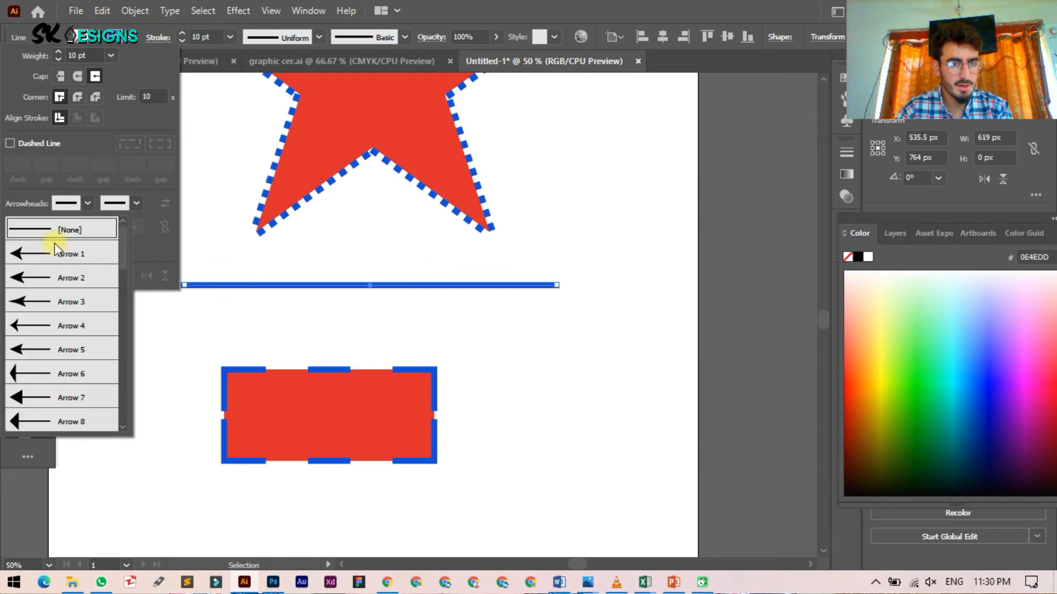
{"action": "left_click", "coordinate": [69, 253]}
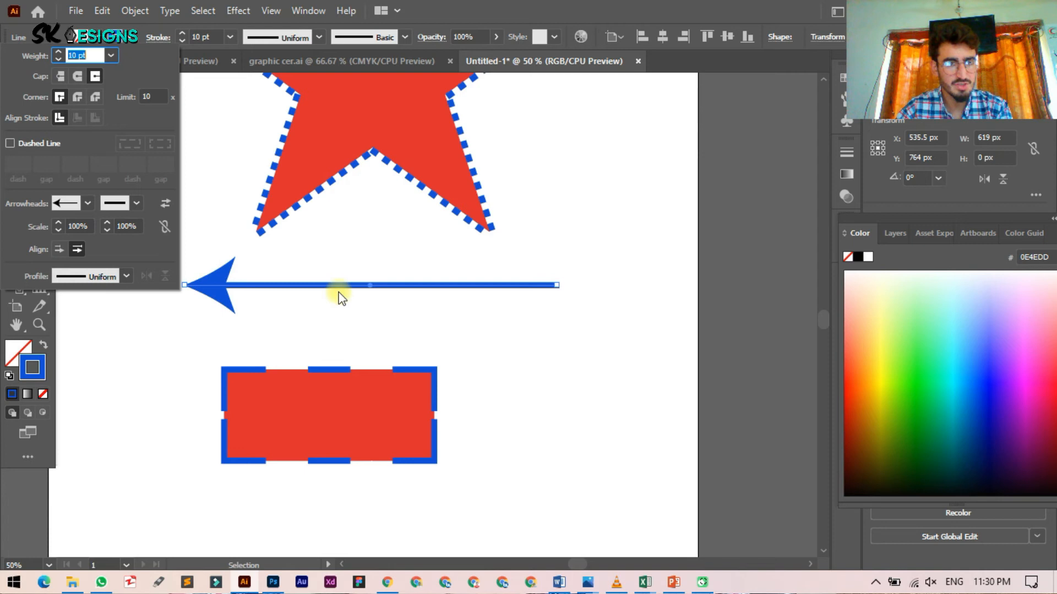
{"action": "left_click", "coordinate": [88, 202]}
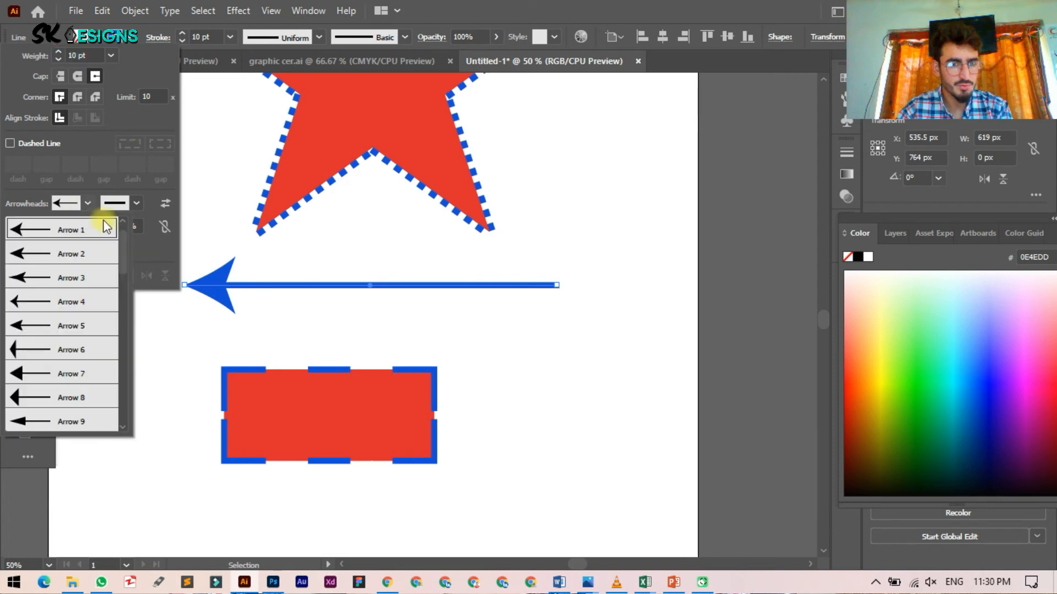
{"action": "scroll", "coordinate": [66, 418], "scroll_direction": "down", "scroll_amount": 4}
{"action": "scroll", "coordinate": [58, 388], "scroll_direction": "down", "scroll_amount": 6}
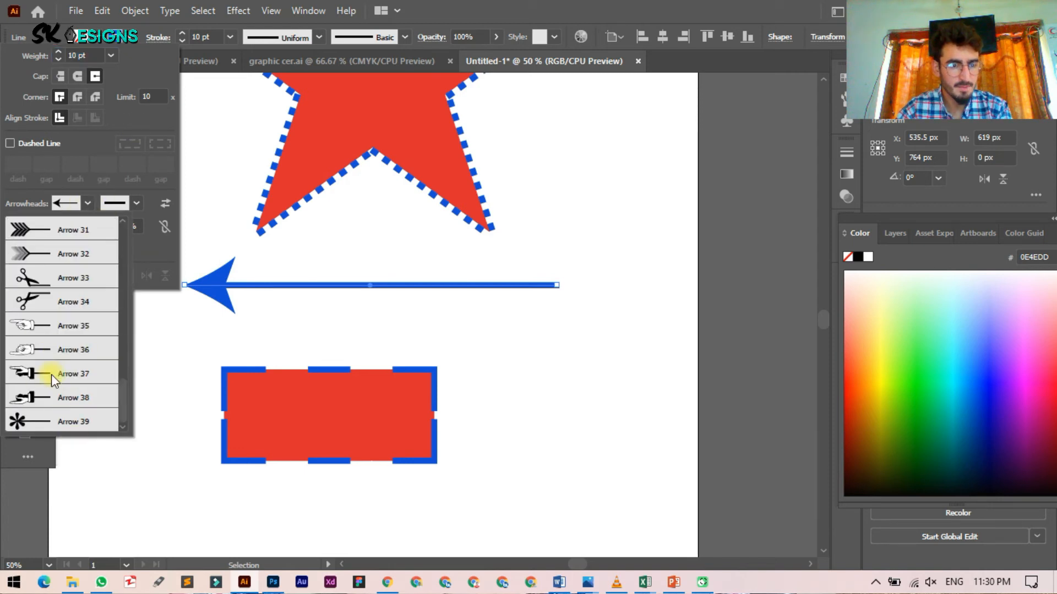
{"action": "left_click", "coordinate": [71, 301]}
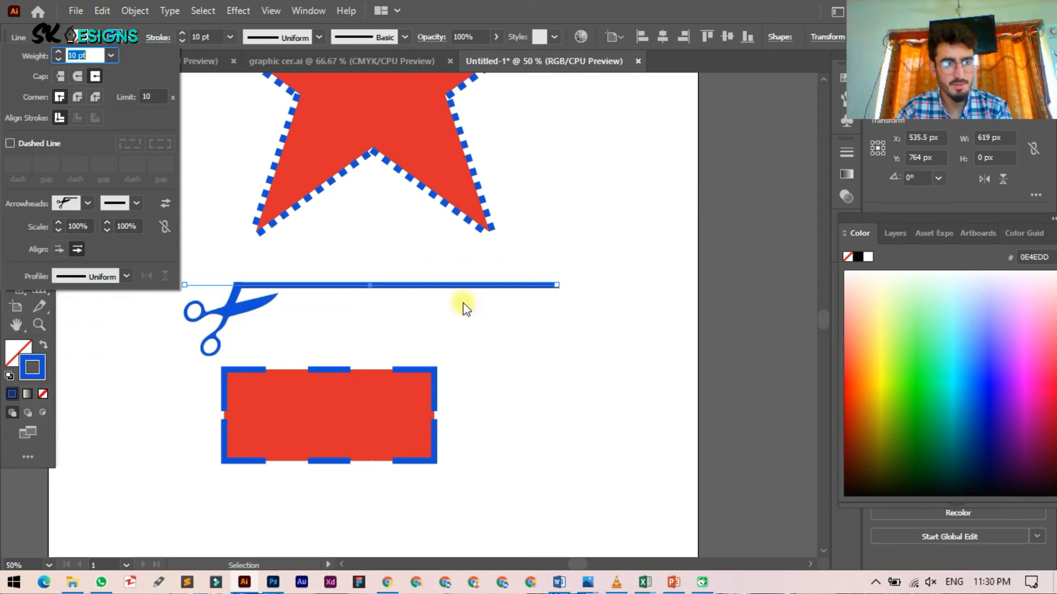
{"action": "left_click", "coordinate": [89, 203]}
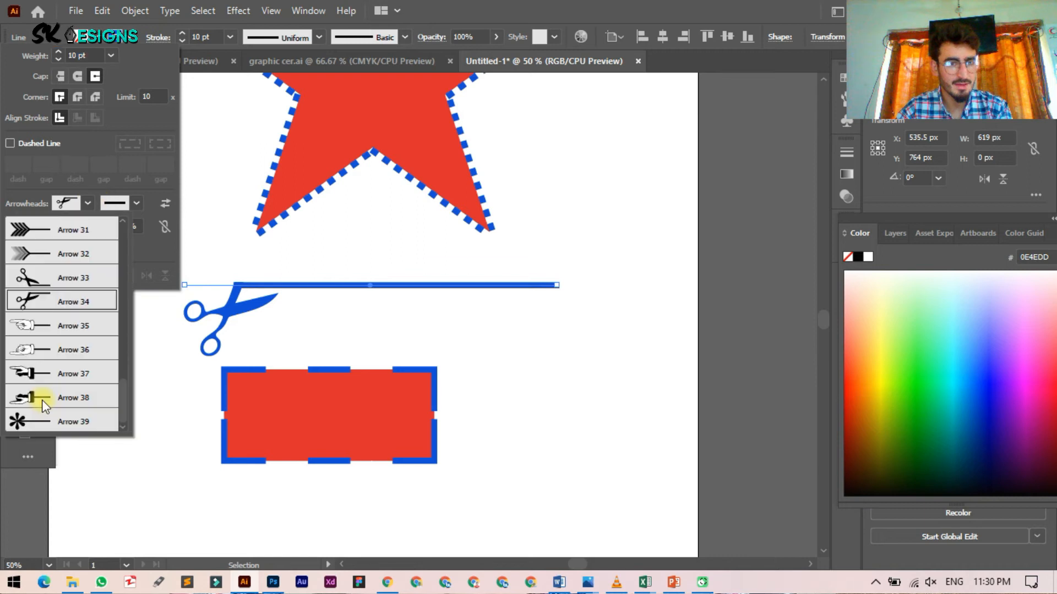
Step: Put the pointing-hand Arrow 38 on the line's end and swap start and end arrowheads
{"action": "left_click", "coordinate": [145, 202]}
{"action": "left_click", "coordinate": [141, 203]}
{"action": "scroll", "coordinate": [84, 311], "scroll_direction": "down", "scroll_amount": 4}
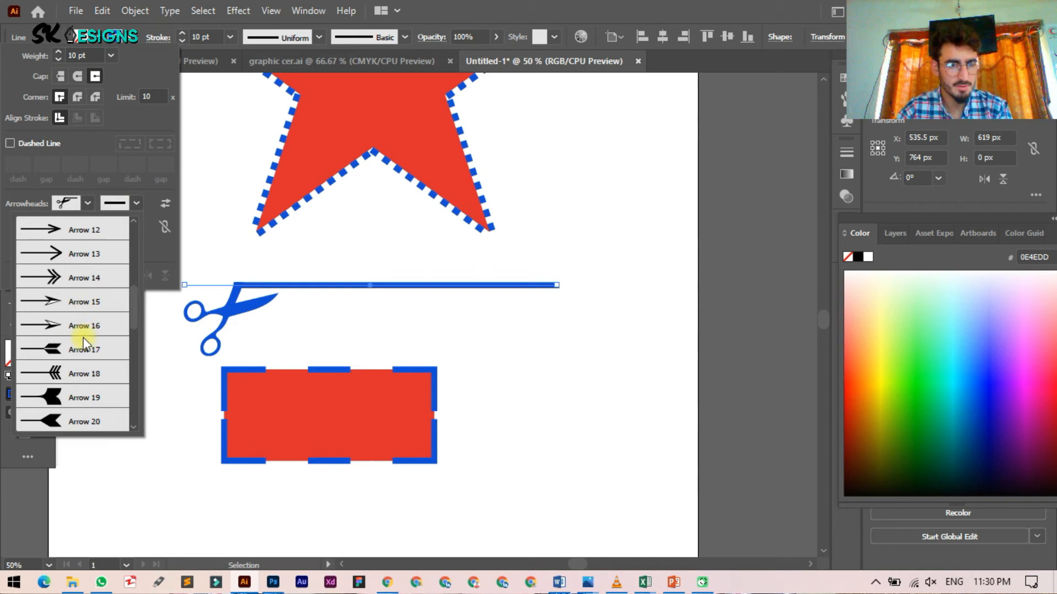
{"action": "left_click", "coordinate": [82, 253]}
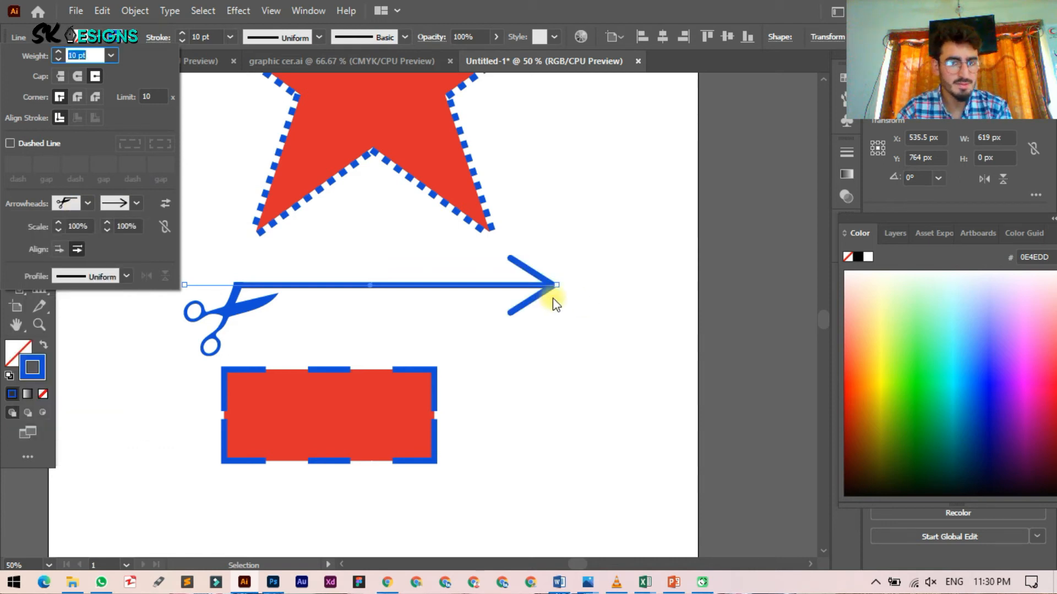
{"action": "left_click", "coordinate": [88, 203]}
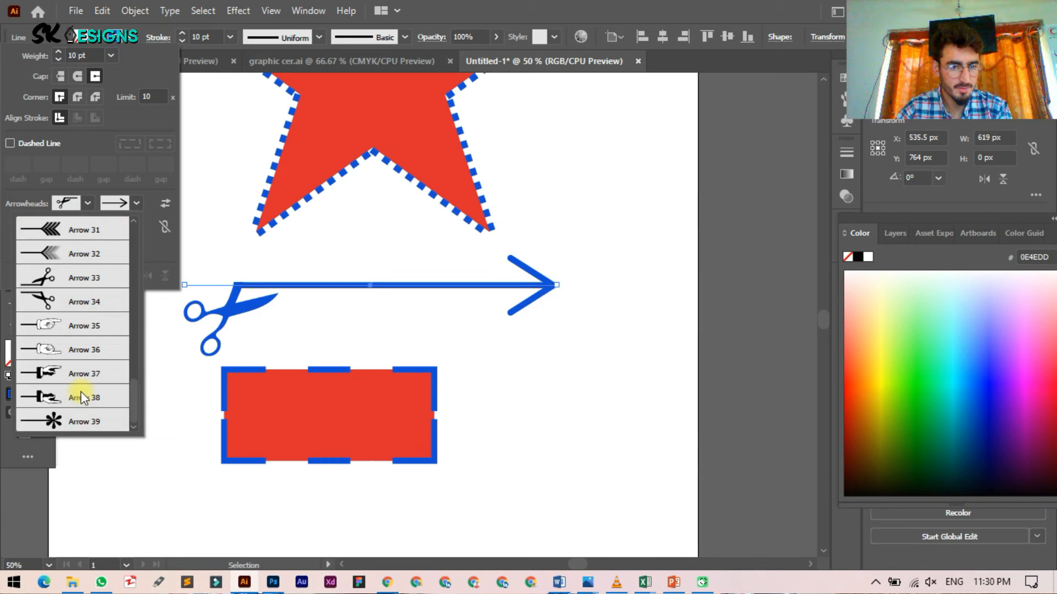
{"action": "left_click", "coordinate": [82, 397]}
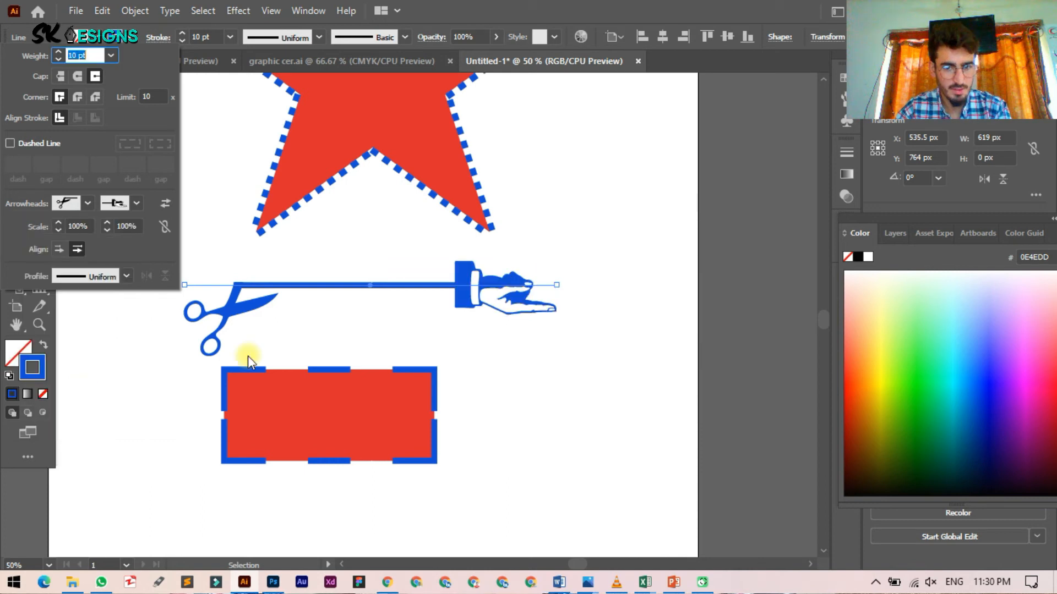
{"action": "left_click", "coordinate": [165, 205]}
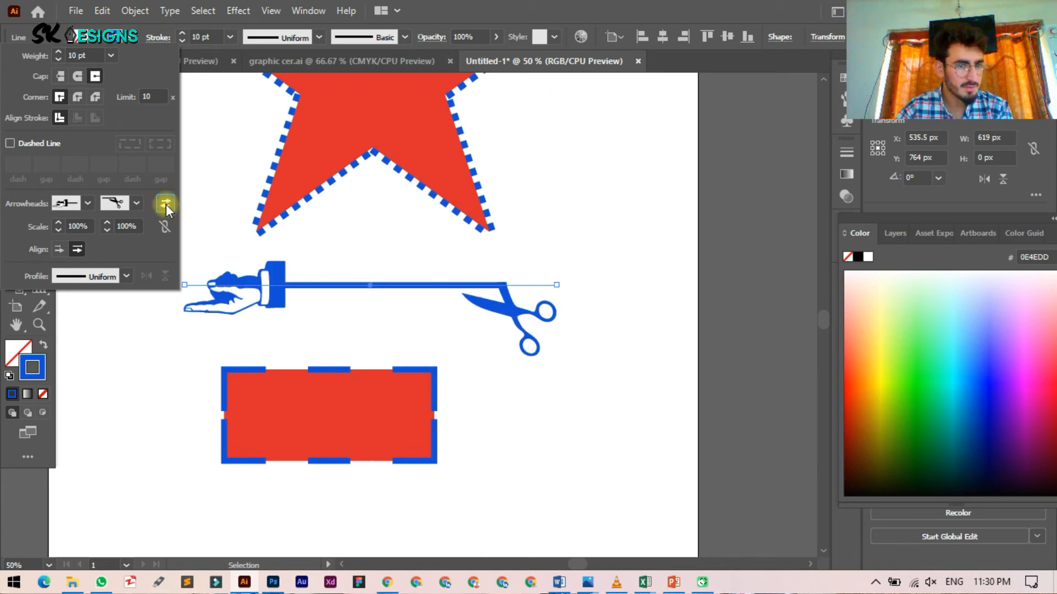
Step: Scale the hand arrowhead to 113% while keeping the scissors arrowhead at 100%
{"action": "left_click", "coordinate": [79, 225]}
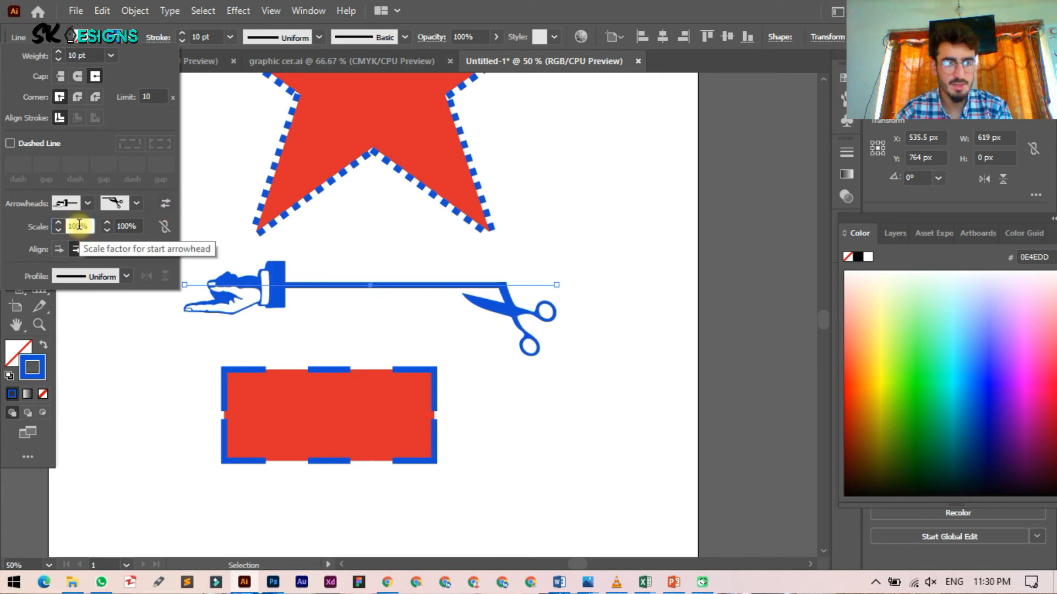
{"action": "key", "text": "Up"}
{"action": "key", "text": "Up"}
{"action": "key", "text": "Up"}
{"action": "key", "text": "Up"}
{"action": "key", "text": "Up"}
{"action": "key", "text": "Up"}
{"action": "key", "text": "Up"}
{"action": "key", "text": "Up"}
{"action": "key", "text": "Up"}
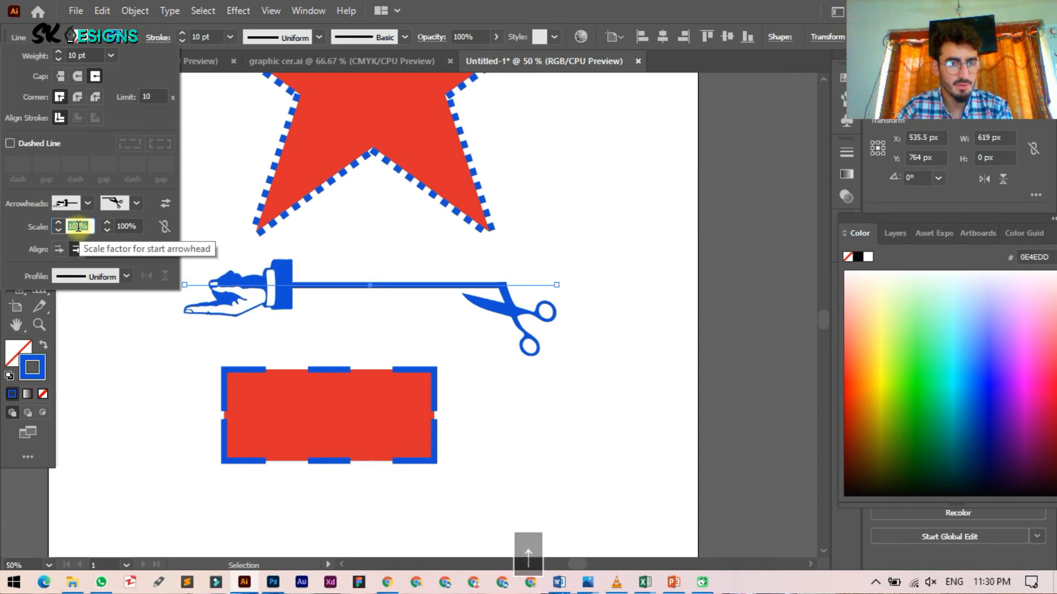
{"action": "key", "text": "Up"}
{"action": "key", "text": "Up"}
{"action": "key", "text": "Up"}
{"action": "key", "text": "Up"}
{"action": "key", "text": "Up"}
{"action": "key", "text": "Up"}
{"action": "key", "text": "Up"}
{"action": "key", "text": "Up"}
{"action": "key", "text": "Up"}
{"action": "key", "text": "Up"}
{"action": "key", "text": "Up"}
{"action": "key", "text": "Up"}
{"action": "key", "text": "Up"}
{"action": "key", "text": "Up"}
{"action": "key", "text": "Up"}
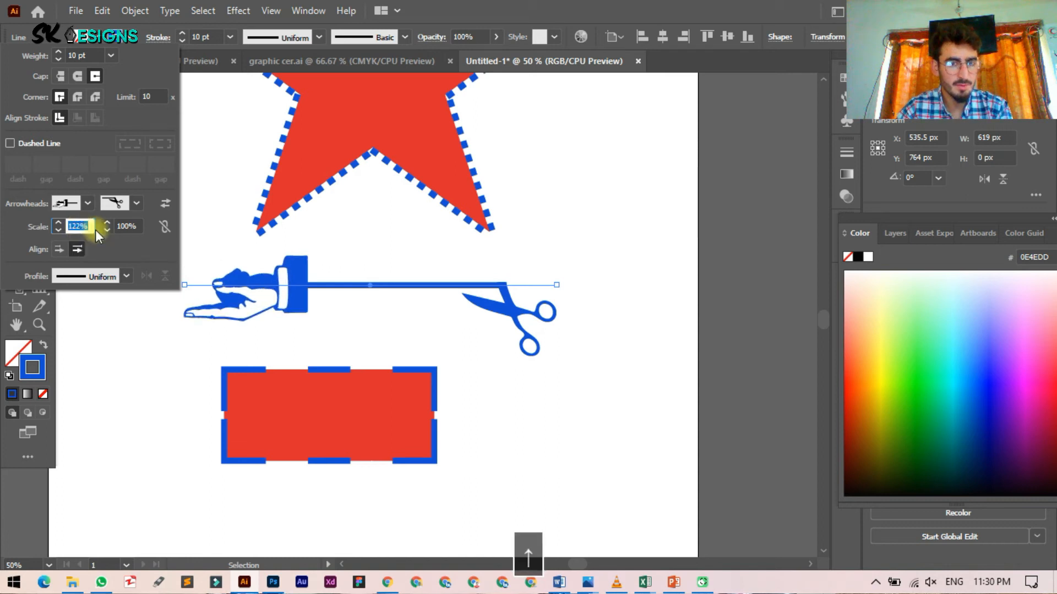
{"action": "key", "text": "Down"}
{"action": "key", "text": "Down"}
{"action": "key", "text": "Down"}
{"action": "key", "text": "Down"}
{"action": "key", "text": "Down"}
{"action": "key", "text": "Down"}
{"action": "key", "text": "Down"}
{"action": "key", "text": "Down"}
{"action": "key", "text": "Down"}
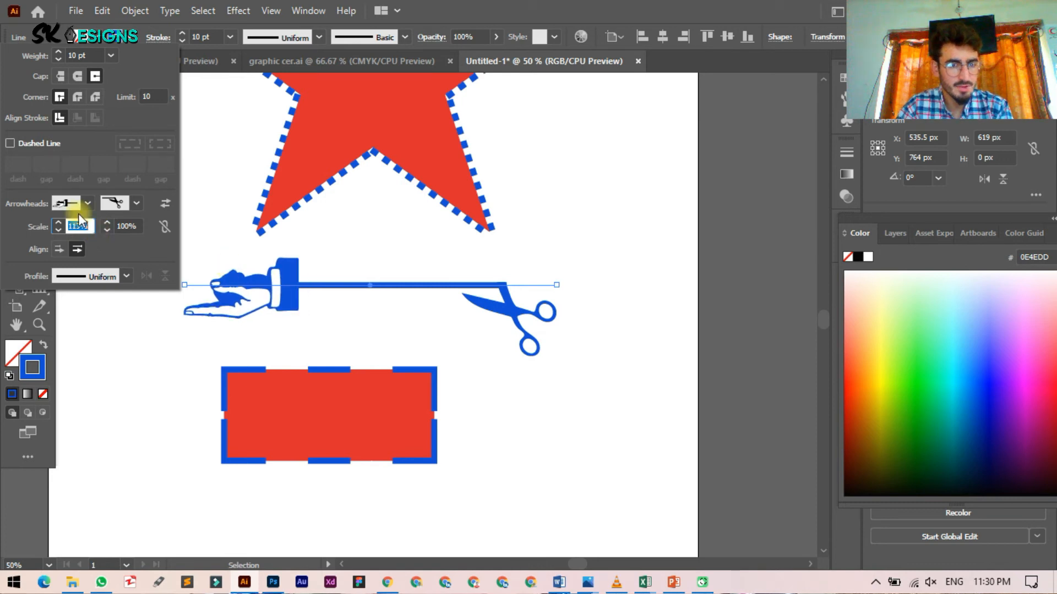
{"action": "left_click", "coordinate": [126, 225]}
{"action": "key", "text": "Up"}
{"action": "key", "text": "Up"}
{"action": "key", "text": "Up"}
{"action": "key", "text": "Up"}
{"action": "key", "text": "Up"}
{"action": "key", "text": "Up"}
{"action": "key", "text": "Up"}
{"action": "key", "text": "Up"}
{"action": "key", "text": "Up"}
{"action": "key", "text": "Up"}
{"action": "key", "text": "Up"}
{"action": "key", "text": "Up"}
{"action": "key", "text": "Up"}
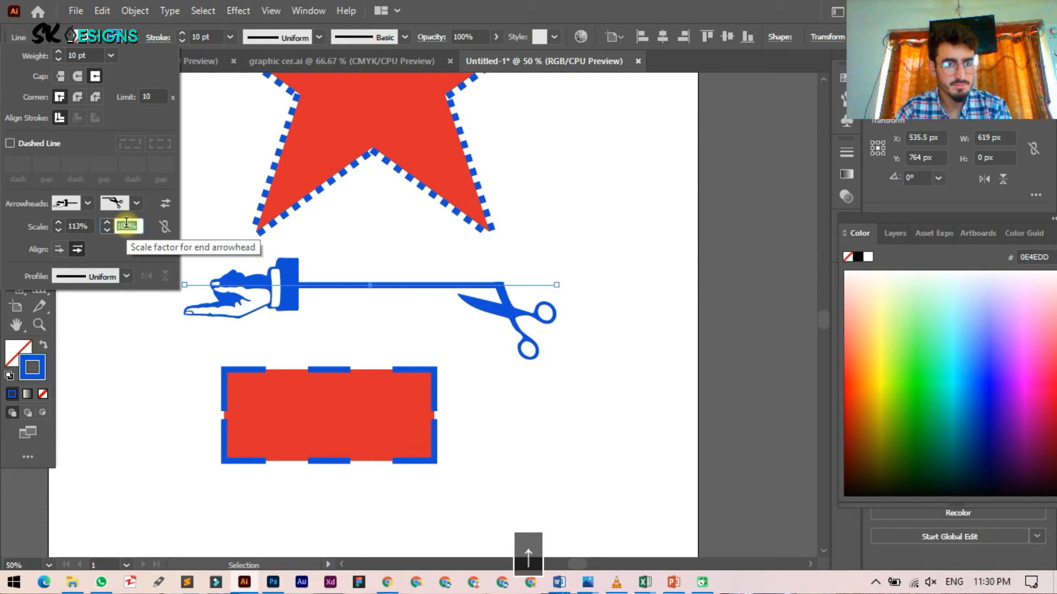
{"action": "key", "text": "Down"}
{"action": "key", "text": "Down"}
{"action": "key", "text": "Down"}
{"action": "key", "text": "Down"}
{"action": "key", "text": "Down"}
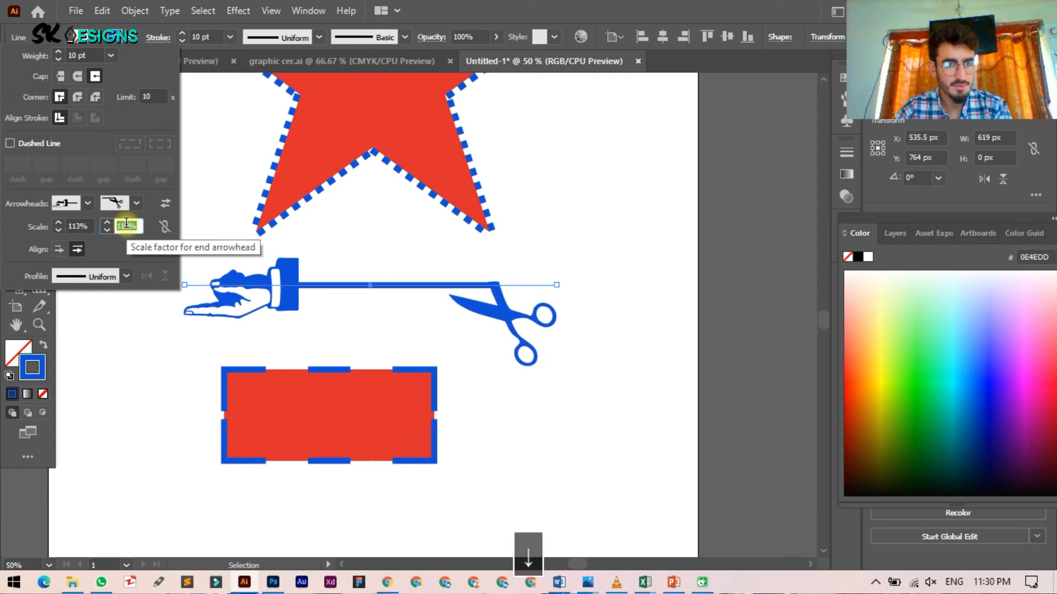
{"action": "left_click", "coordinate": [165, 226]}
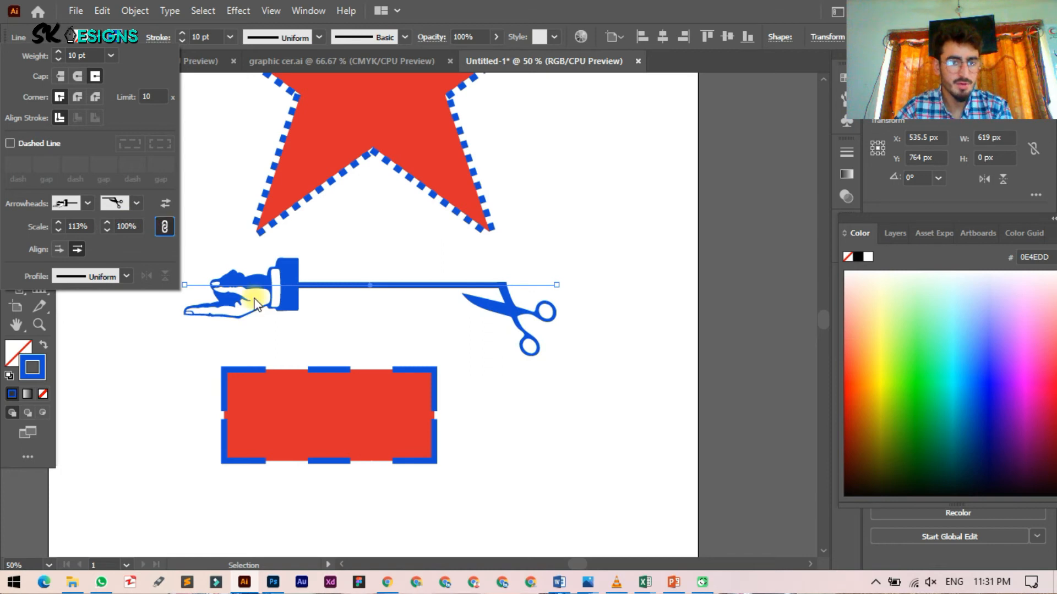
{"action": "left_click", "coordinate": [337, 281]}
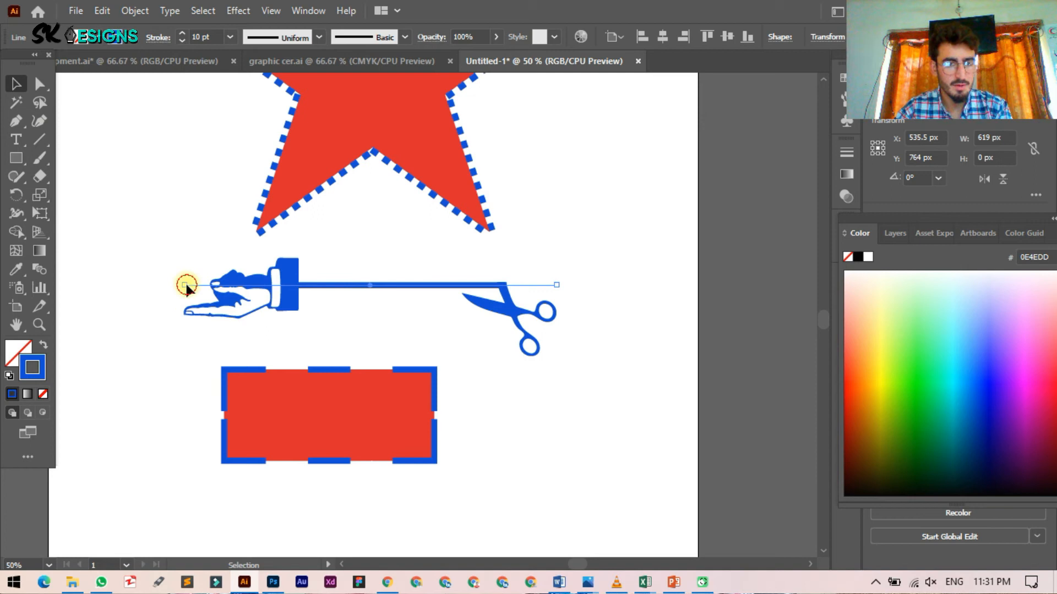
Step: Drag the line's left endpoint downward and check the width profile list without changing it
{"action": "left_click_drag", "start_coordinate": [185, 285], "coordinate": [187, 330]}
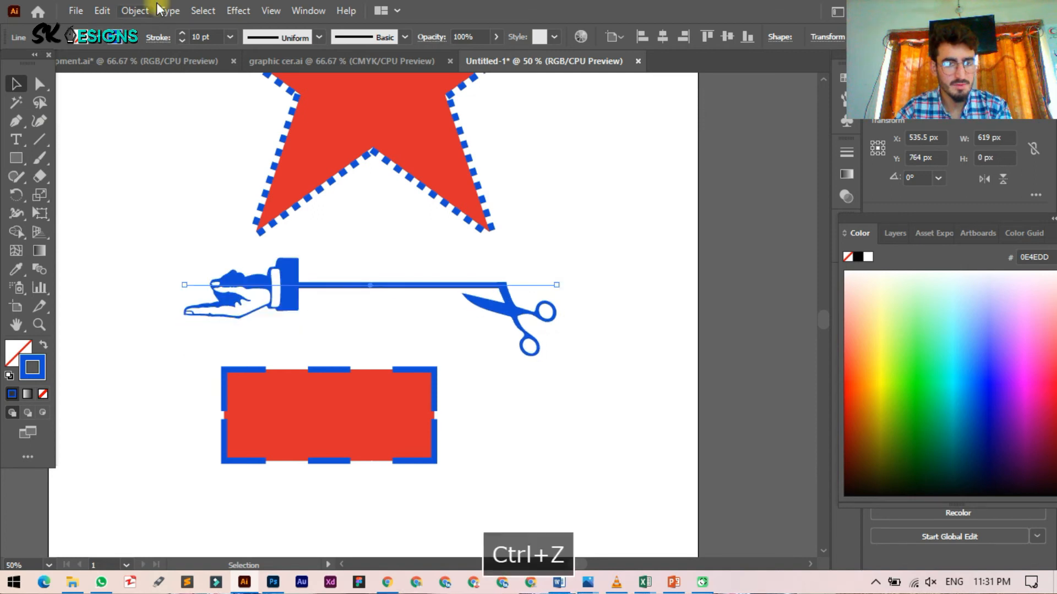
{"action": "left_click", "coordinate": [175, 40]}
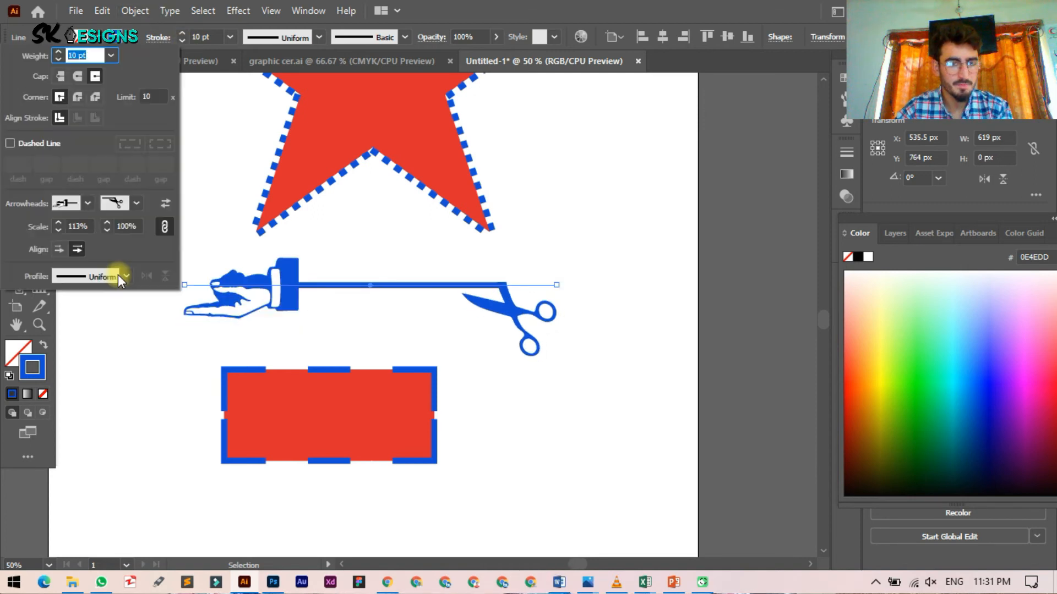
{"action": "left_click", "coordinate": [125, 275]}
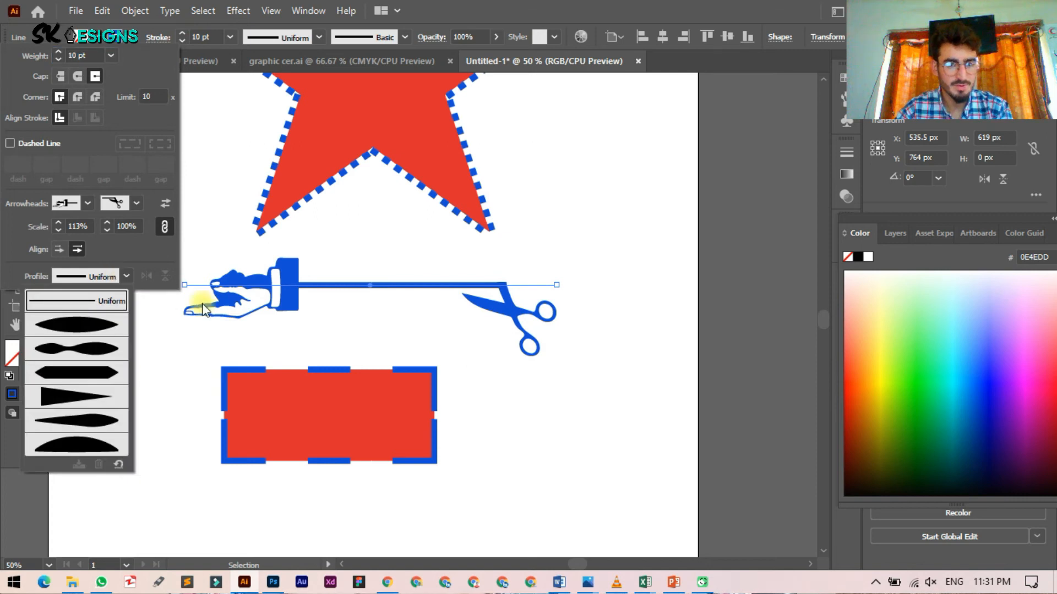
{"action": "left_click", "coordinate": [163, 328]}
{"action": "left_click", "coordinate": [164, 329]}
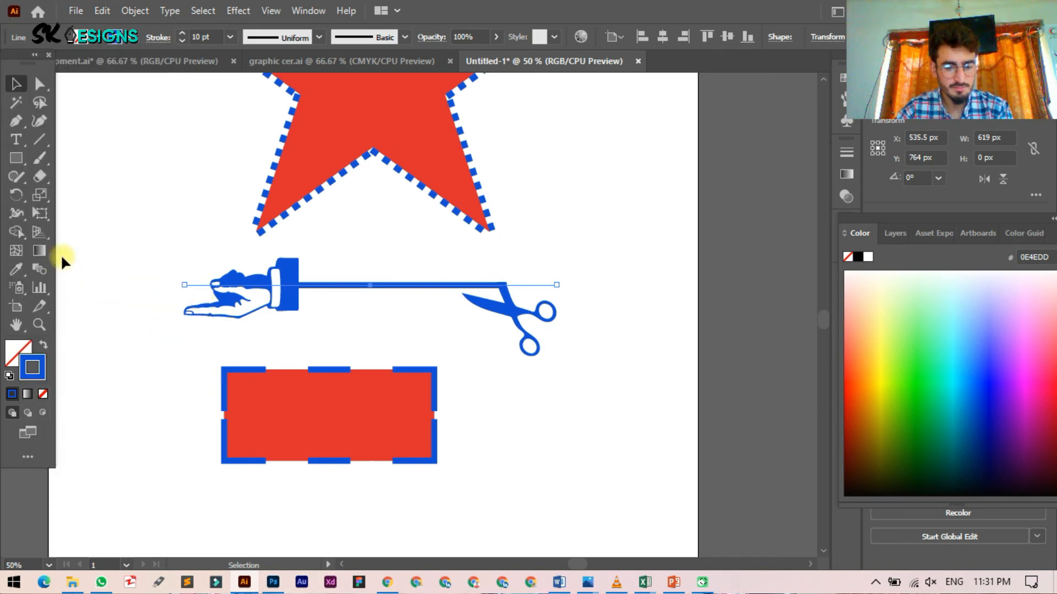
Step: Draw a horizontal line below the rectangle and give it a profile tapering at both ends
{"action": "key", "text": "backslash"}
{"action": "scroll", "coordinate": [219, 460], "scroll_direction": "down", "scroll_amount": 2}
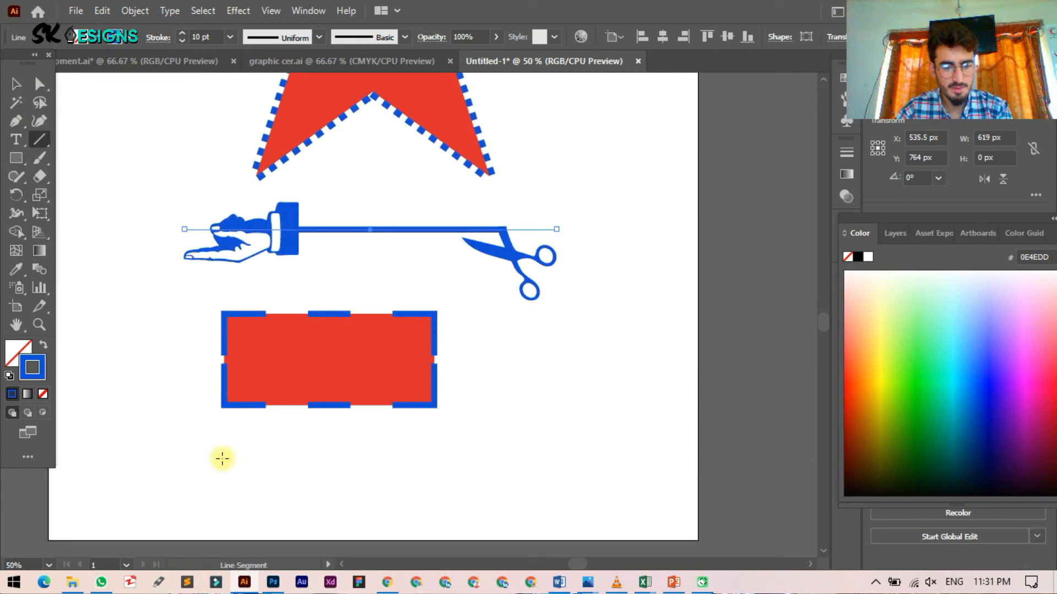
{"action": "left_click_drag", "start_coordinate": [222, 459], "coordinate": [550, 461]}
{"action": "left_click", "coordinate": [158, 37]}
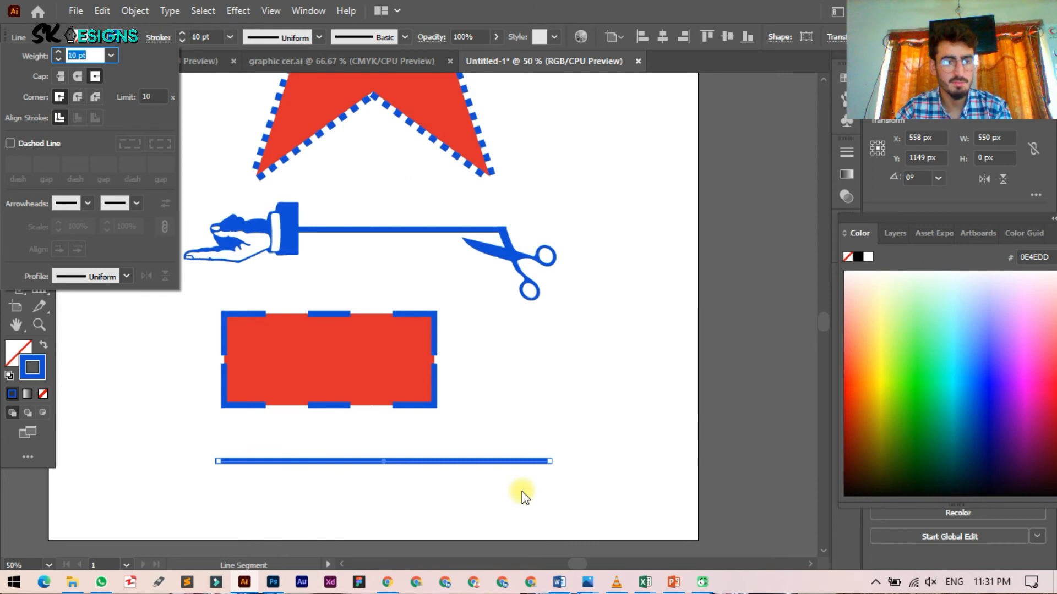
{"action": "left_click", "coordinate": [132, 267]}
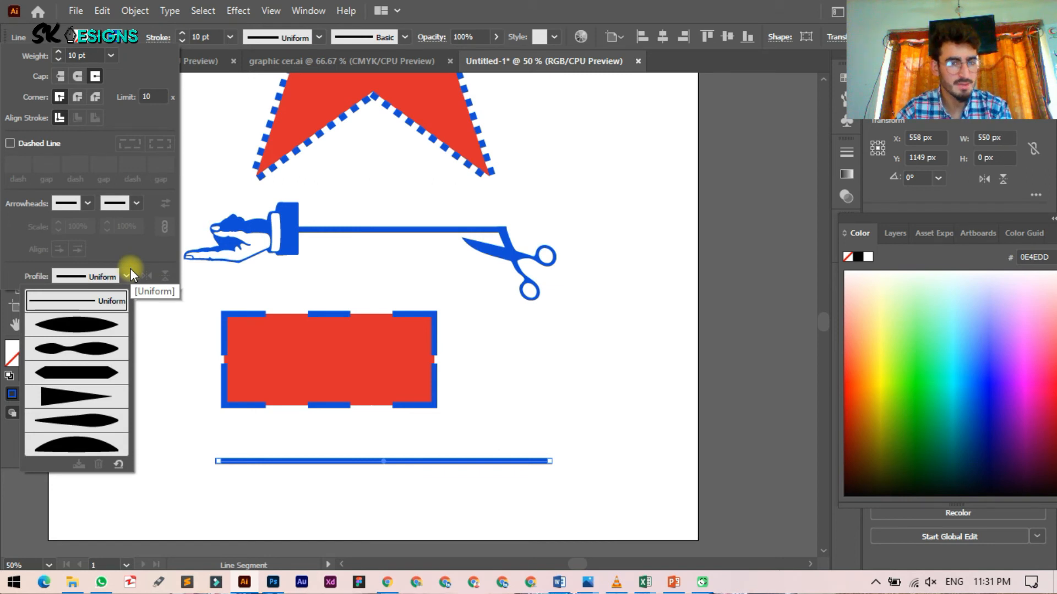
{"action": "left_click", "coordinate": [66, 321]}
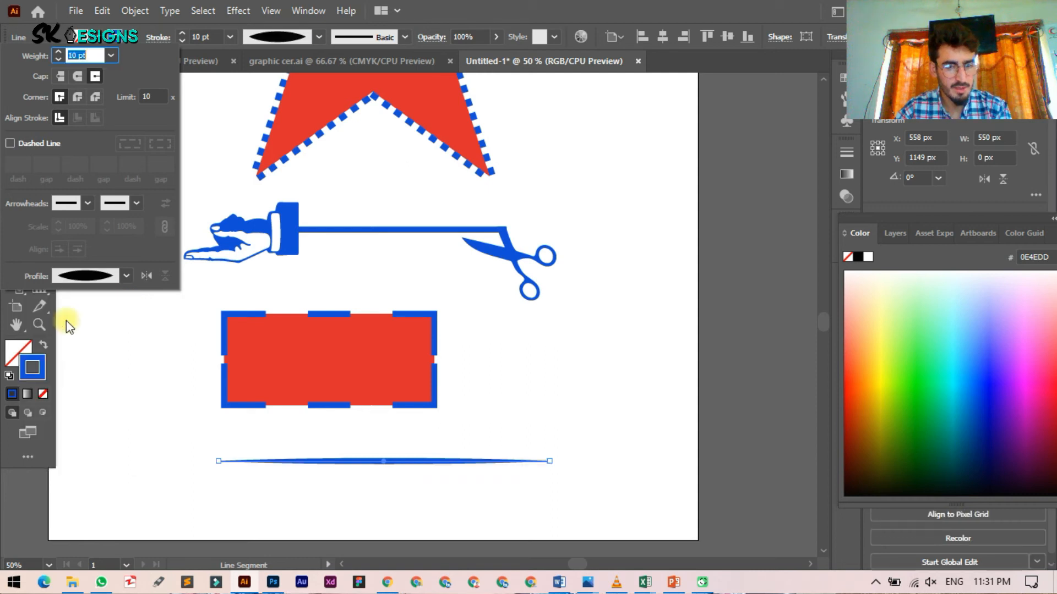
{"action": "left_click", "coordinate": [191, 491]}
{"action": "key", "text": "Escape"}
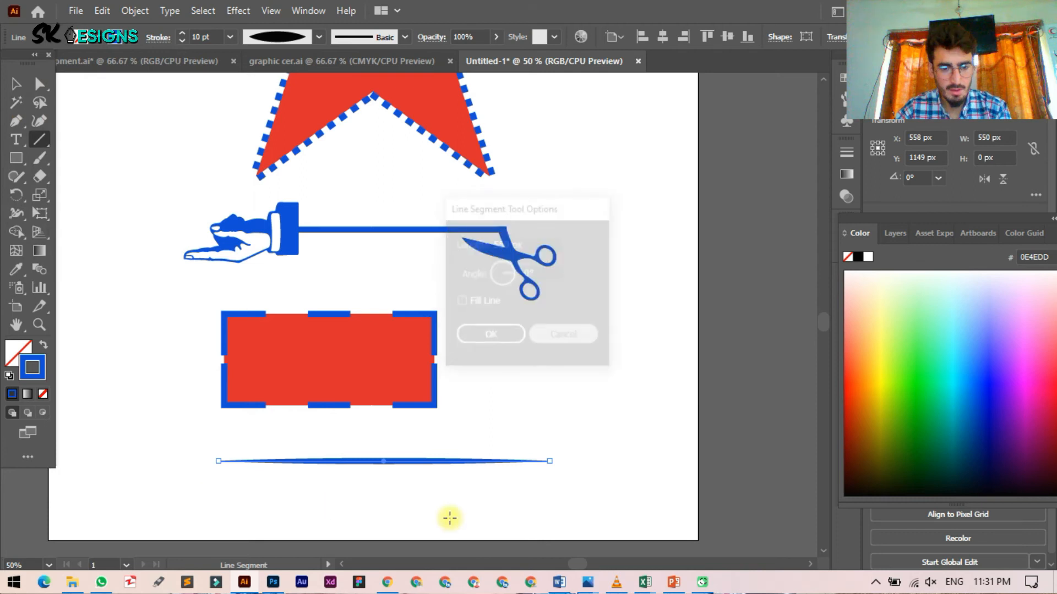
Step: Reselect the new line and try the dome-shaped and sixth width profiles on it
{"action": "key", "text": "v"}
{"action": "left_click", "coordinate": [449, 518]}
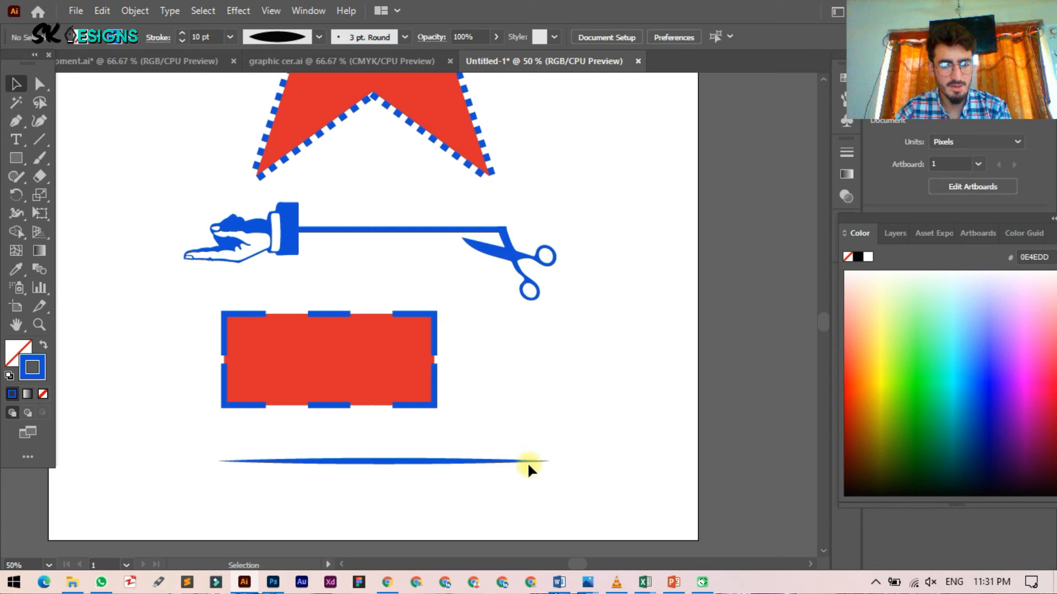
{"action": "left_click", "coordinate": [391, 461]}
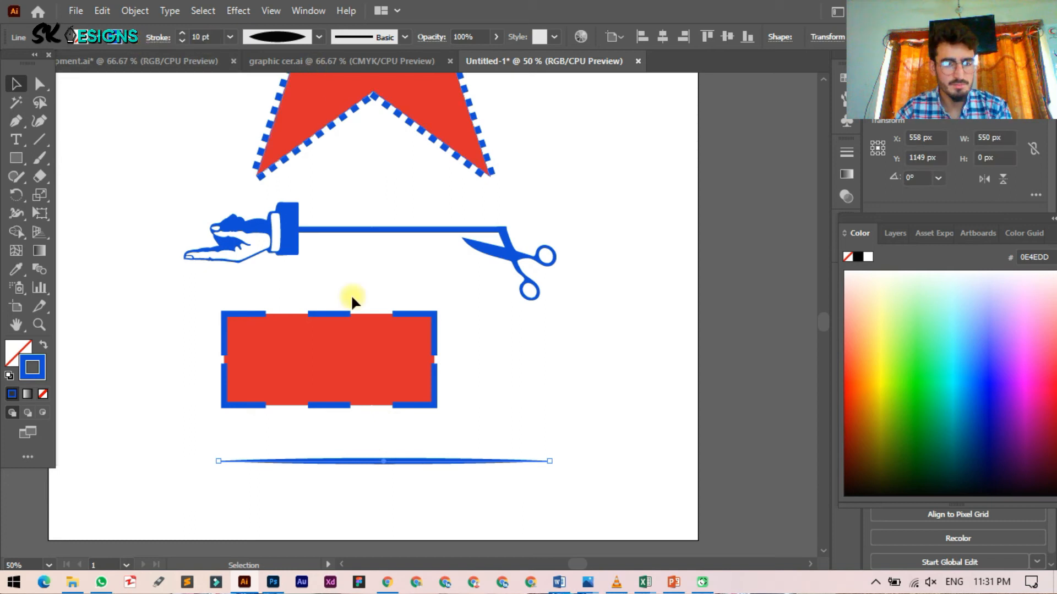
{"action": "left_click", "coordinate": [319, 38]}
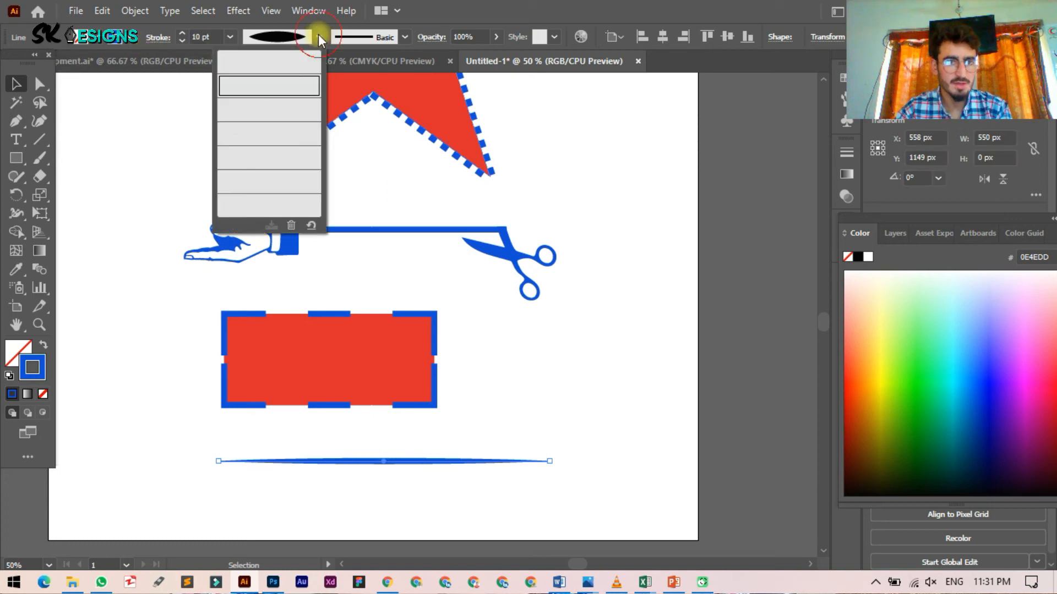
{"action": "left_click", "coordinate": [290, 109]}
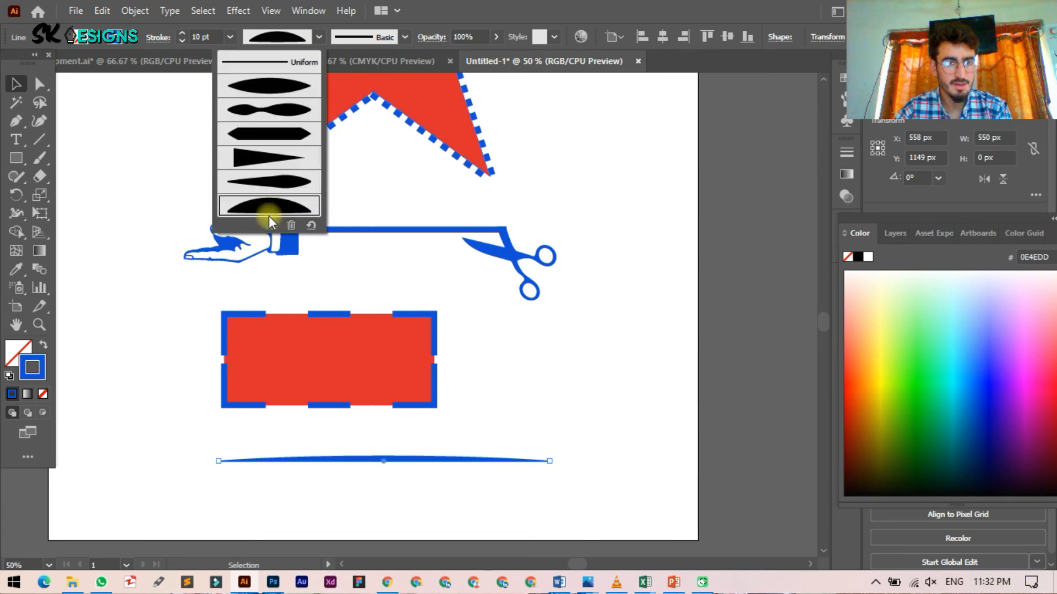
{"action": "left_click", "coordinate": [269, 182]}
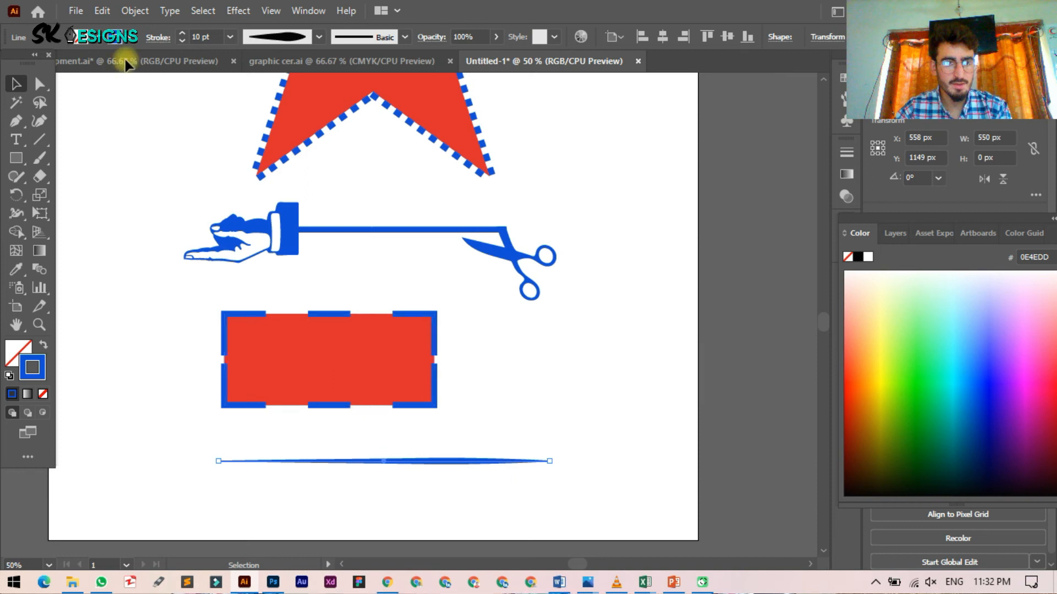
Step: Flip the line's width profile, then settle on a taper from thick left to thin right
{"action": "left_click", "coordinate": [158, 37]}
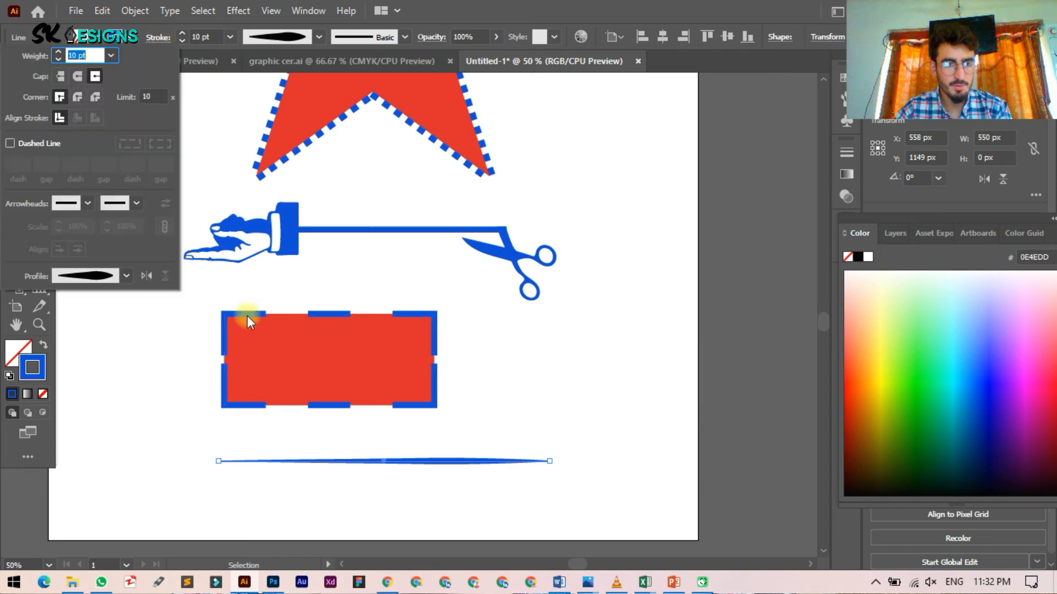
{"action": "left_click", "coordinate": [147, 276]}
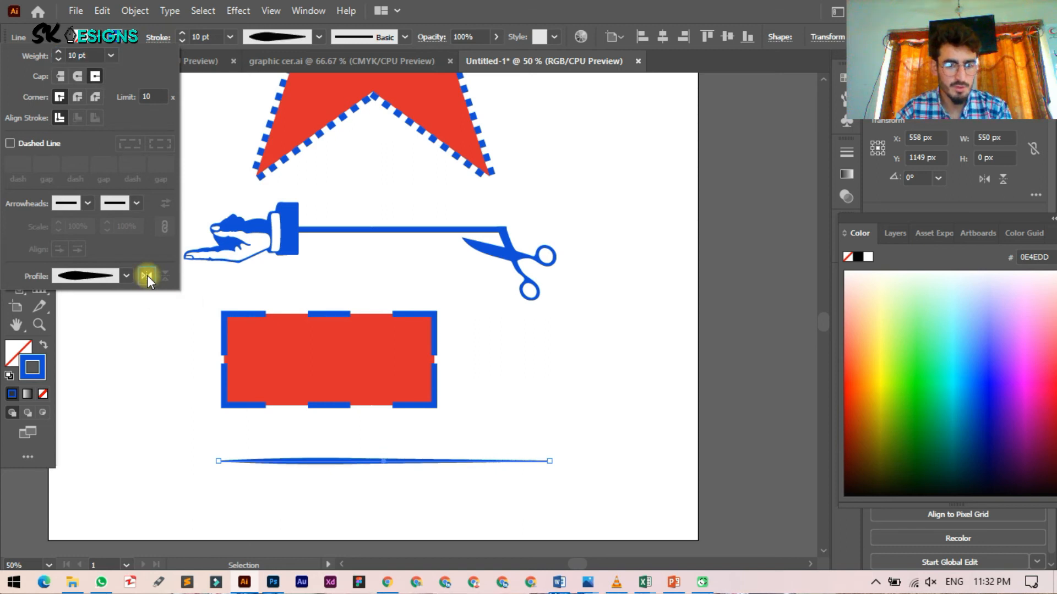
{"action": "left_click", "coordinate": [147, 276]}
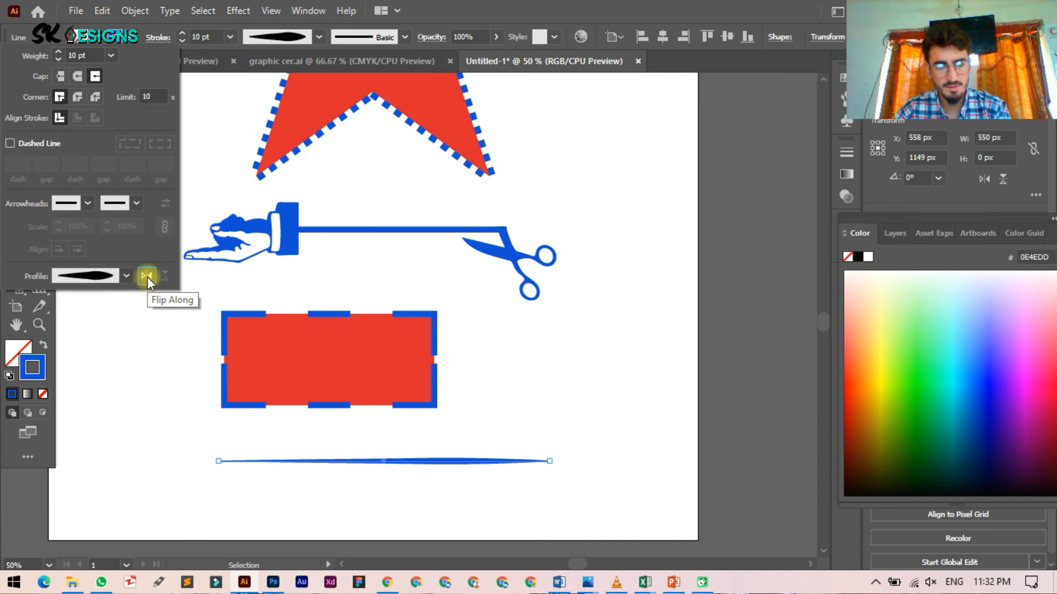
{"action": "left_click", "coordinate": [126, 276]}
{"action": "left_click", "coordinate": [77, 404]}
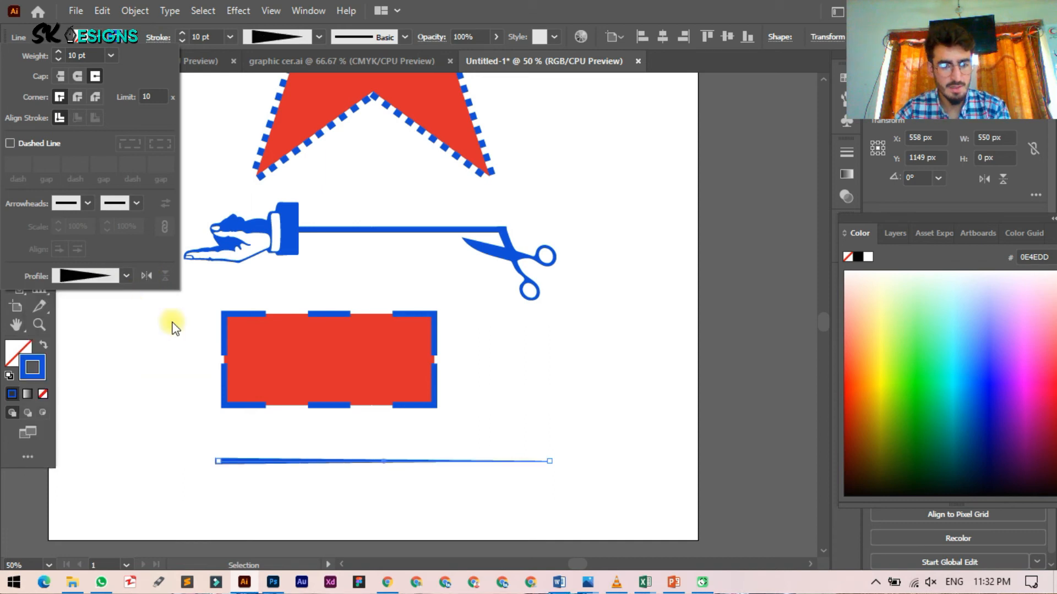
{"action": "left_click", "coordinate": [35, 139]}
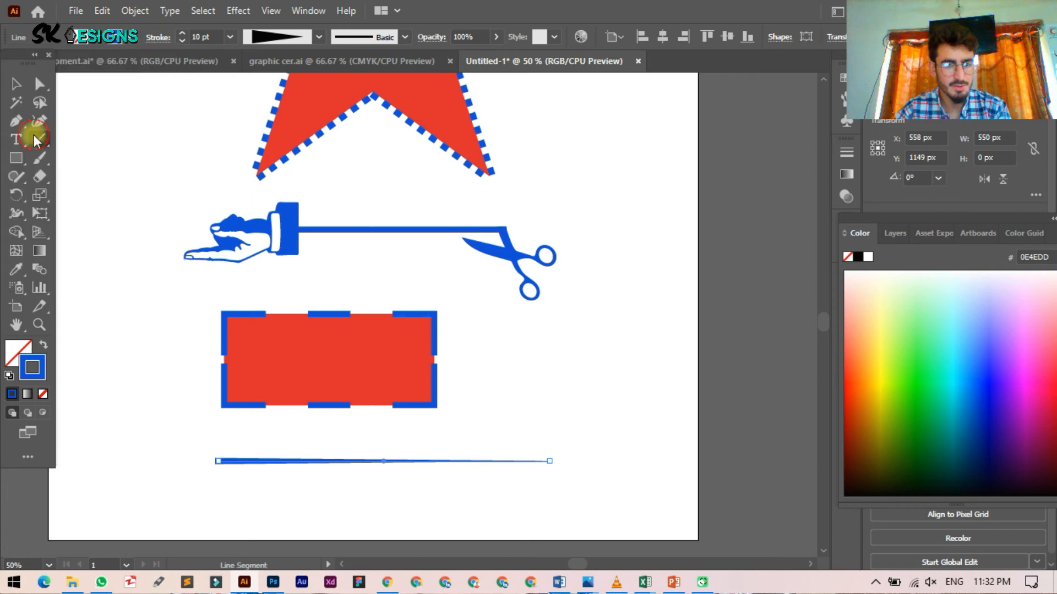
Step: Draw a vertical line right of the rectangle with an arc width profile and 10 pt stroke
{"action": "left_click_drag", "start_coordinate": [624, 303], "coordinate": [624, 462]}
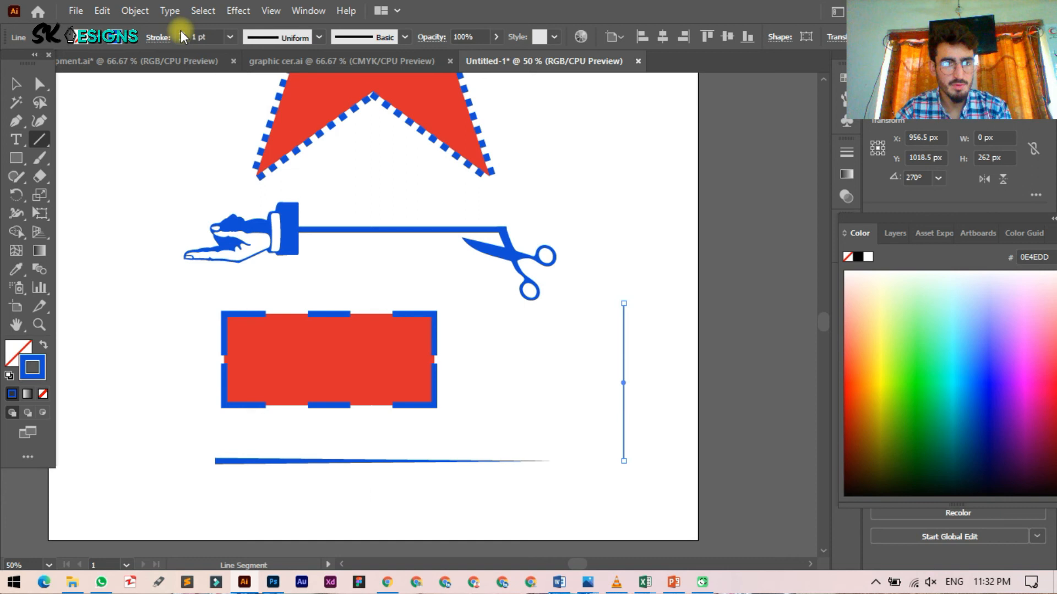
{"action": "left_click", "coordinate": [319, 37]}
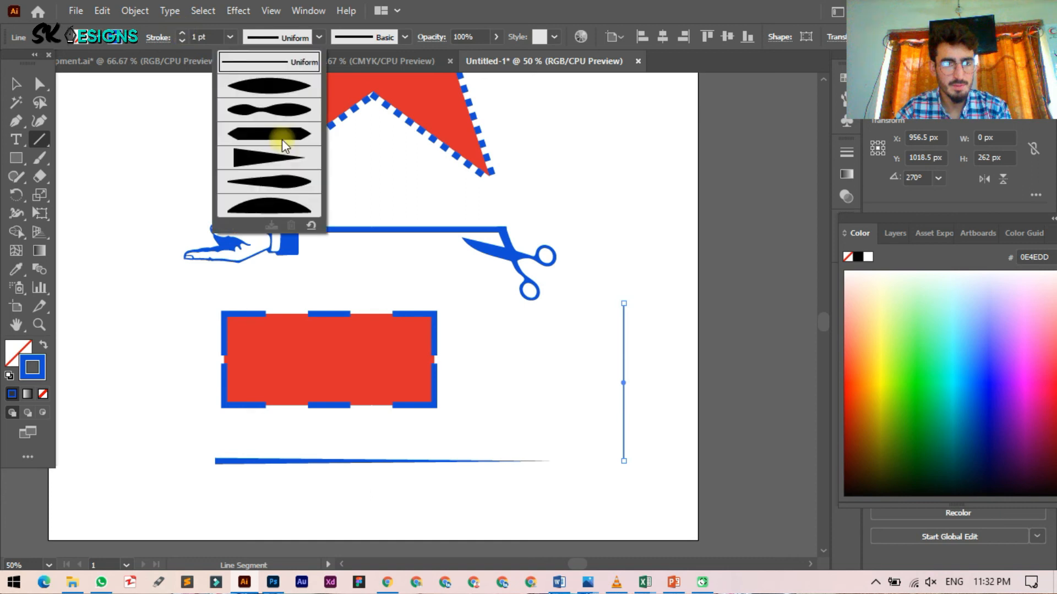
{"action": "left_click", "coordinate": [281, 141]}
{"action": "left_click", "coordinate": [316, 35]}
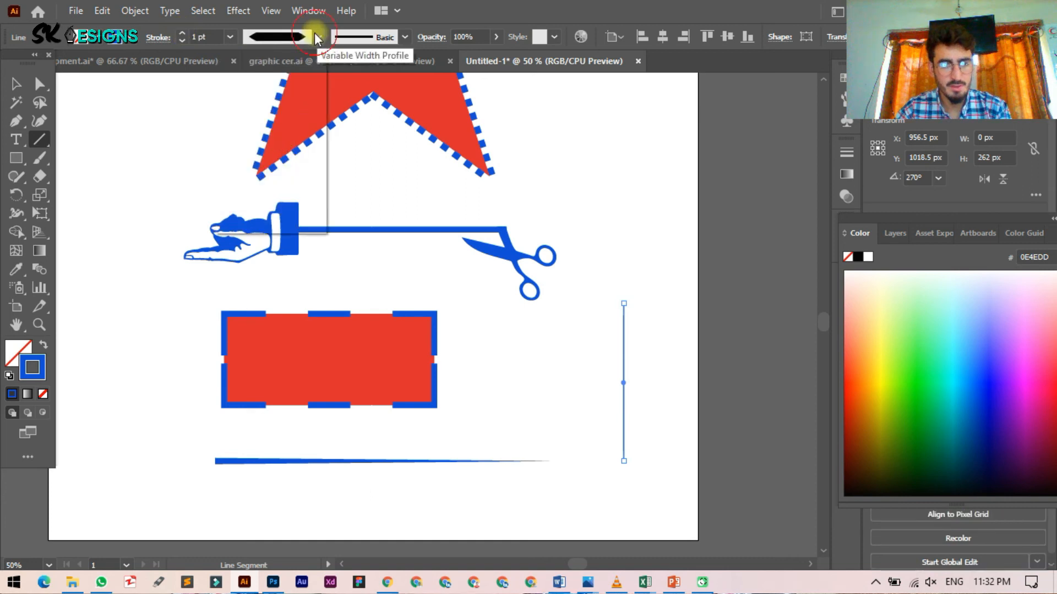
{"action": "left_click", "coordinate": [290, 212]}
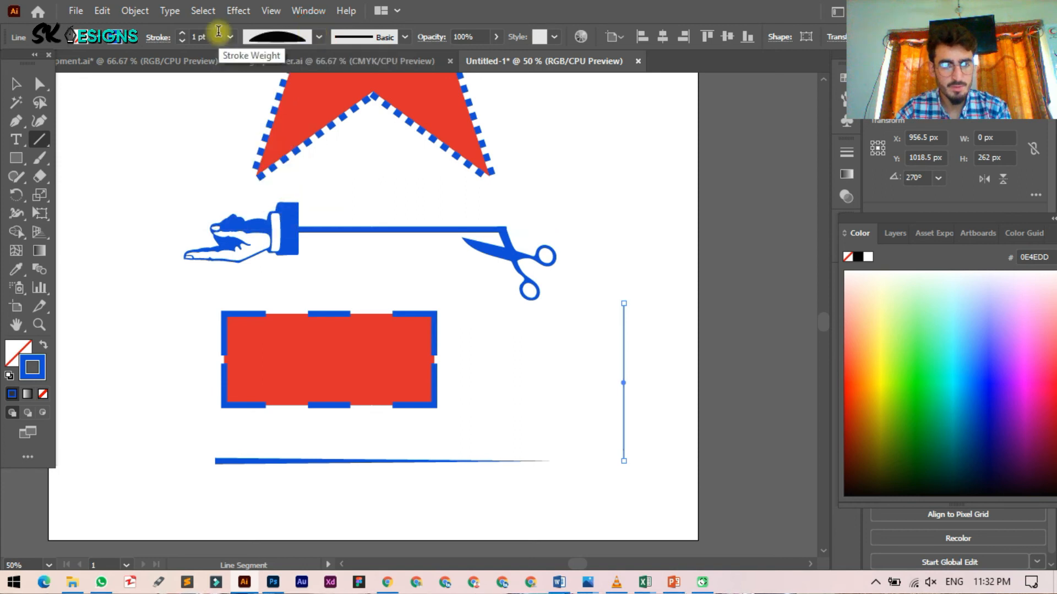
{"action": "left_click", "coordinate": [202, 35]}
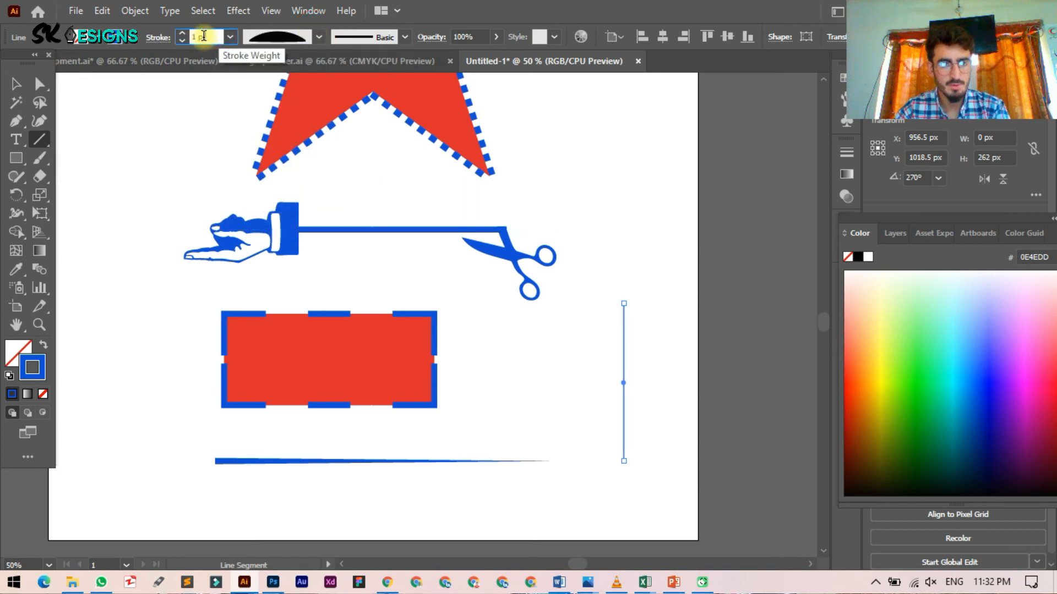
{"action": "key", "text": "ctrl+a"}
{"action": "type", "text": "10"}
{"action": "key", "text": "Return"}
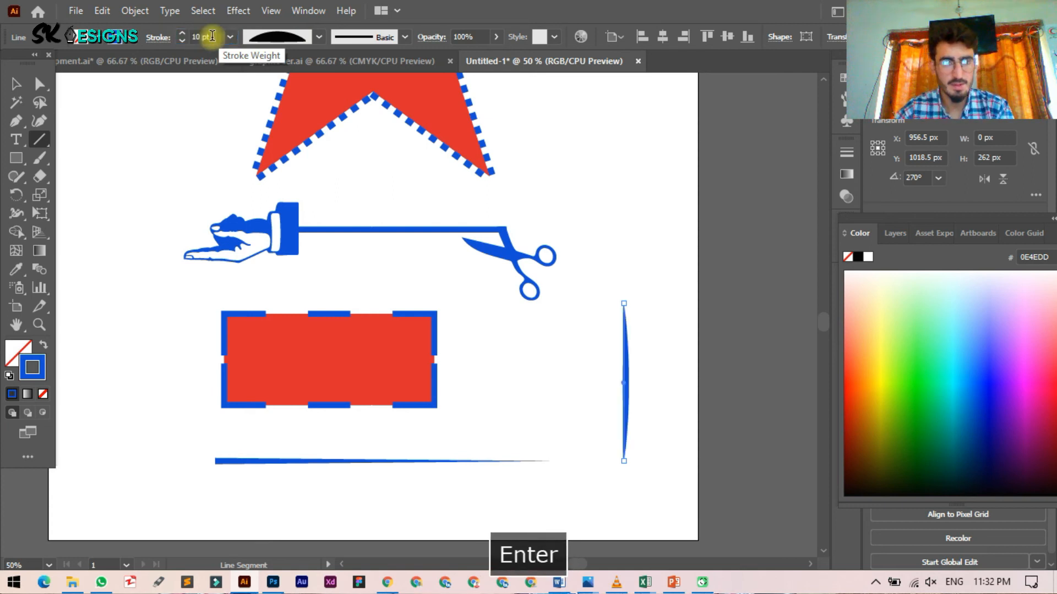
Step: Flip the vertical line's width profile across and make it dashed with 138 pt dashes and gaps
{"action": "left_click", "coordinate": [165, 37]}
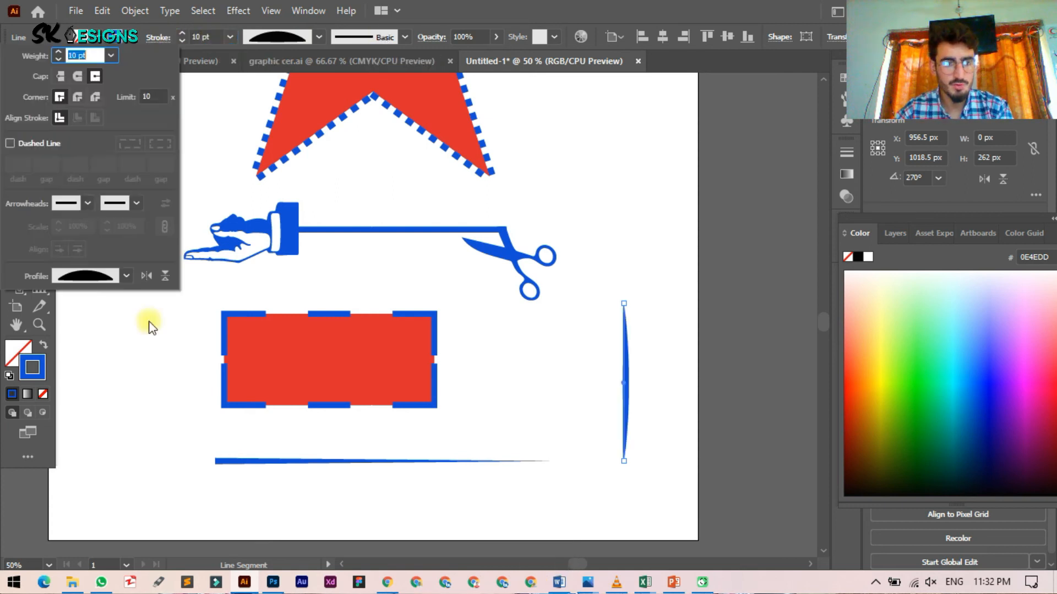
{"action": "left_click", "coordinate": [164, 276]}
{"action": "left_click", "coordinate": [164, 276]}
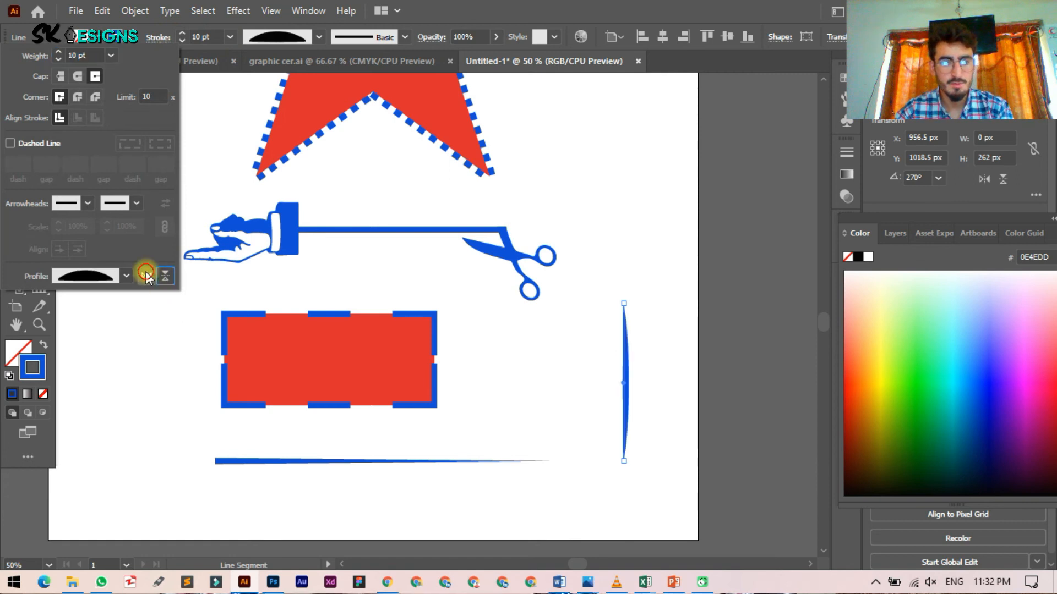
{"action": "left_click", "coordinate": [165, 275]}
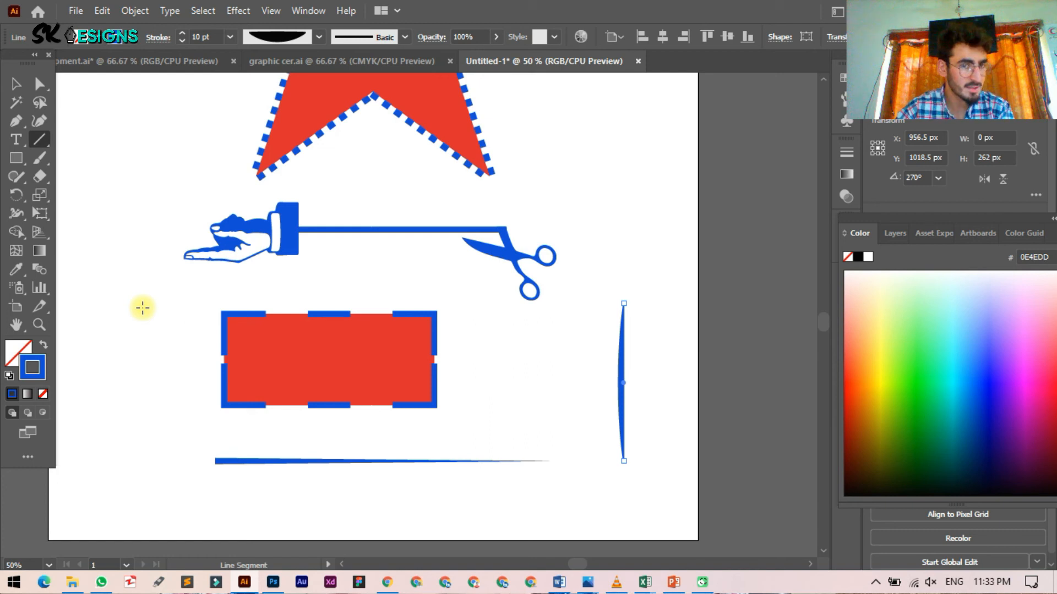
{"action": "left_click", "coordinate": [170, 34]}
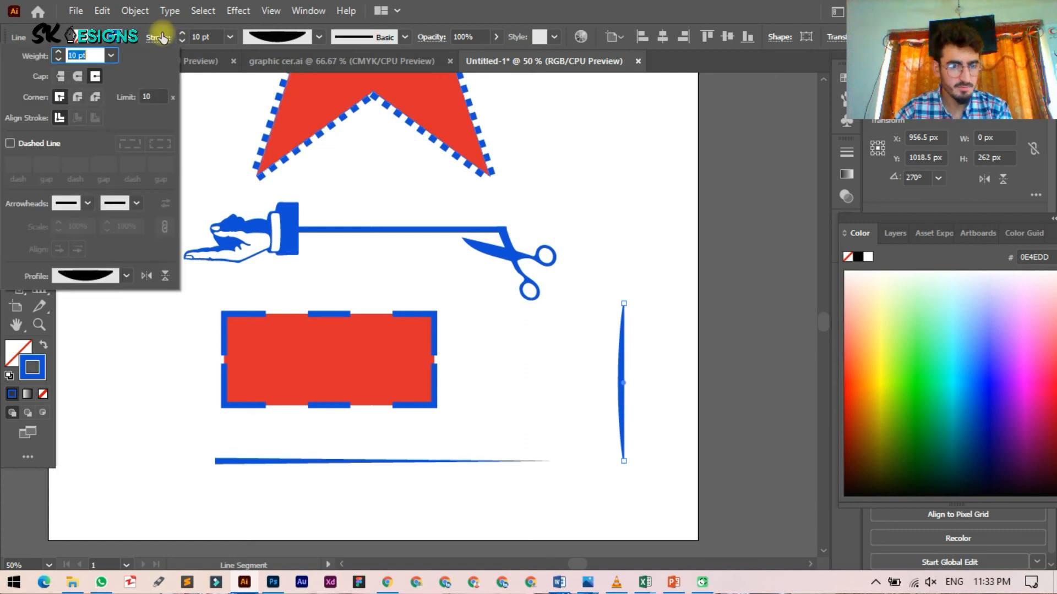
{"action": "left_click", "coordinate": [58, 144]}
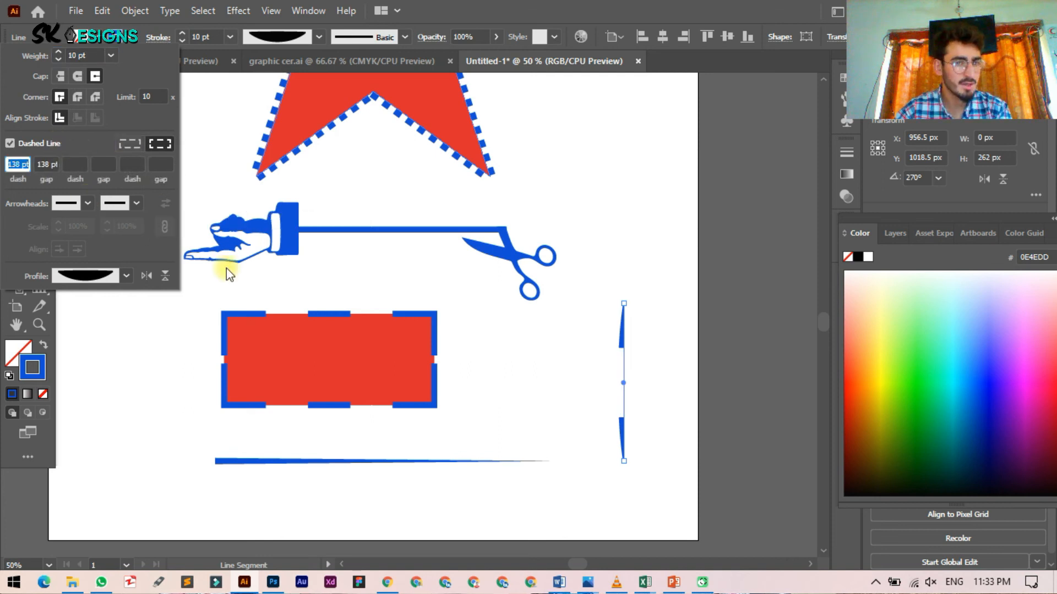
{"action": "scroll", "coordinate": [325, 171], "scroll_direction": "up", "scroll_amount": 5}
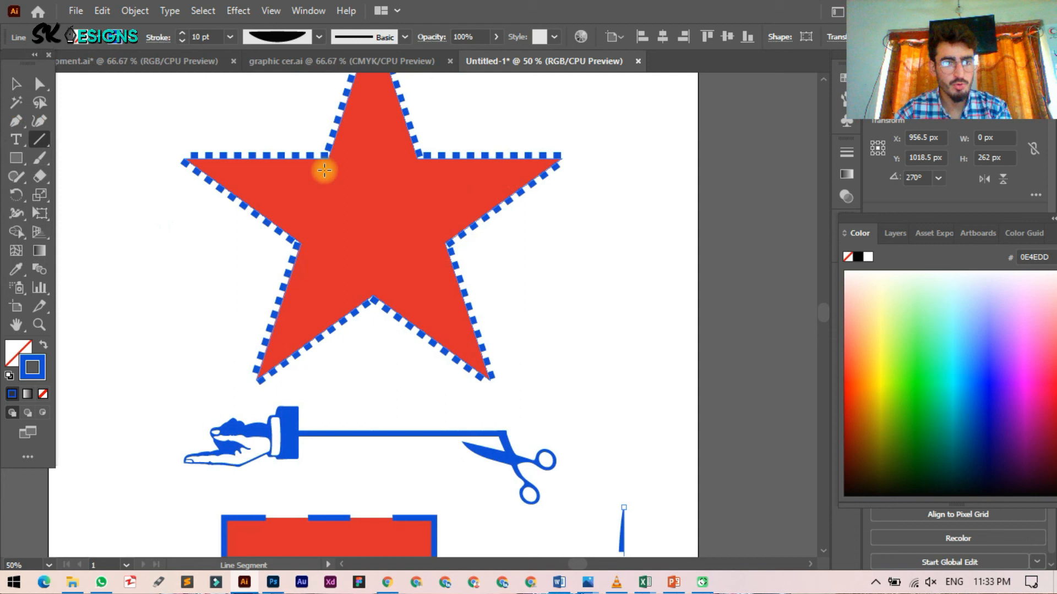
Step: Give the star's dashed outline Round Cap ends
{"action": "left_click", "coordinate": [156, 38]}
{"action": "left_click", "coordinate": [77, 78]}
{"action": "left_click", "coordinate": [275, 185], "text": "ctrl"}
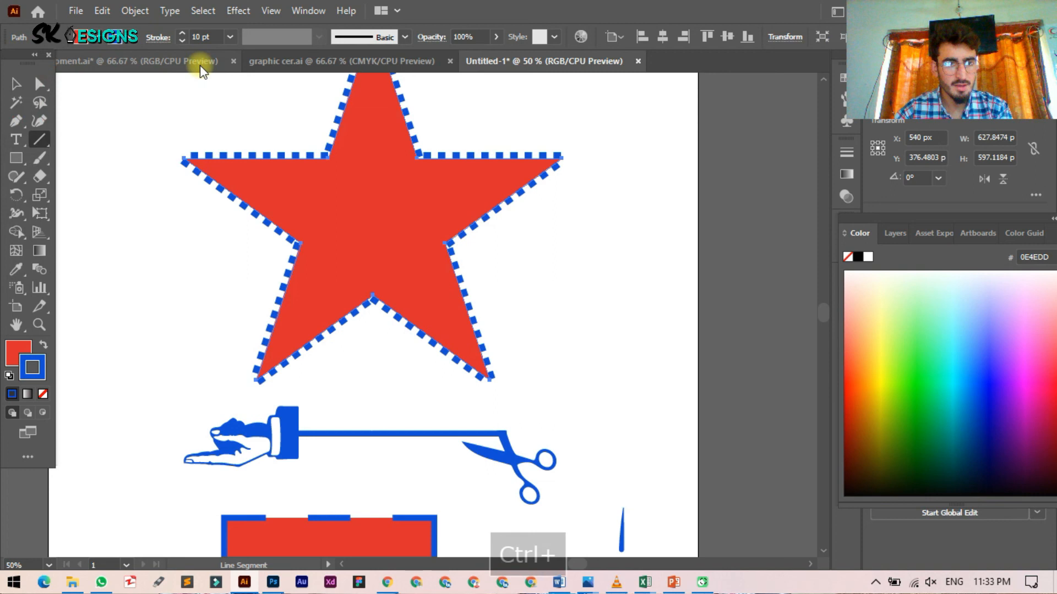
{"action": "left_click", "coordinate": [156, 37]}
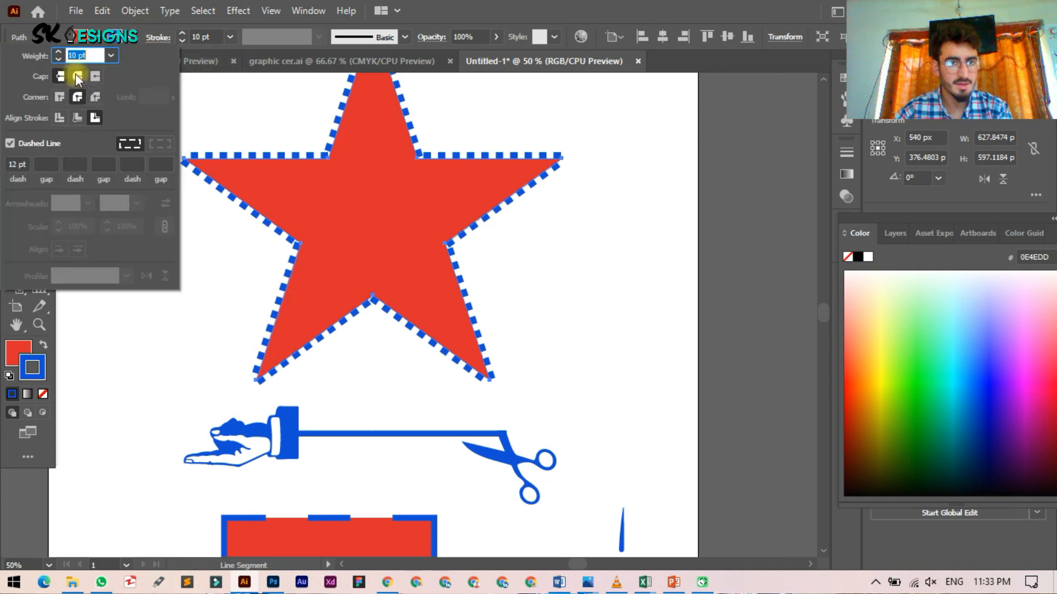
{"action": "left_click", "coordinate": [76, 75]}
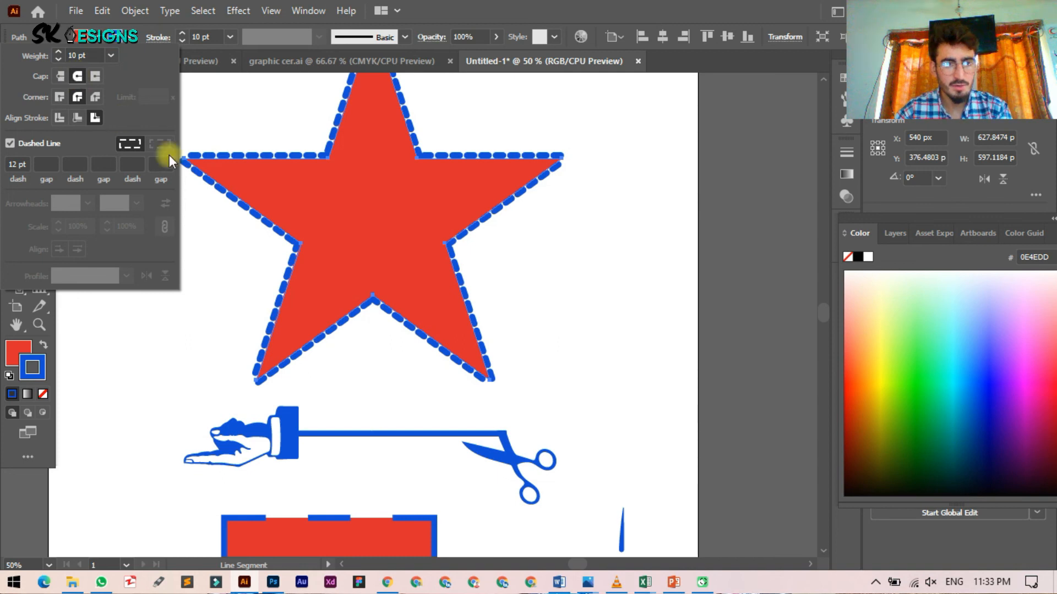
Step: Shorten the star's dashes and tighten the gaps between them
{"action": "left_click", "coordinate": [23, 164]}
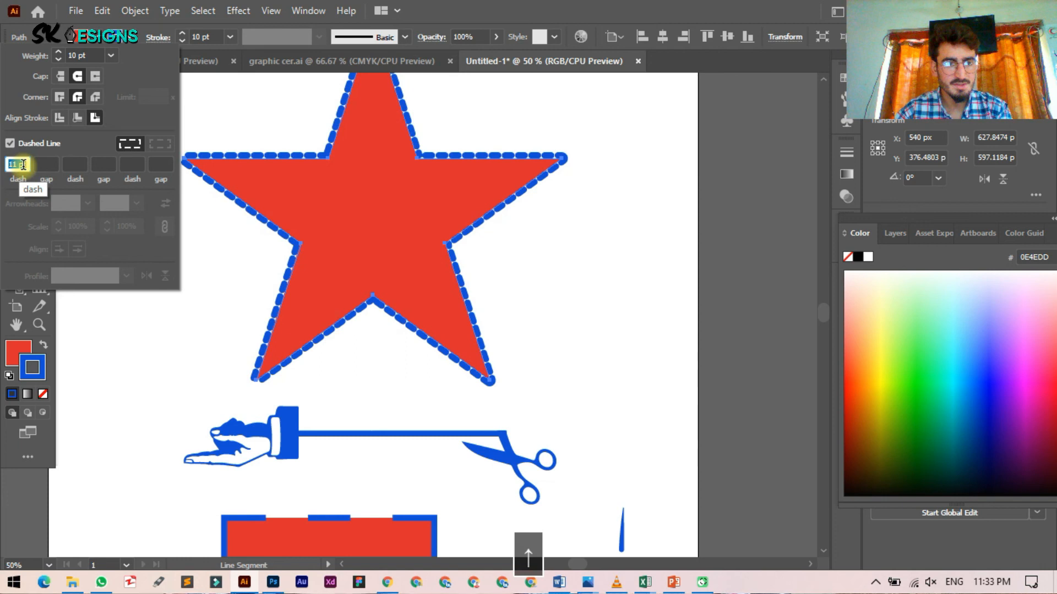
{"action": "key", "text": "Down"}
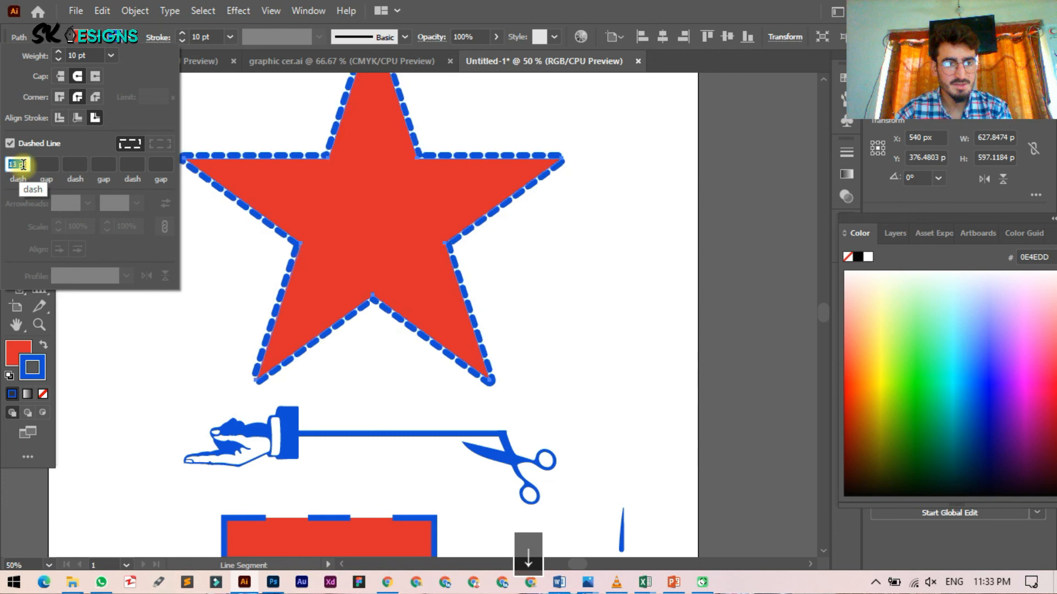
{"action": "key", "text": "Down"}
{"action": "key", "text": "Down"}
{"action": "key", "text": "Down"}
{"action": "key", "text": "Down"}
{"action": "key", "text": "Down"}
{"action": "key", "text": "Down"}
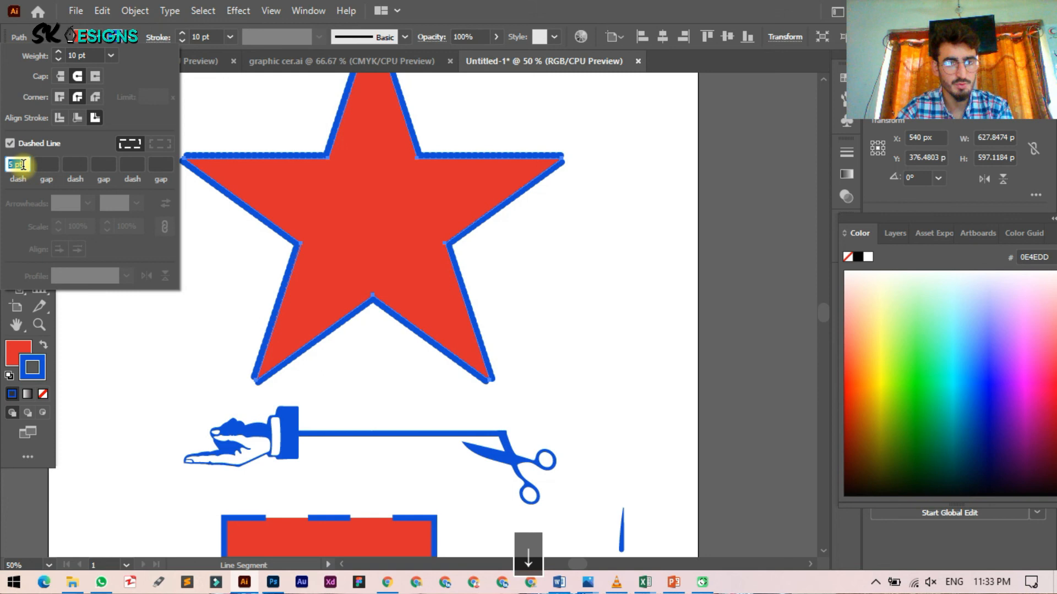
{"action": "left_click", "coordinate": [53, 163]}
{"action": "key", "text": "Down"}
{"action": "key", "text": "Down"}
{"action": "key", "text": "Down"}
{"action": "key", "text": "Down"}
{"action": "key", "text": "Down"}
{"action": "key", "text": "Down"}
{"action": "key", "text": "Down"}
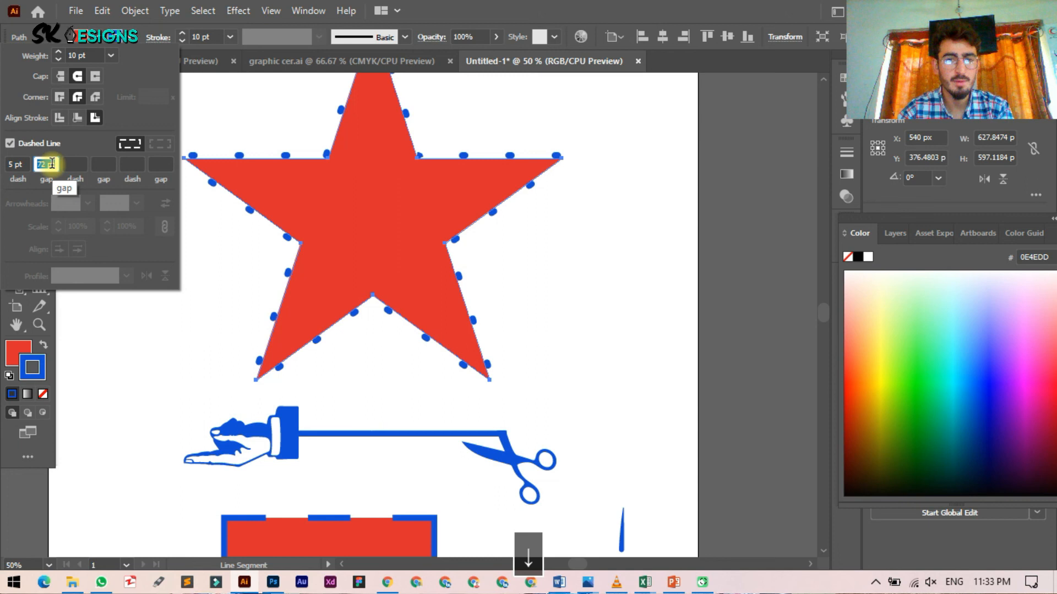
{"action": "key", "text": "Down"}
{"action": "key", "text": "Down"}
{"action": "key", "text": "Down"}
{"action": "key", "text": "Down"}
{"action": "key", "text": "Down"}
{"action": "key", "text": "Down"}
{"action": "key", "text": "Down"}
{"action": "key", "text": "Down"}
{"action": "key", "text": "Down"}
{"action": "key", "text": "Down"}
{"action": "key", "text": "Down"}
{"action": "key", "text": "Down"}
{"action": "key", "text": "Down"}
{"action": "key", "text": "Down"}
{"action": "key", "text": "Down"}
{"action": "key", "text": "Down"}
{"action": "key", "text": "Down"}
{"action": "key", "text": "Down"}
{"action": "key", "text": "Down"}
{"action": "key", "text": "Down"}
{"action": "key", "text": "Down"}
{"action": "key", "text": "Down"}
{"action": "key", "text": "Down"}
{"action": "key", "text": "Down"}
{"action": "key", "text": "Down"}
{"action": "key", "text": "Down"}
{"action": "key", "text": "Down"}
{"action": "key", "text": "Down"}
{"action": "key", "text": "Down"}
{"action": "key", "text": "Down"}
Step: Set the star's dash to 3 pt and gap to 25 pt for round dots
{"action": "left_click", "coordinate": [7, 170]}
{"action": "key", "text": "Up"}
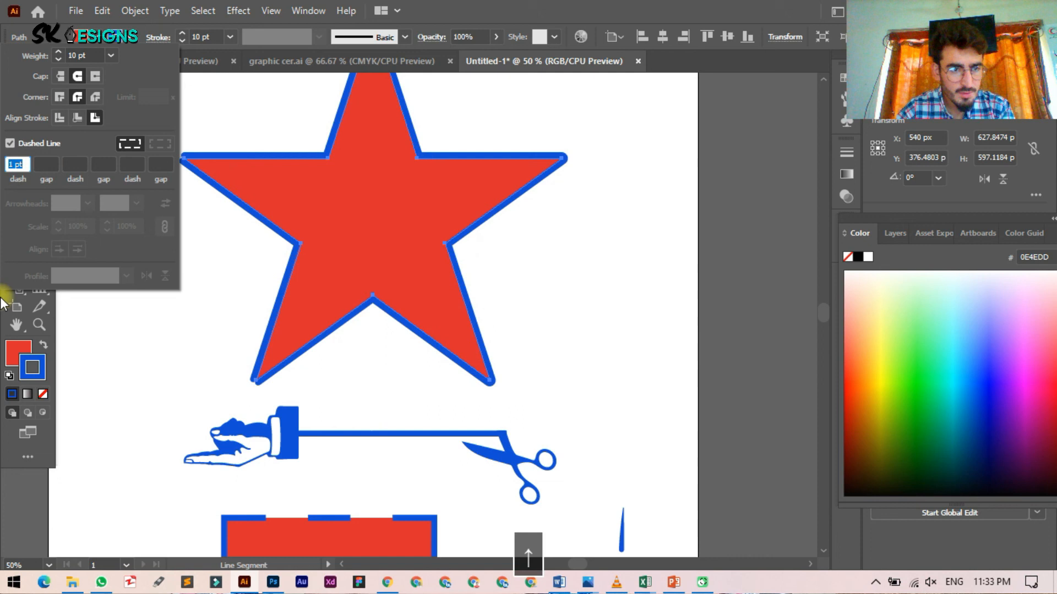
{"action": "key", "text": "Up"}
{"action": "key", "text": "Up"}
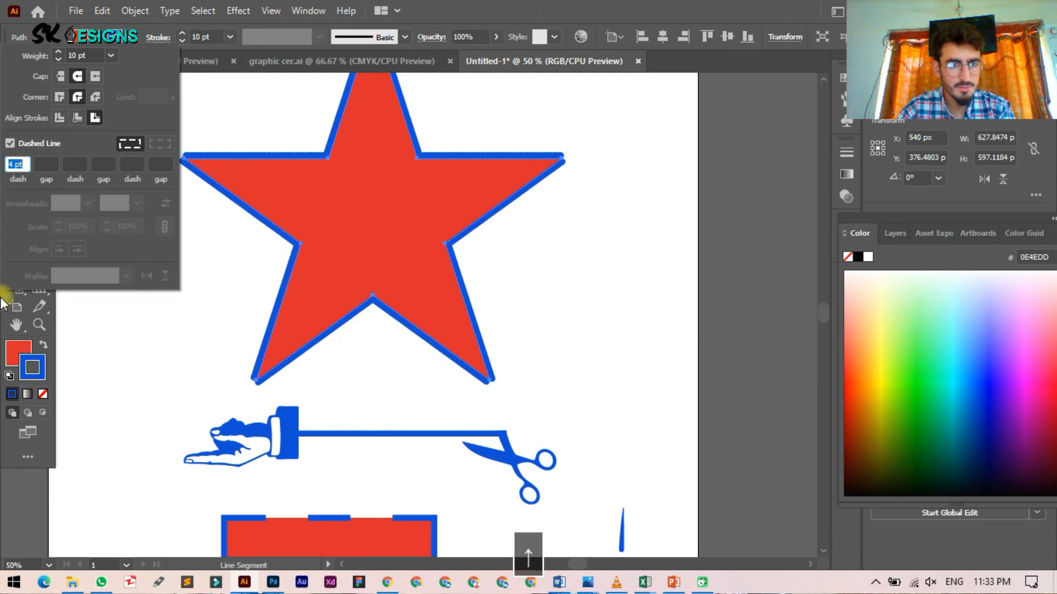
{"action": "left_click", "coordinate": [45, 162]}
{"action": "type", "text": "25"}
{"action": "key", "text": "Return"}
{"action": "scroll", "coordinate": [235, 228], "scroll_direction": "up", "scroll_amount": 1}
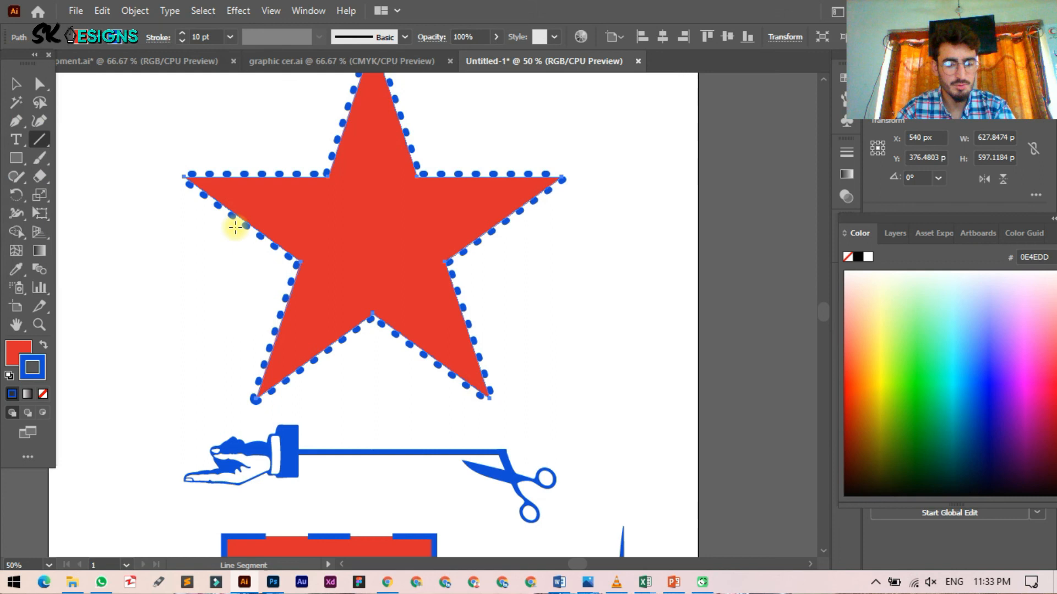
{"action": "scroll", "coordinate": [235, 228], "scroll_direction": "up", "scroll_amount": 1}
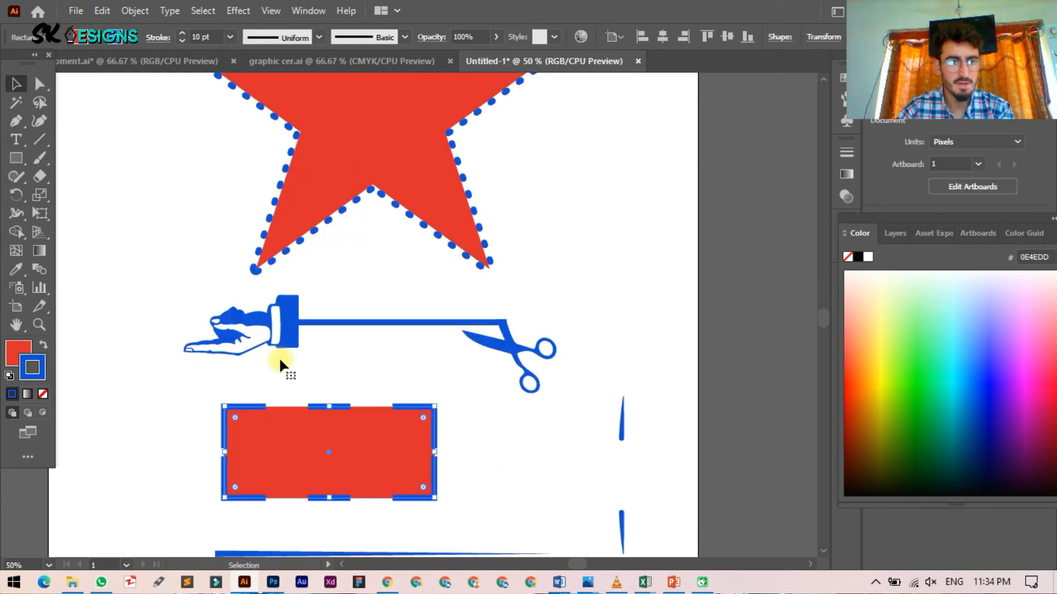
Step: In the Stroke panel, switch the rectangle's dashed border to Round Cap and set the dash gap to 15 pt
{"action": "left_click", "coordinate": [158, 37]}
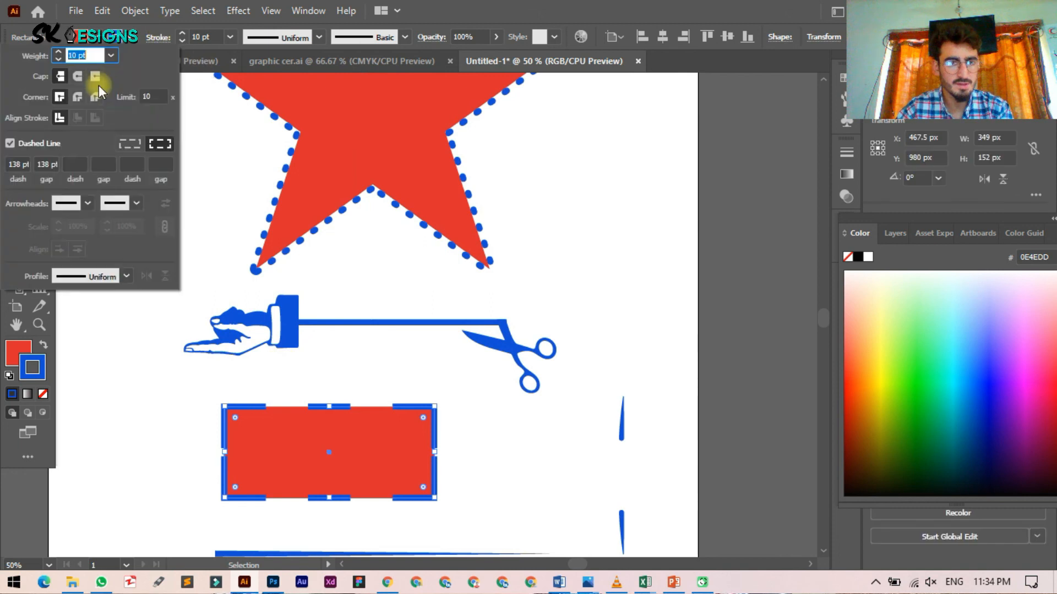
{"action": "left_click", "coordinate": [78, 77]}
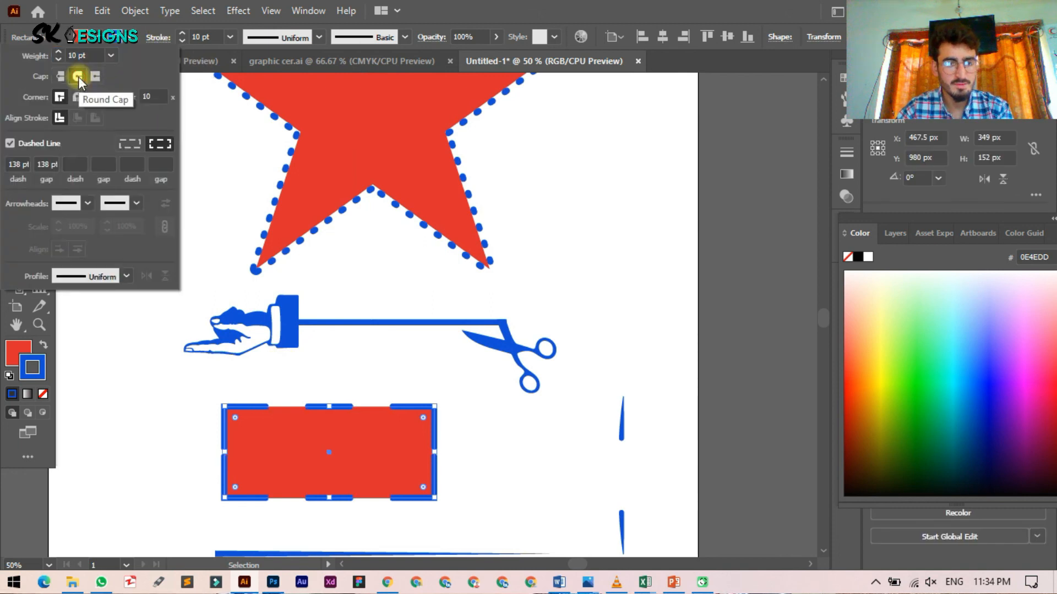
{"action": "left_click", "coordinate": [51, 164]}
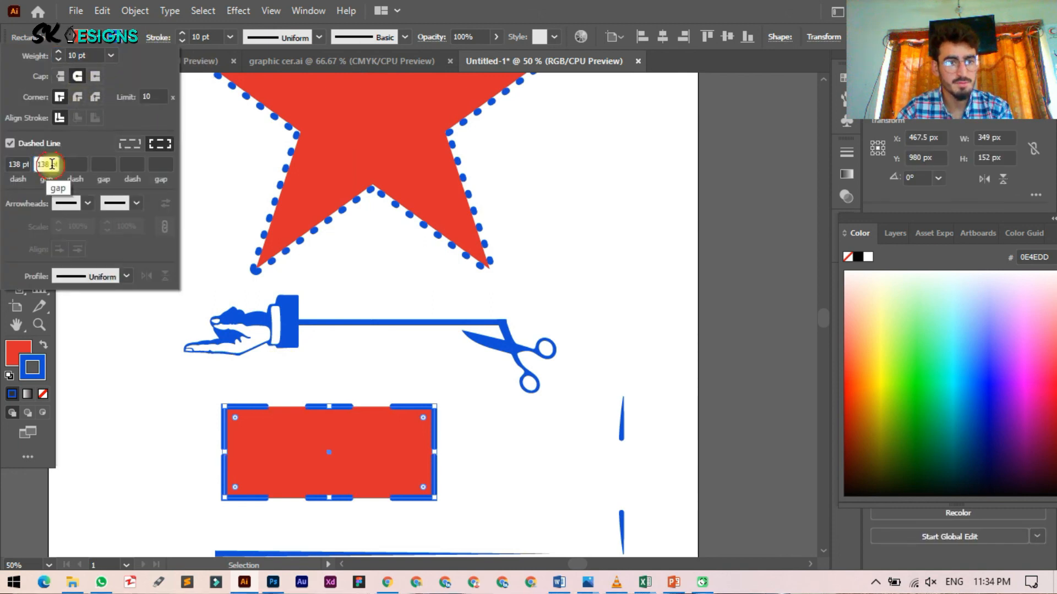
{"action": "key", "text": "Down"}
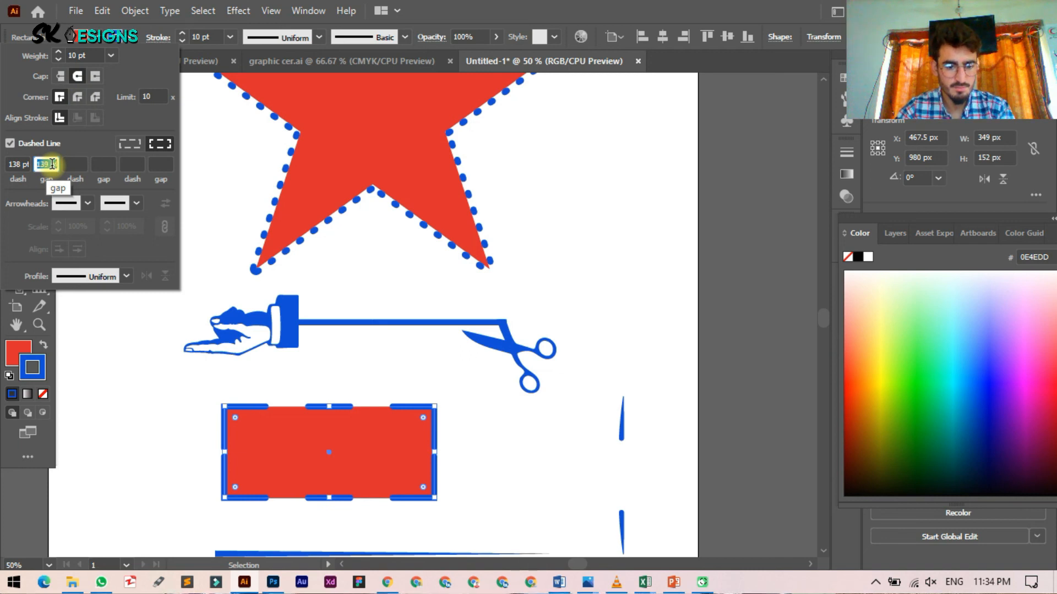
{"action": "type", "text": "15"}
{"action": "key", "text": "Return"}
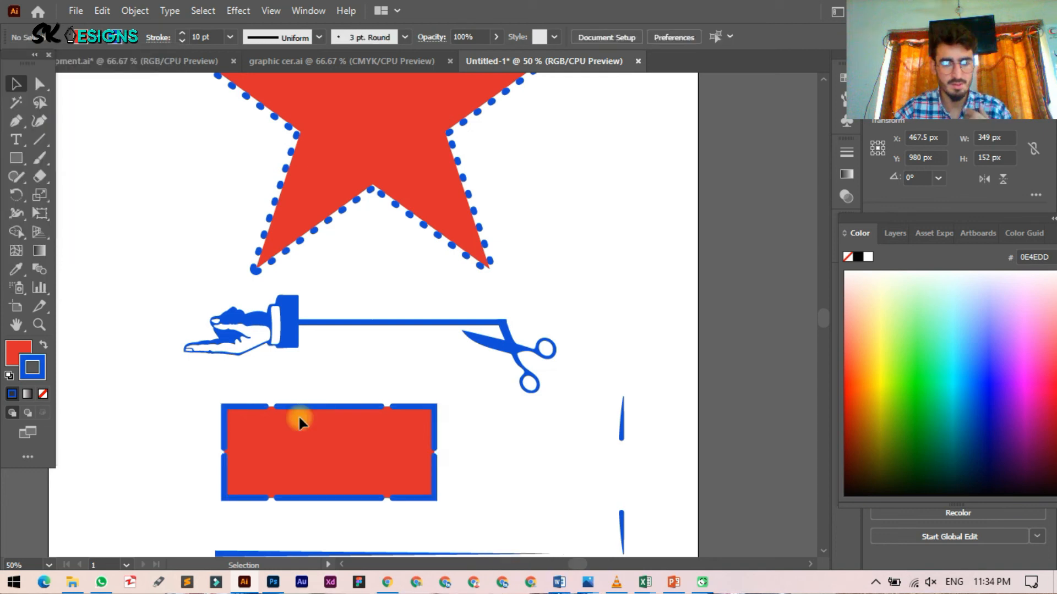
{"action": "scroll", "coordinate": [397, 377], "scroll_direction": "down", "scroll_amount": 2}
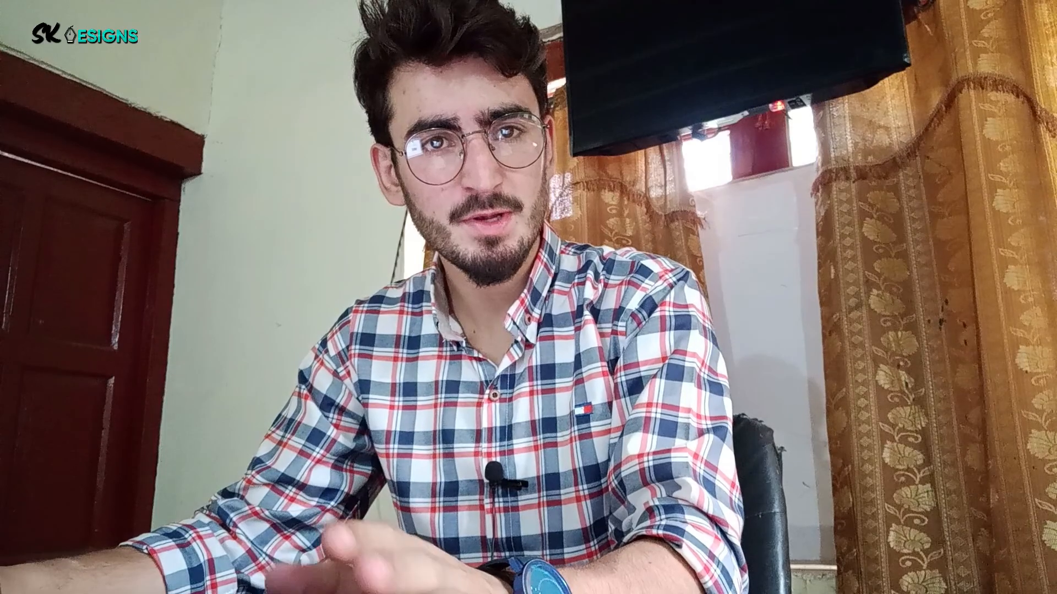